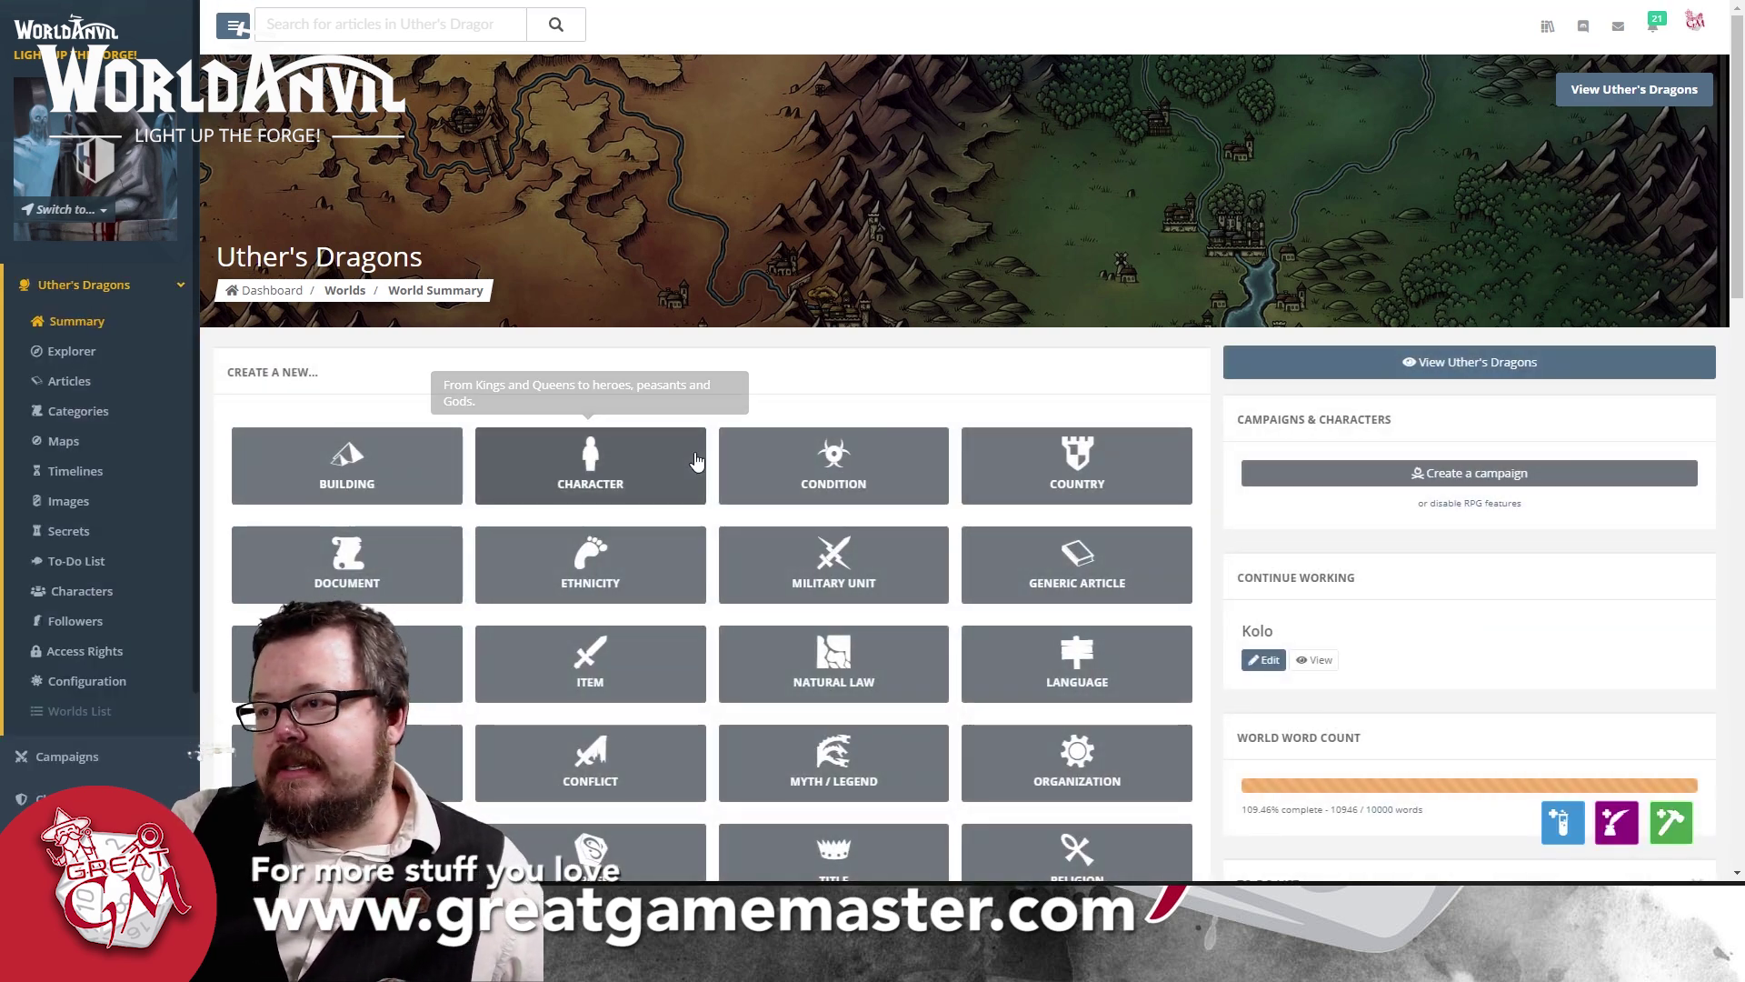
# Step: Look over the Uther's Dragons world summary, from the article templates and statblocks to the recently created articles and drafts
pyautogui.scroll(-10, 696, 462)
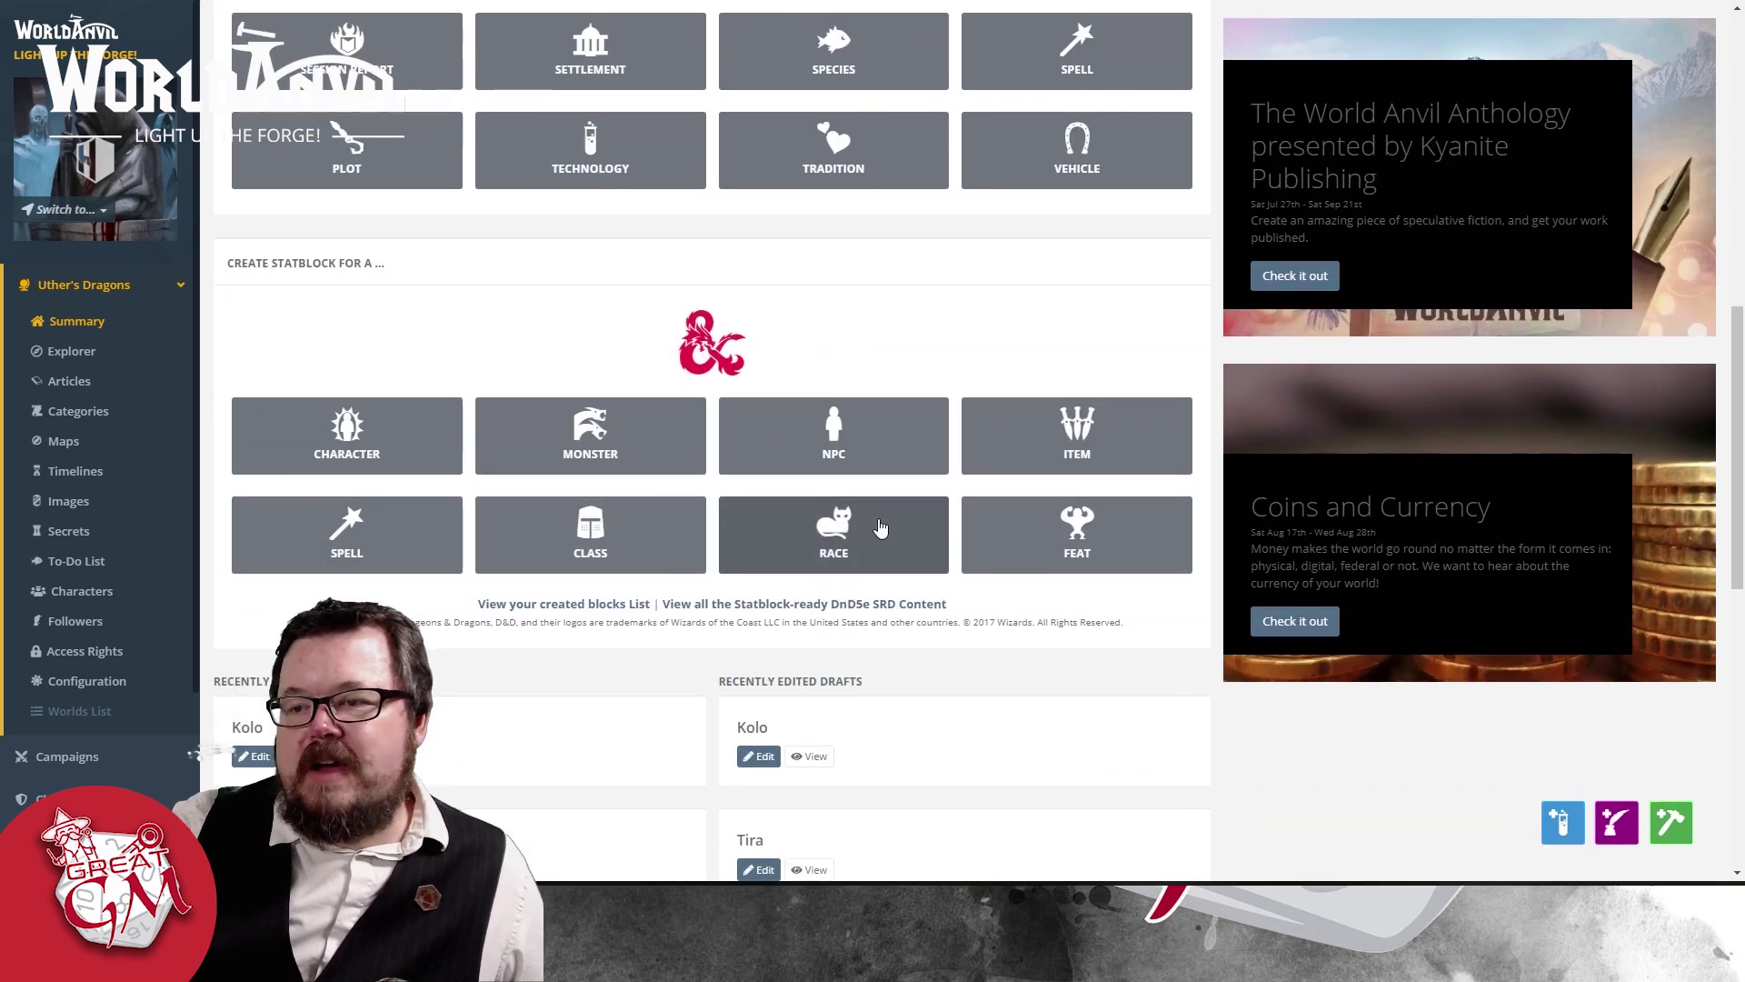
pyautogui.scroll(-9, 879, 527)
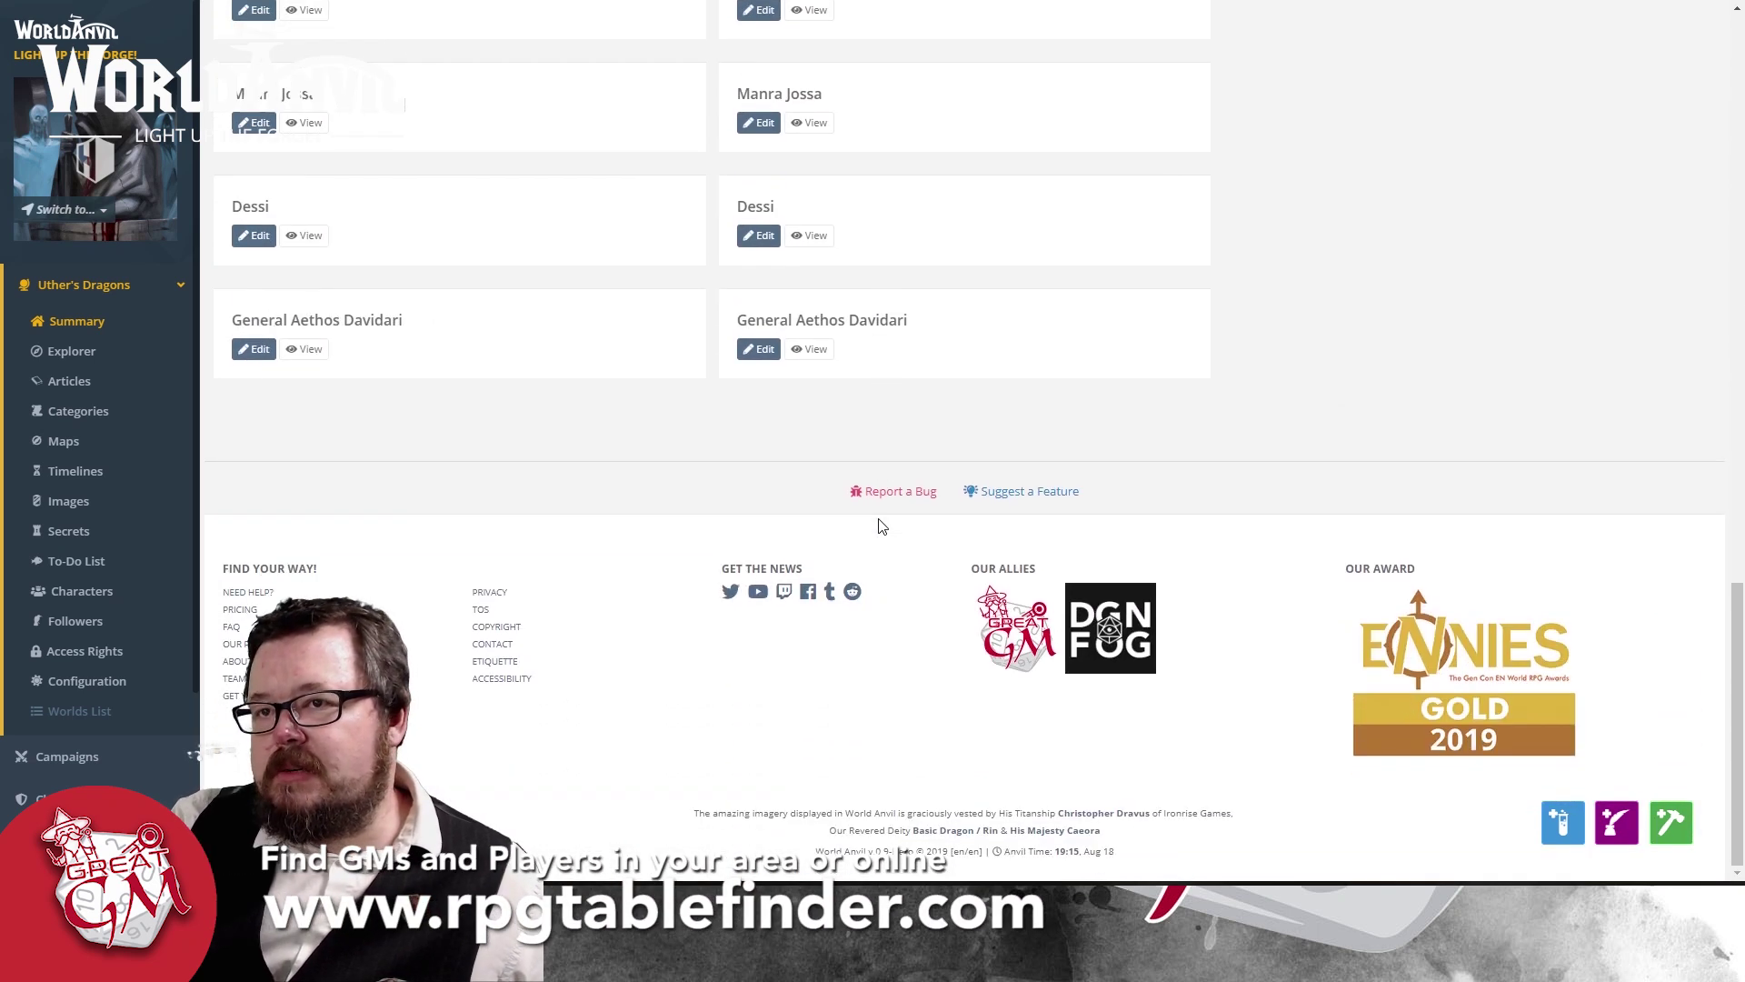
pyautogui.scroll(4, 880, 527)
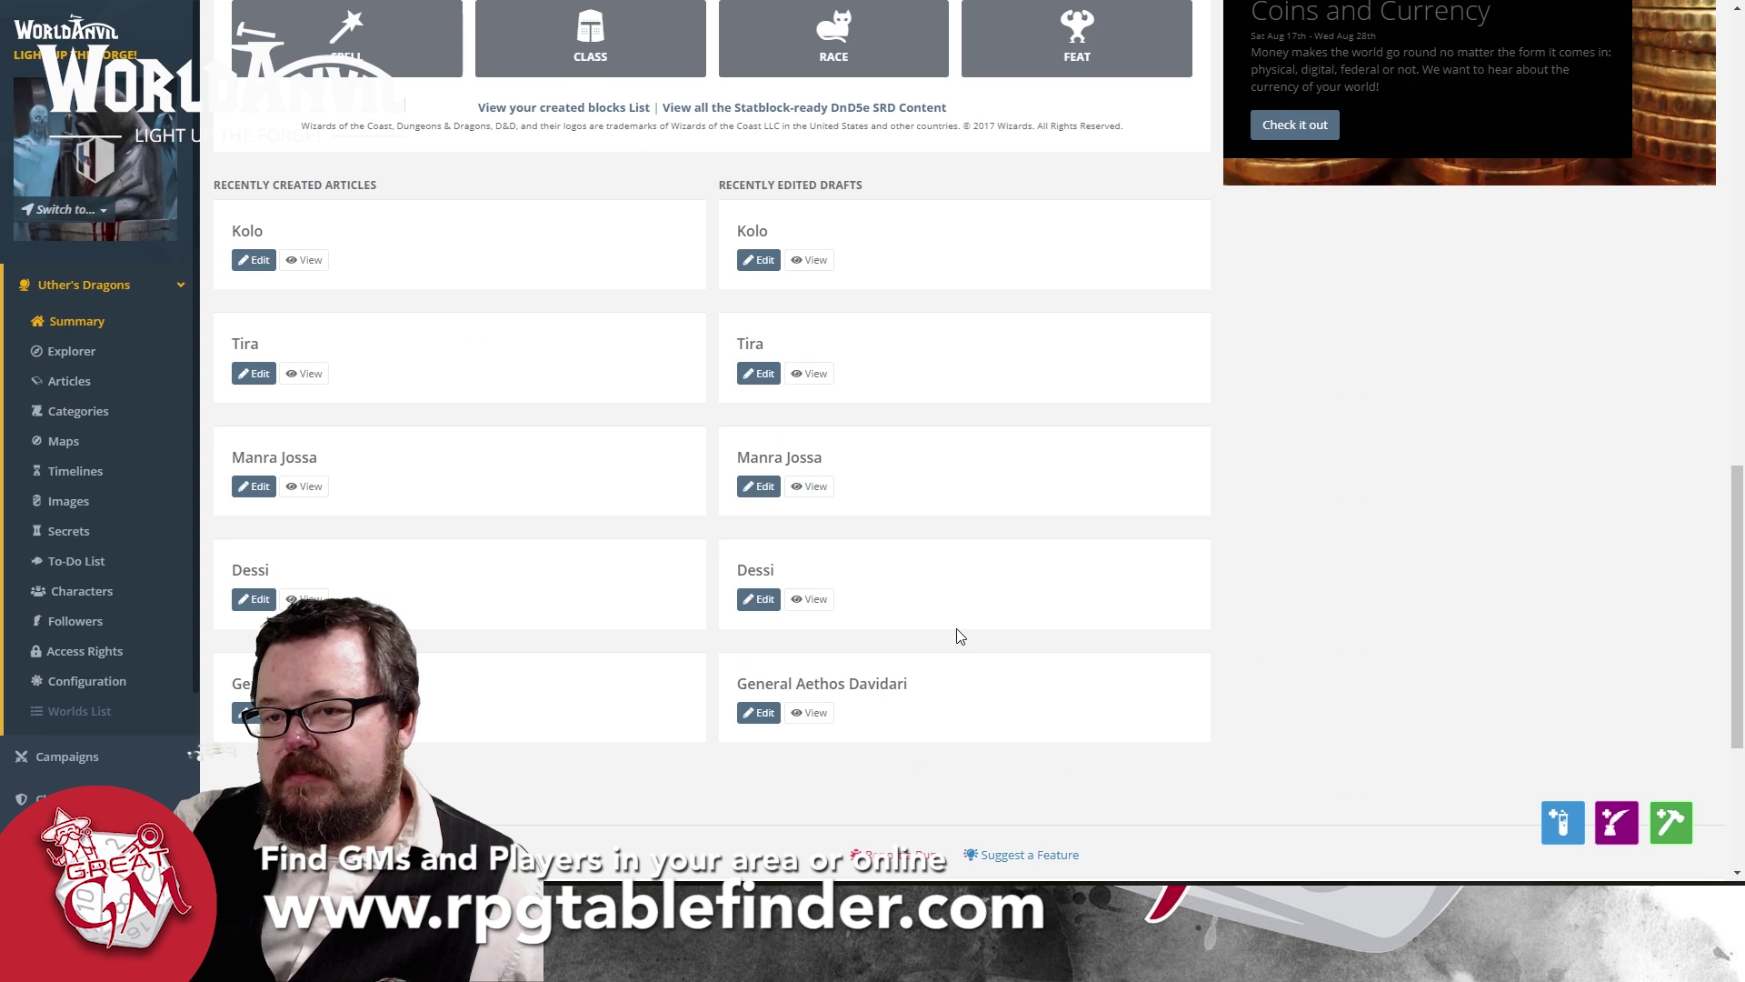
pyautogui.scroll(15, 963, 638)
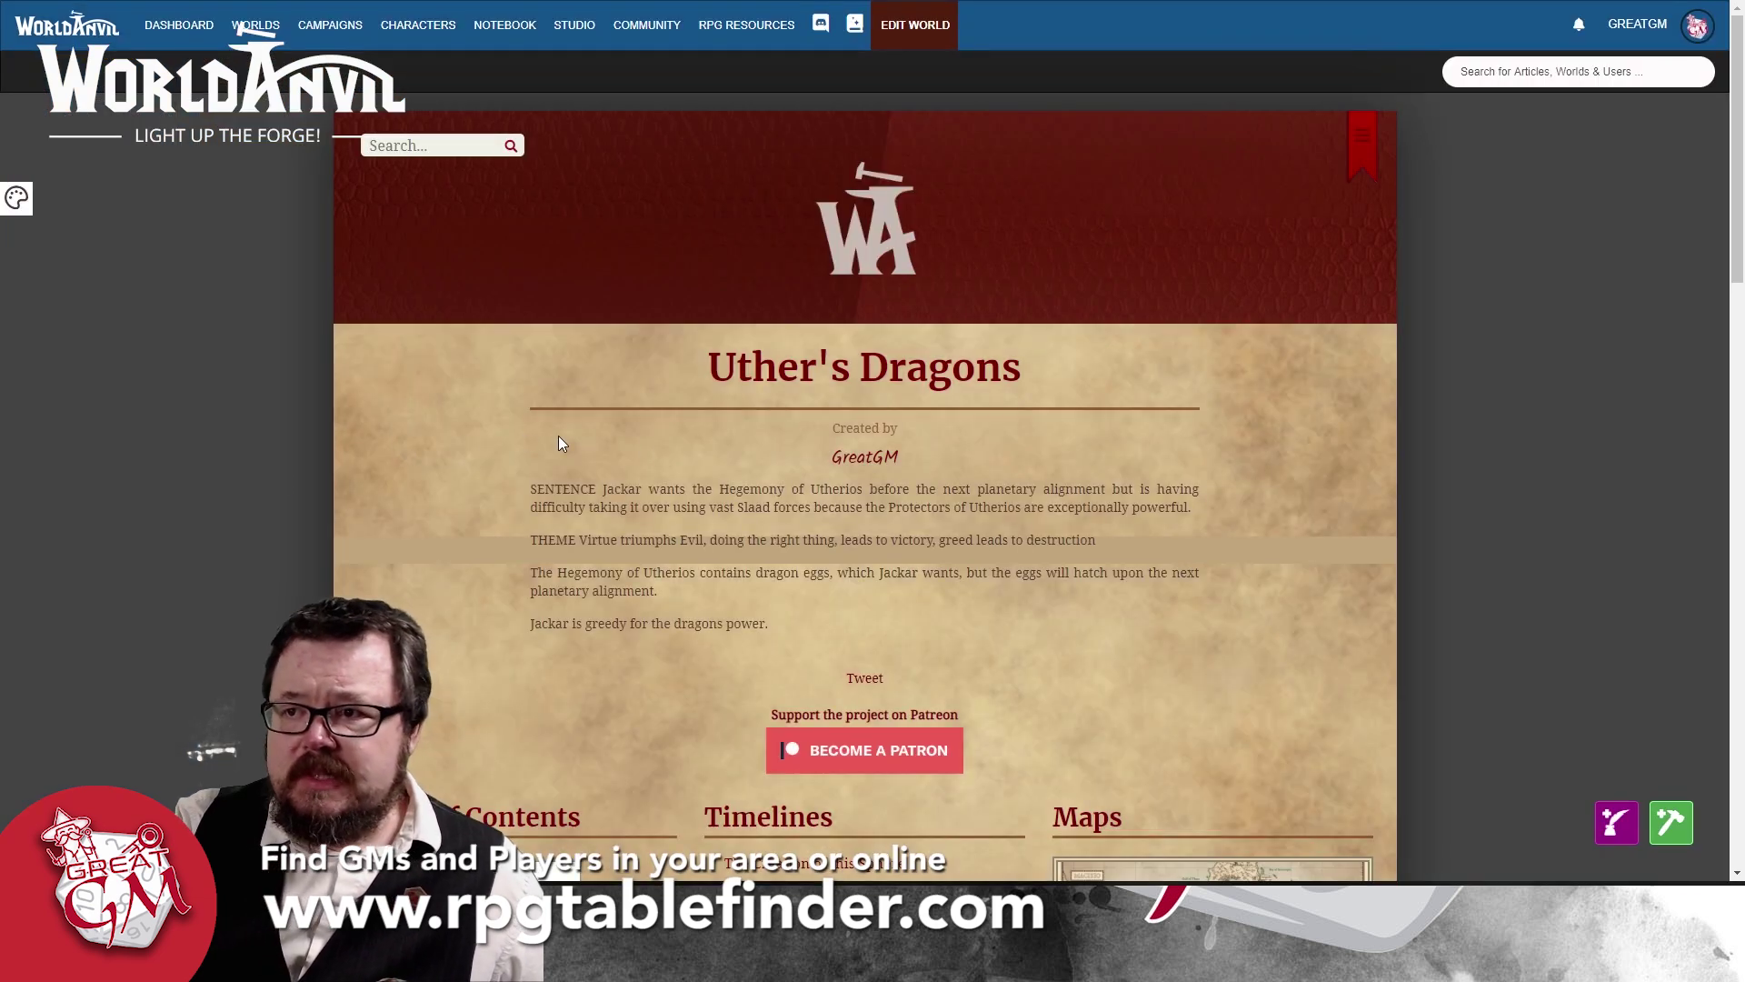
# Step: Review the public page of Uther's Dragons, including its introduction, table of contents, timelines, recent articles and maps
pyautogui.scroll(-6, 650, 484)
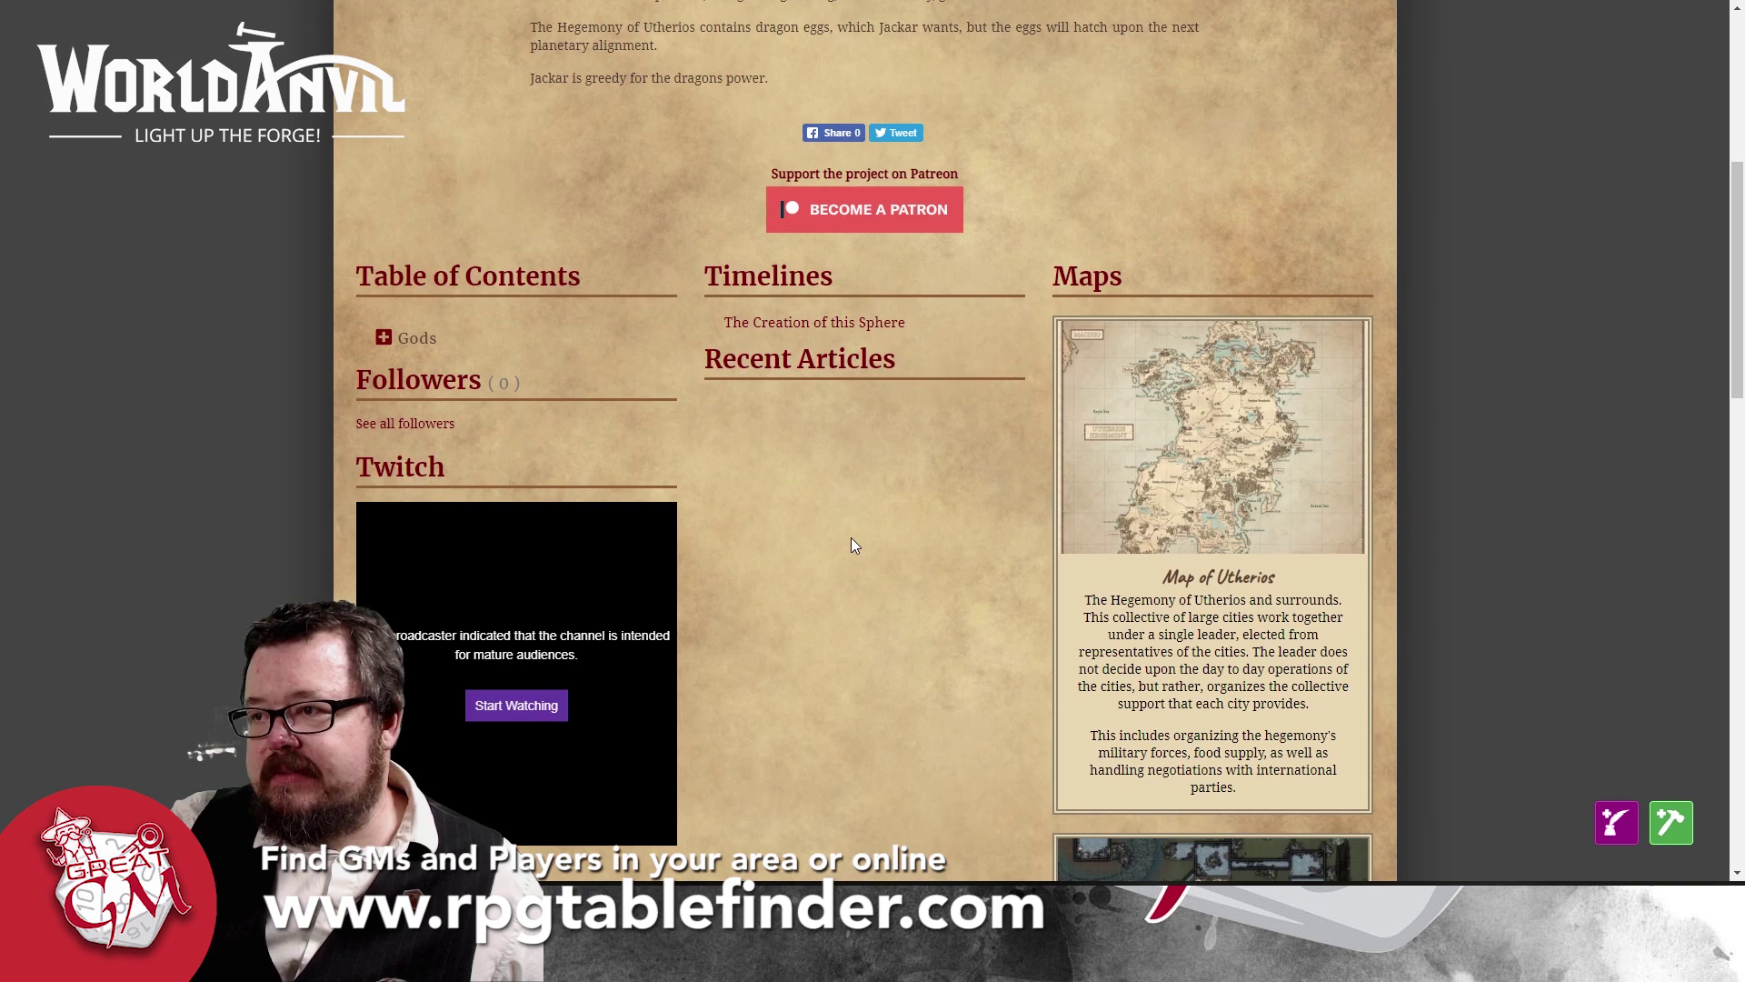
pyautogui.scroll(-4, 851, 537)
pyautogui.scroll(-12, 851, 537)
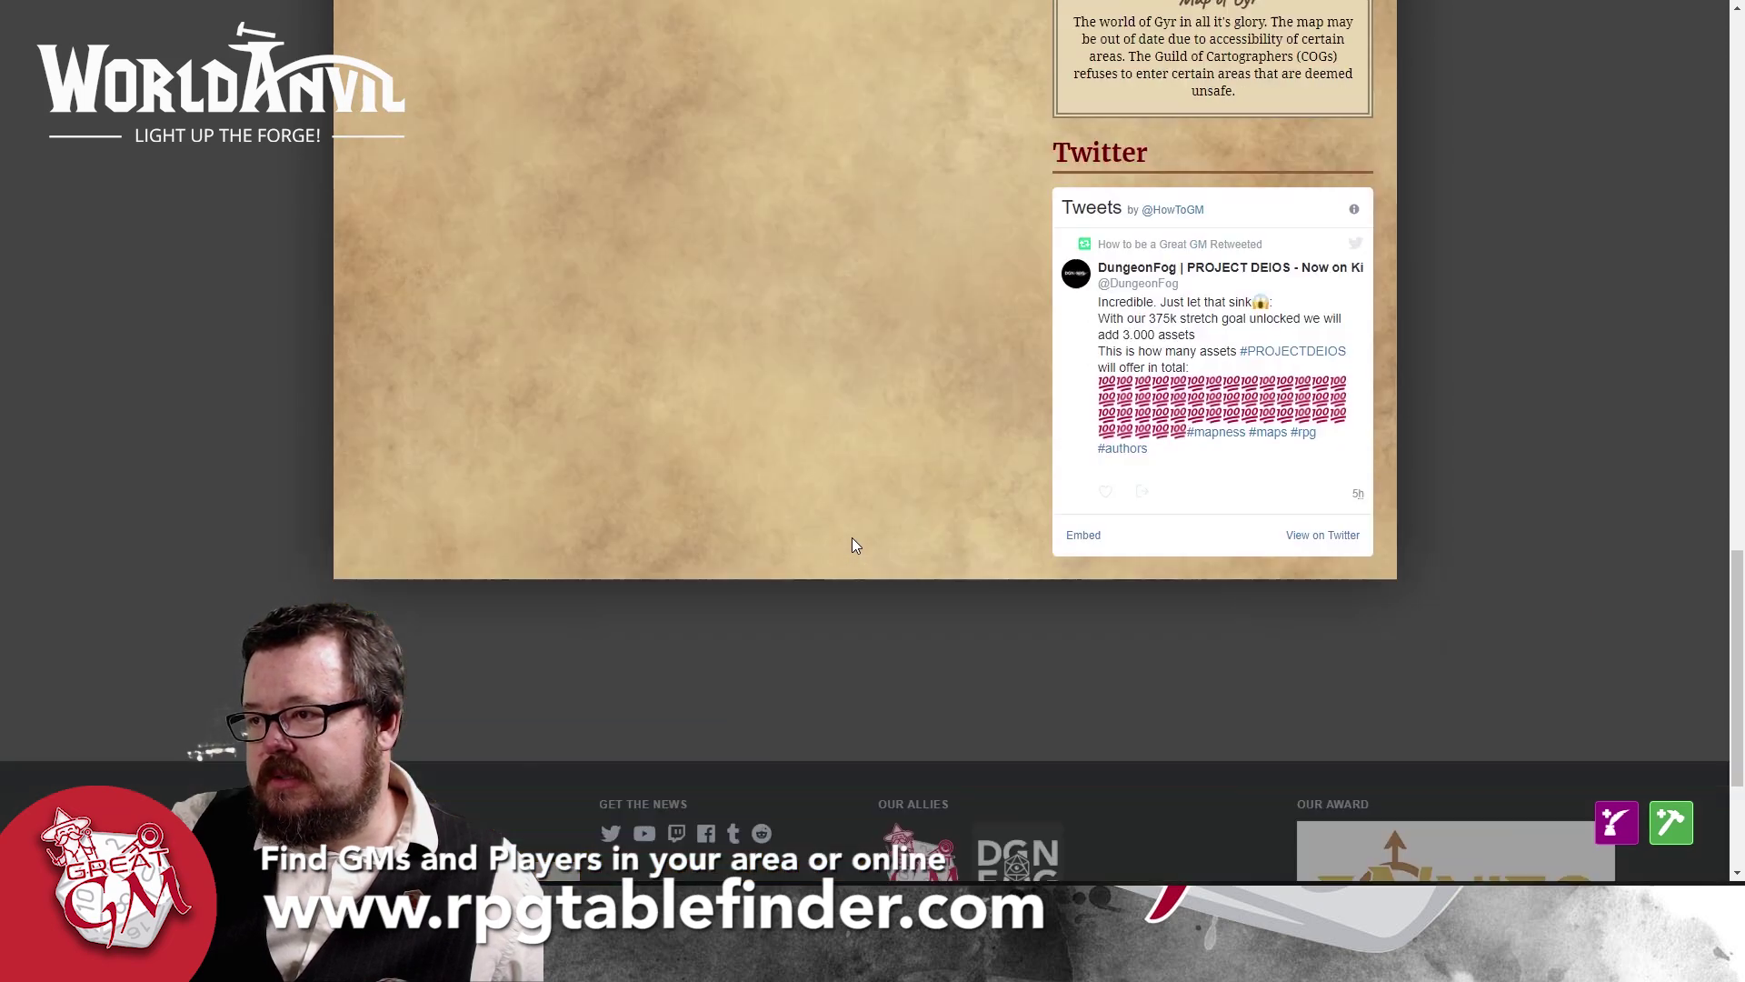
pyautogui.scroll(18, 853, 538)
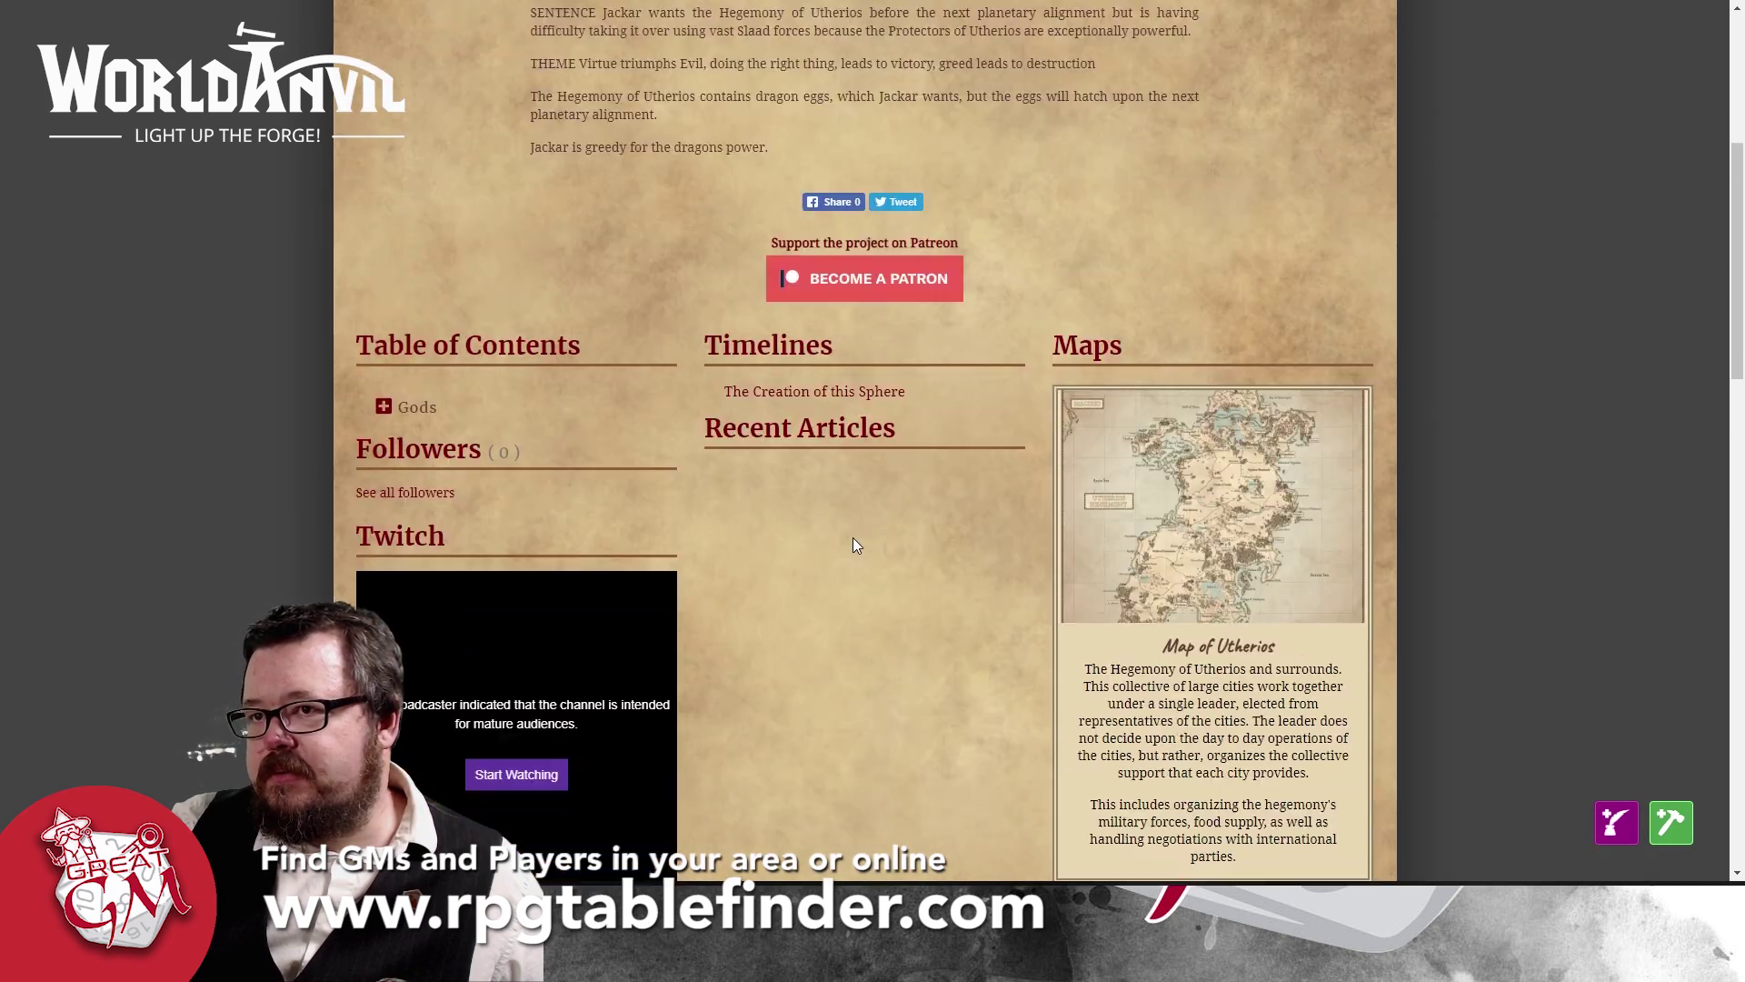
pyautogui.scroll(1, 852, 539)
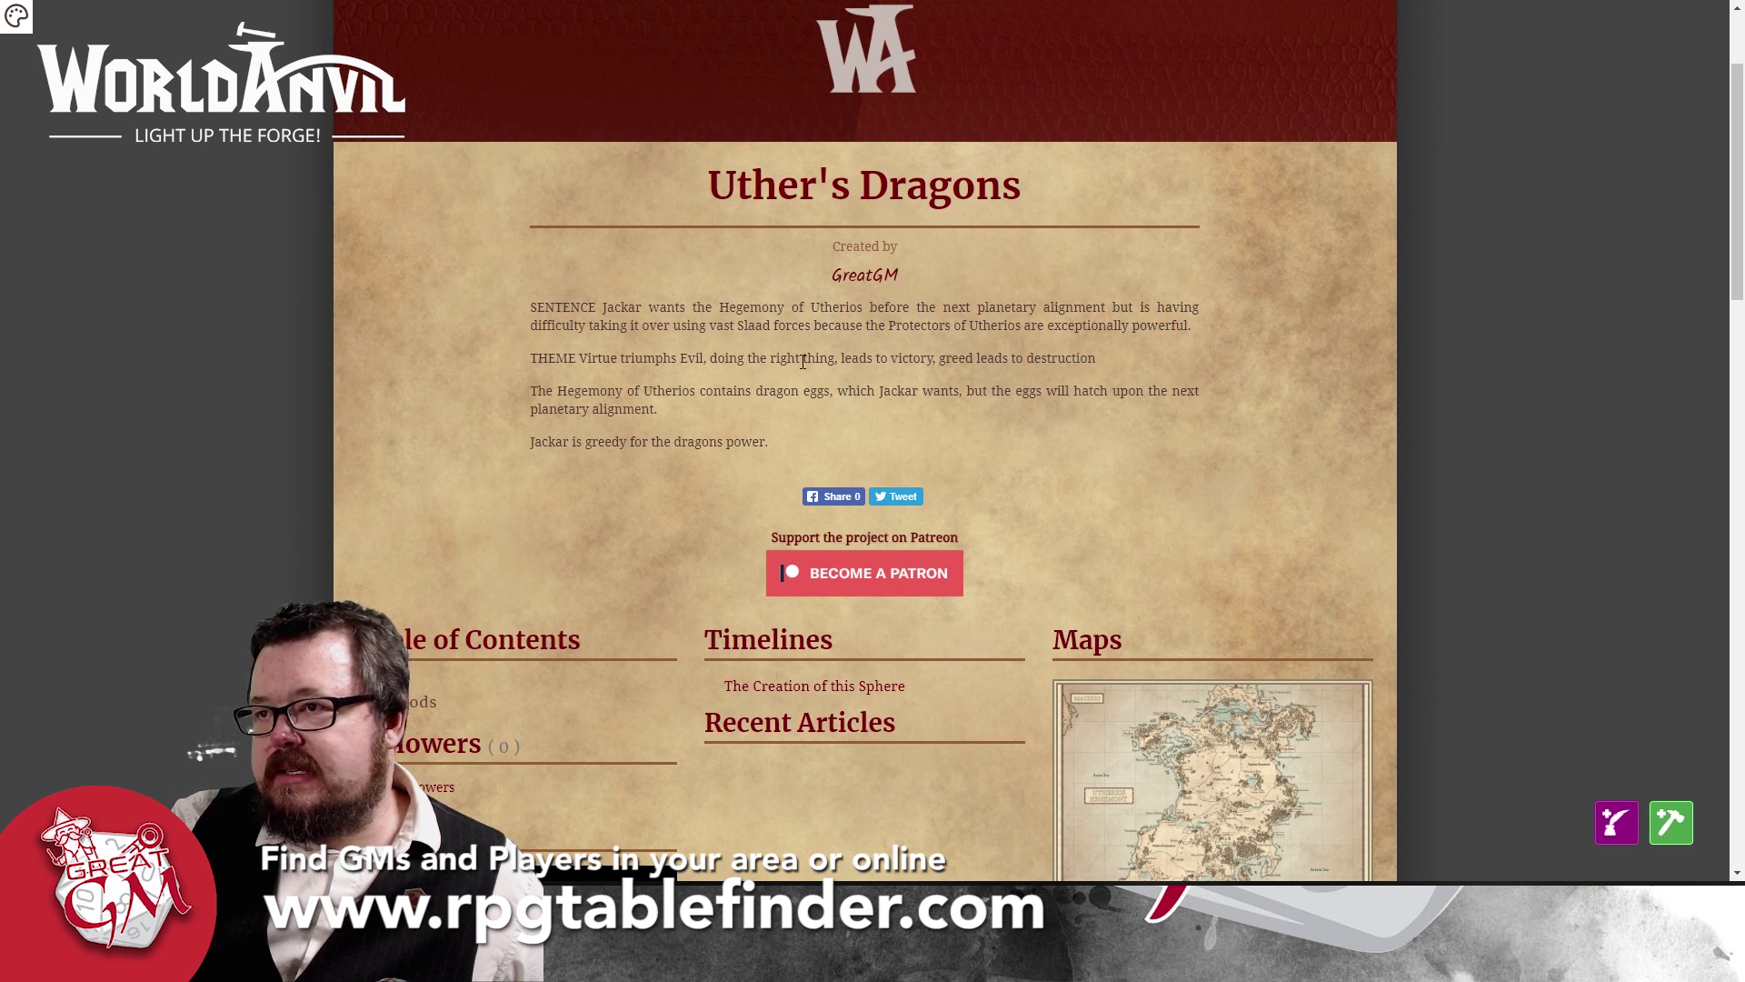
pyautogui.scroll(2, 979, 414)
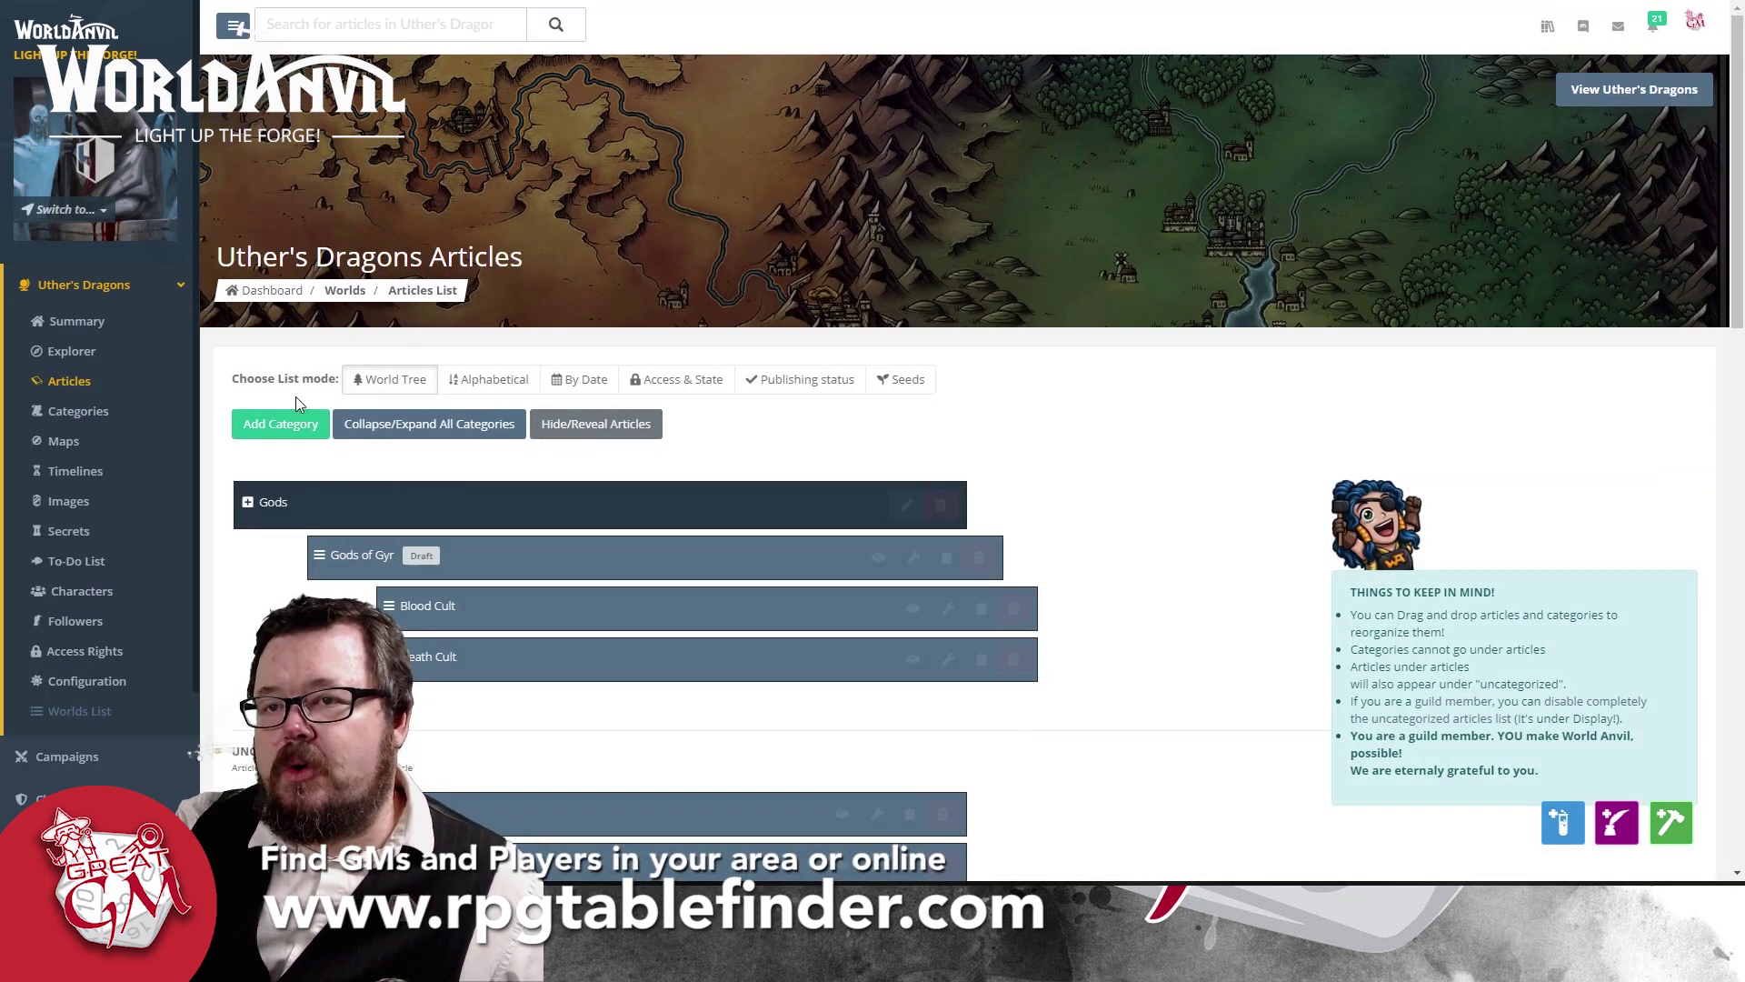
# Step: List the world's articles alphabetically and review their titles, categories, types, word counts and update dates
pyautogui.click(491, 380)
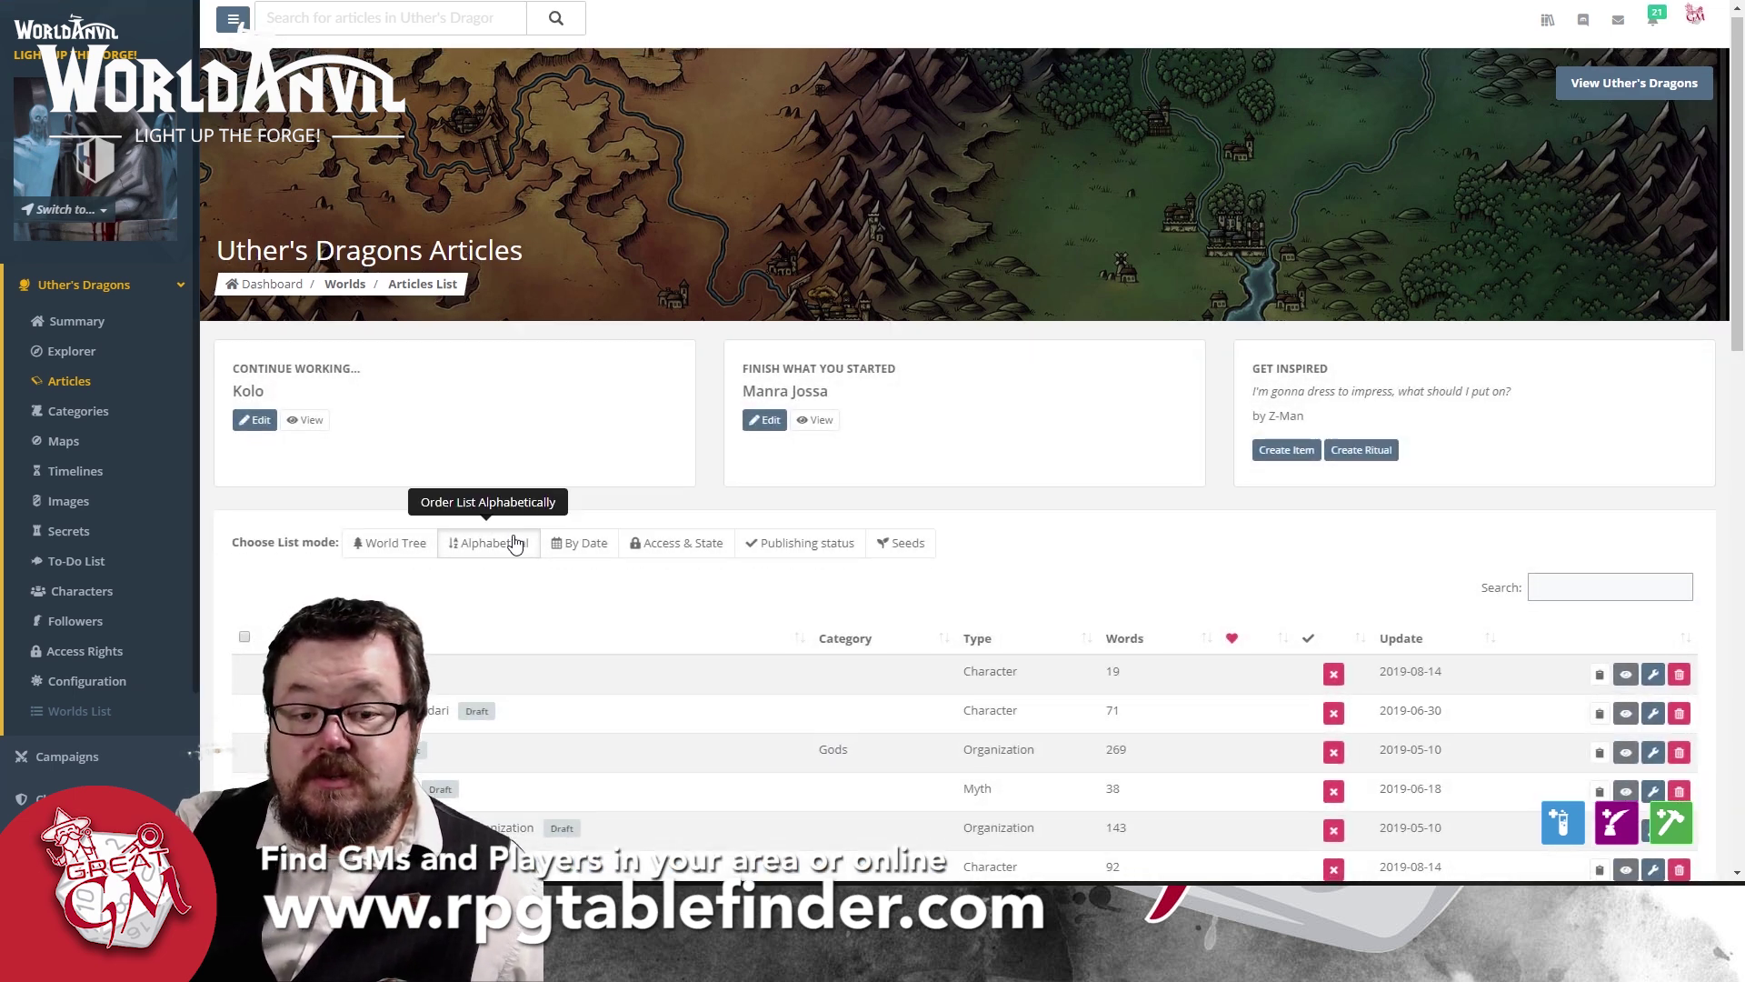
pyautogui.scroll(-5, 514, 542)
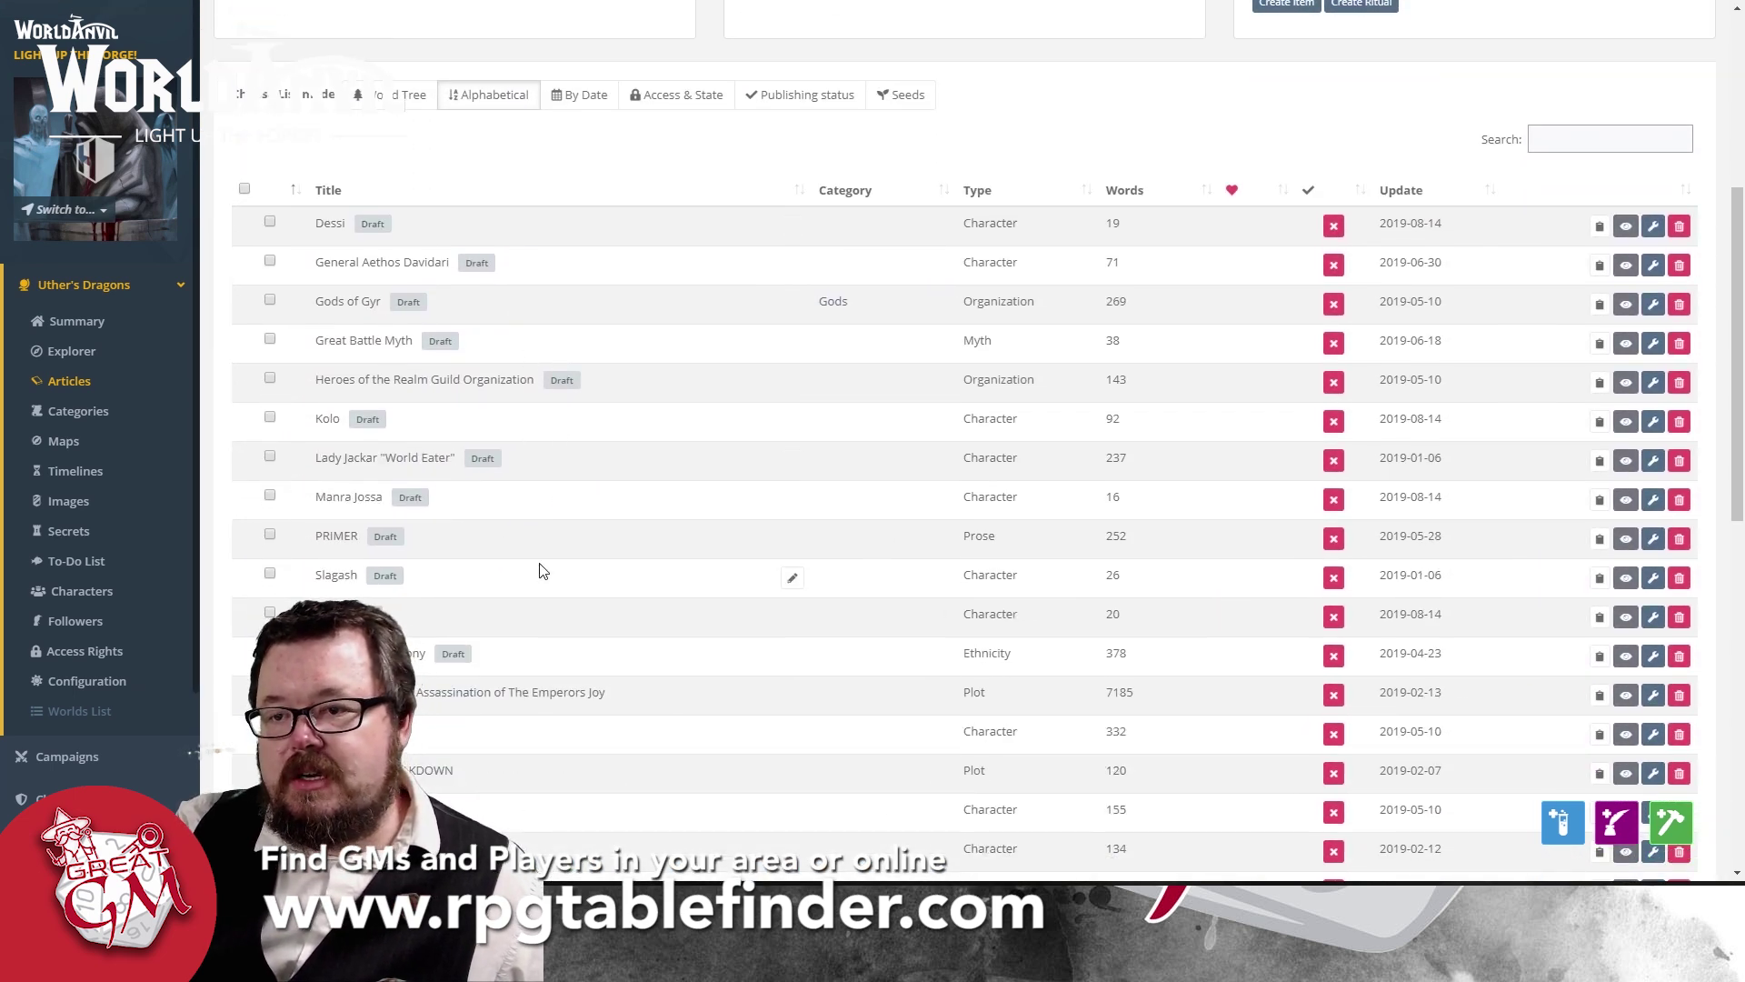
pyautogui.scroll(-3, 539, 570)
pyautogui.scroll(-3, 507, 466)
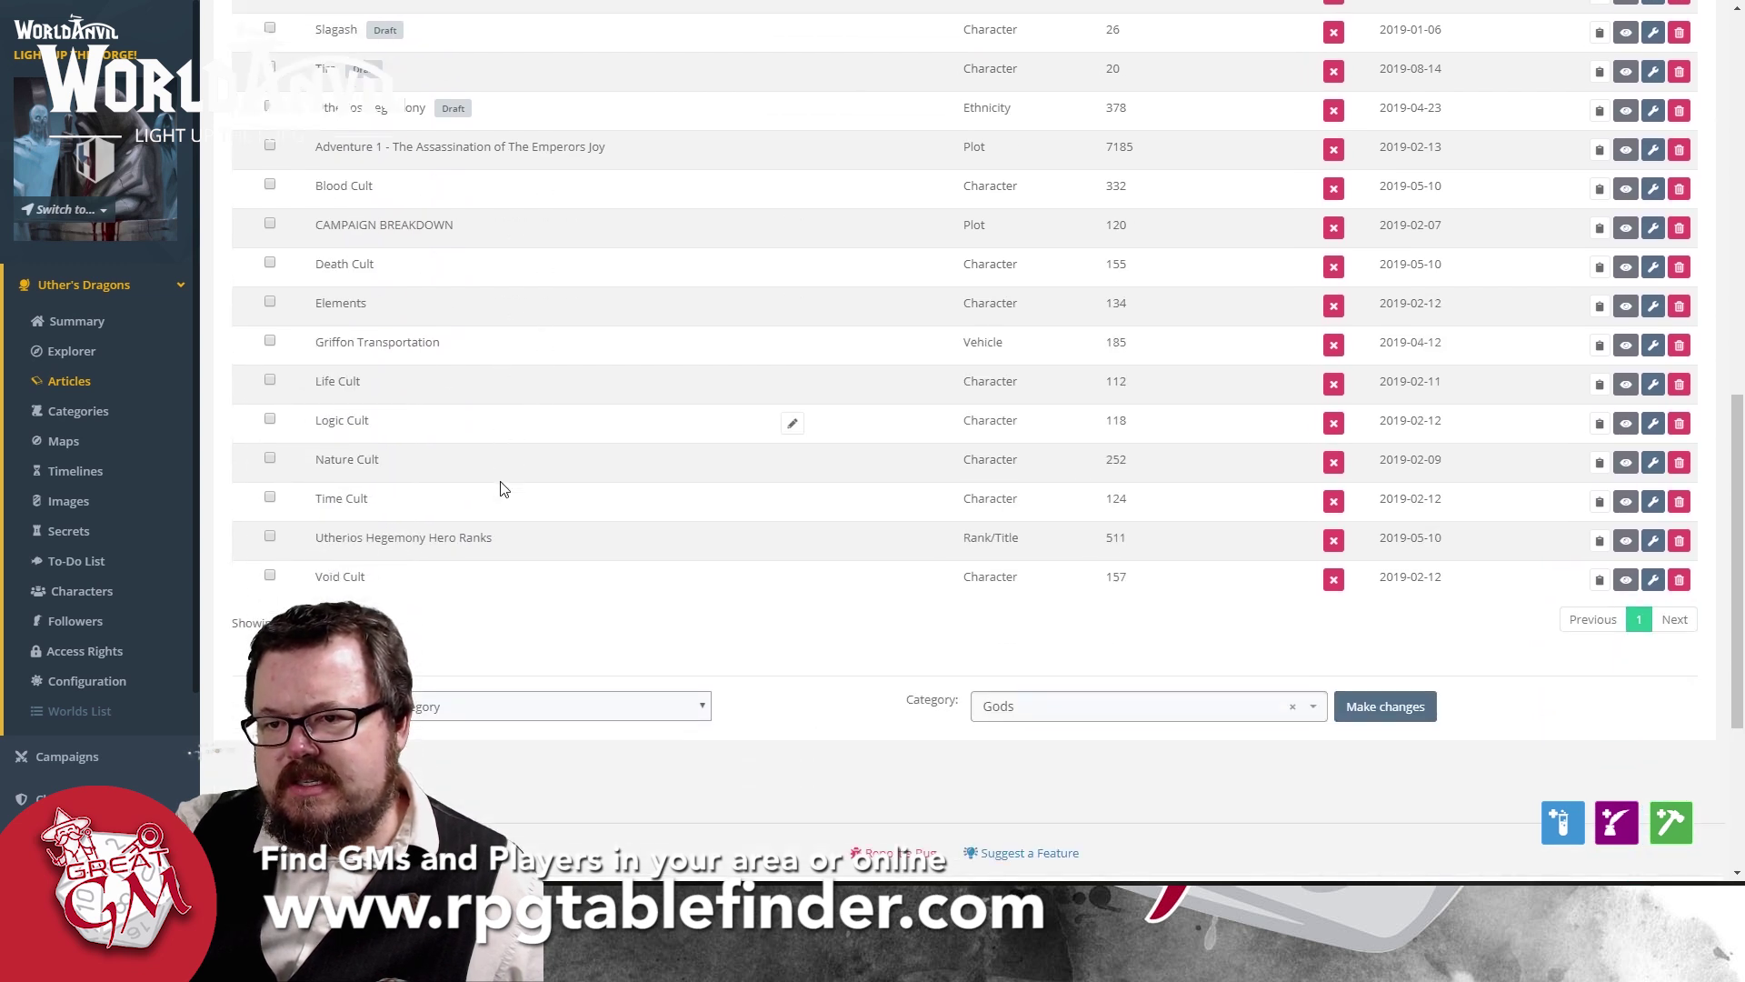
pyautogui.scroll(2, 412, 747)
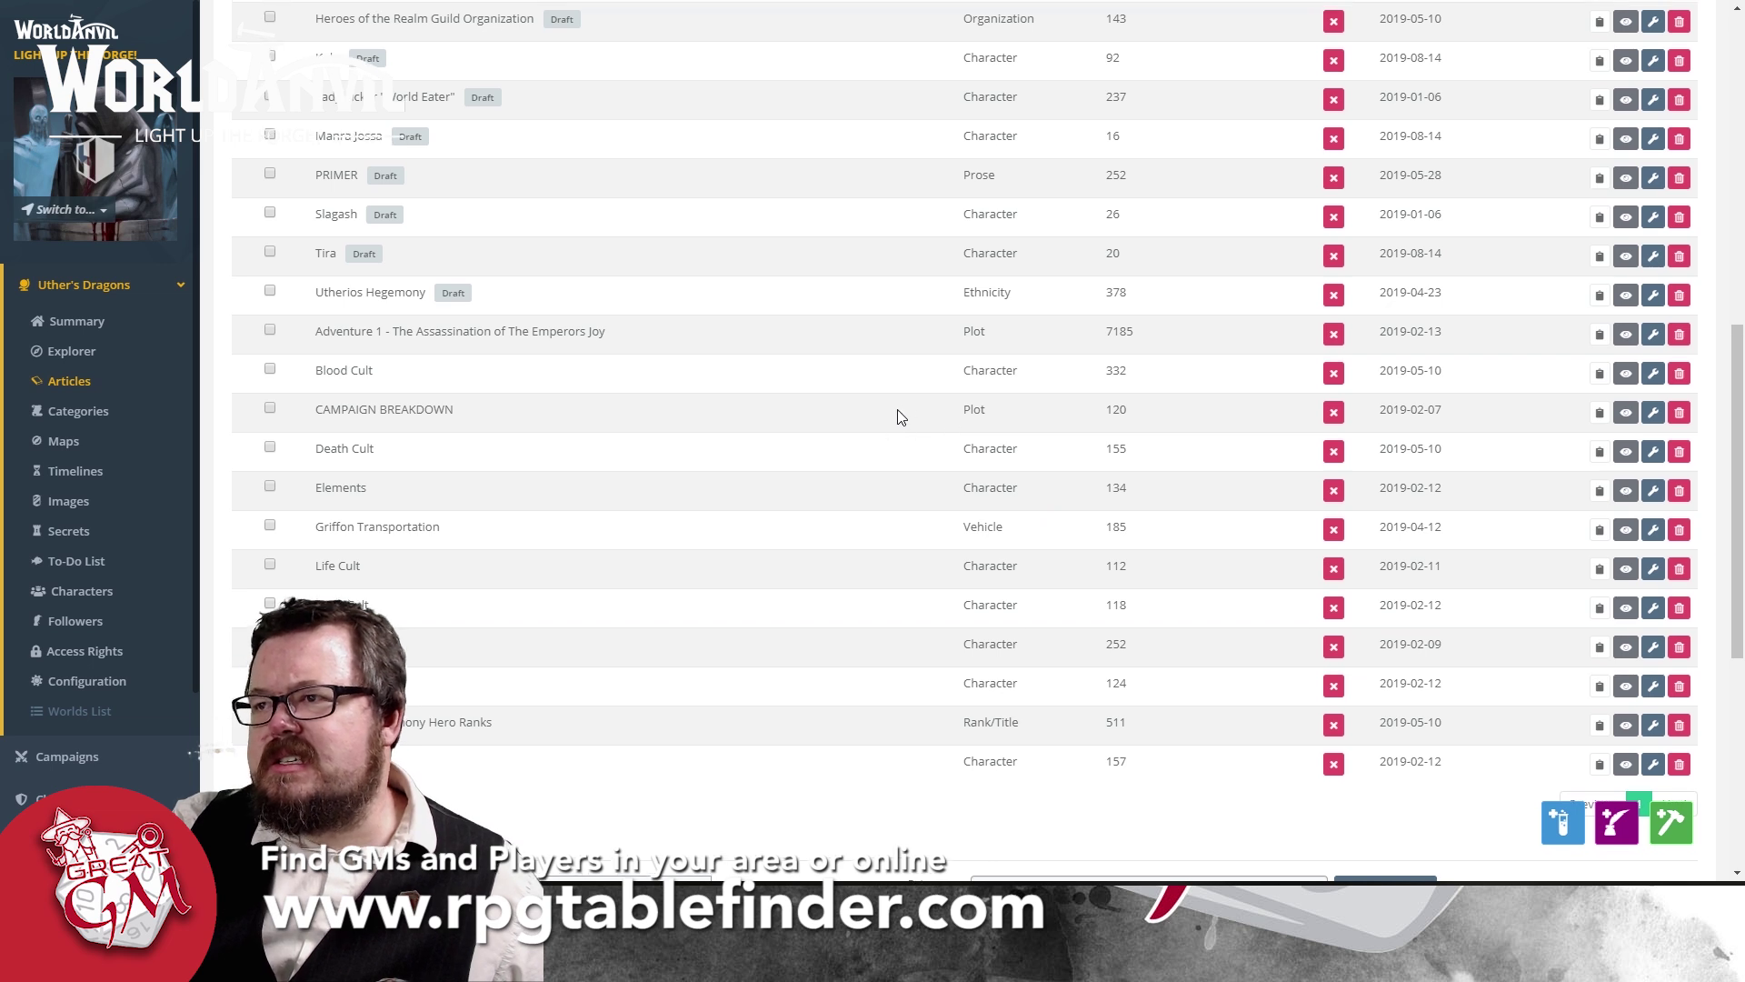
pyautogui.scroll(2, 898, 417)
pyautogui.scroll(2, 985, 356)
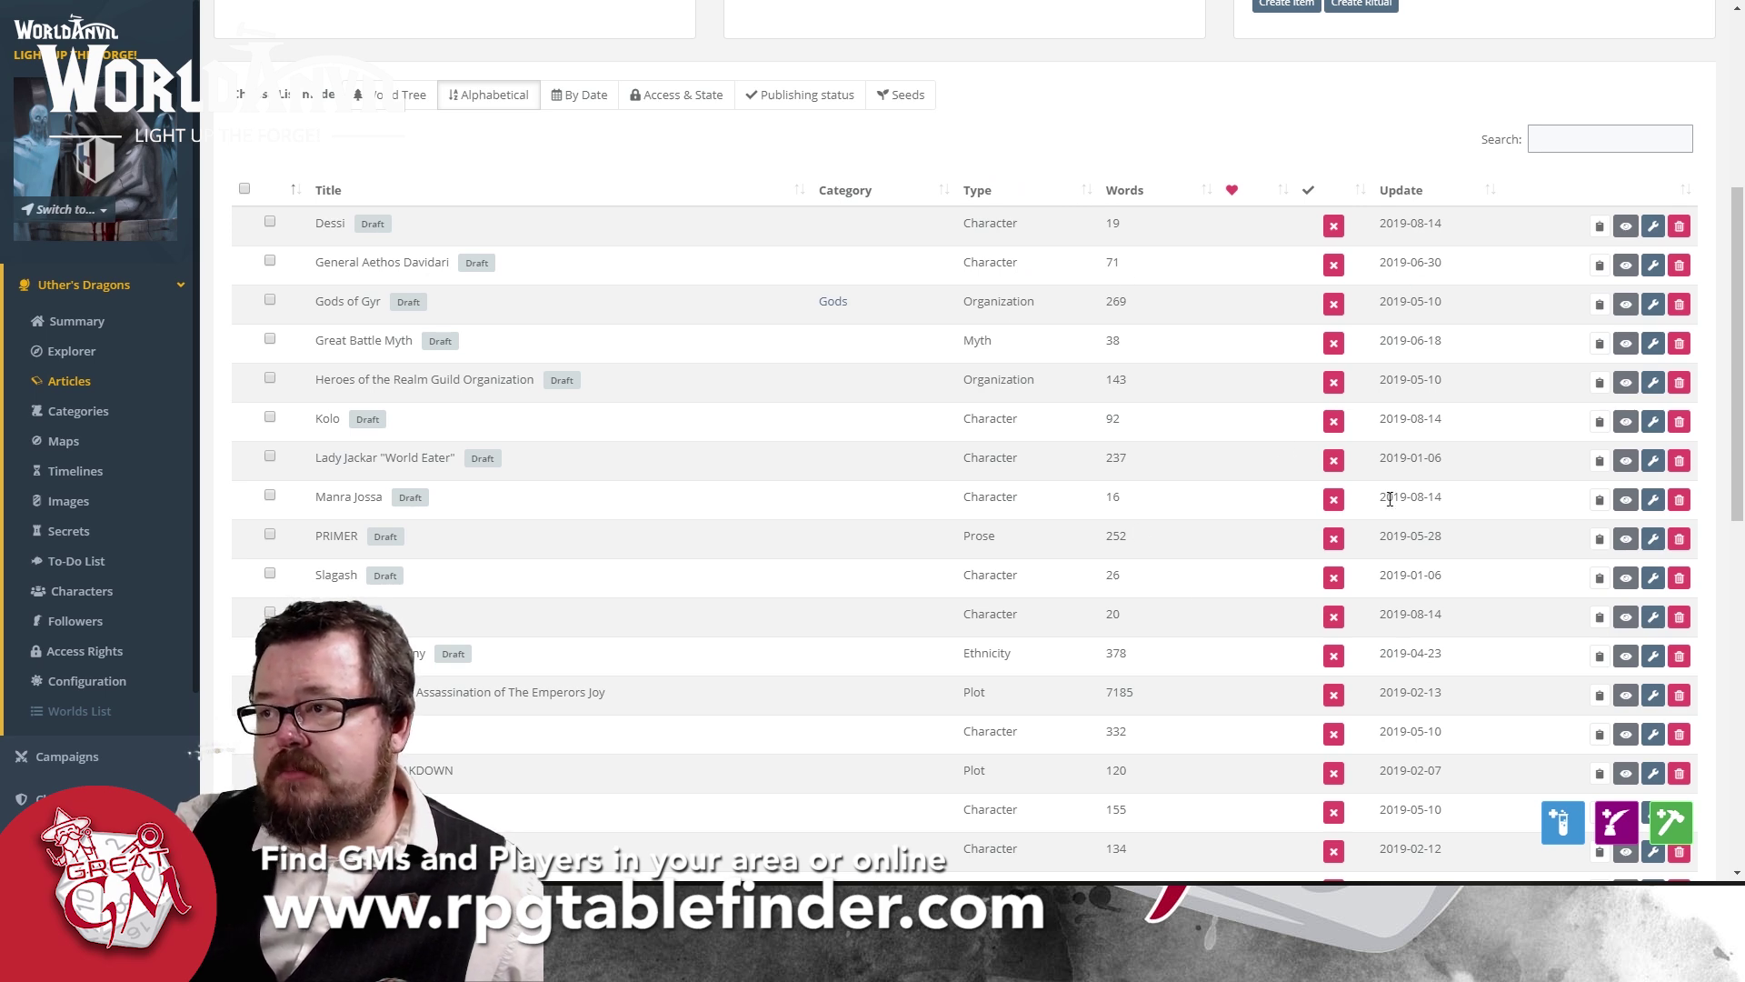
pyautogui.scroll(4, 787, 500)
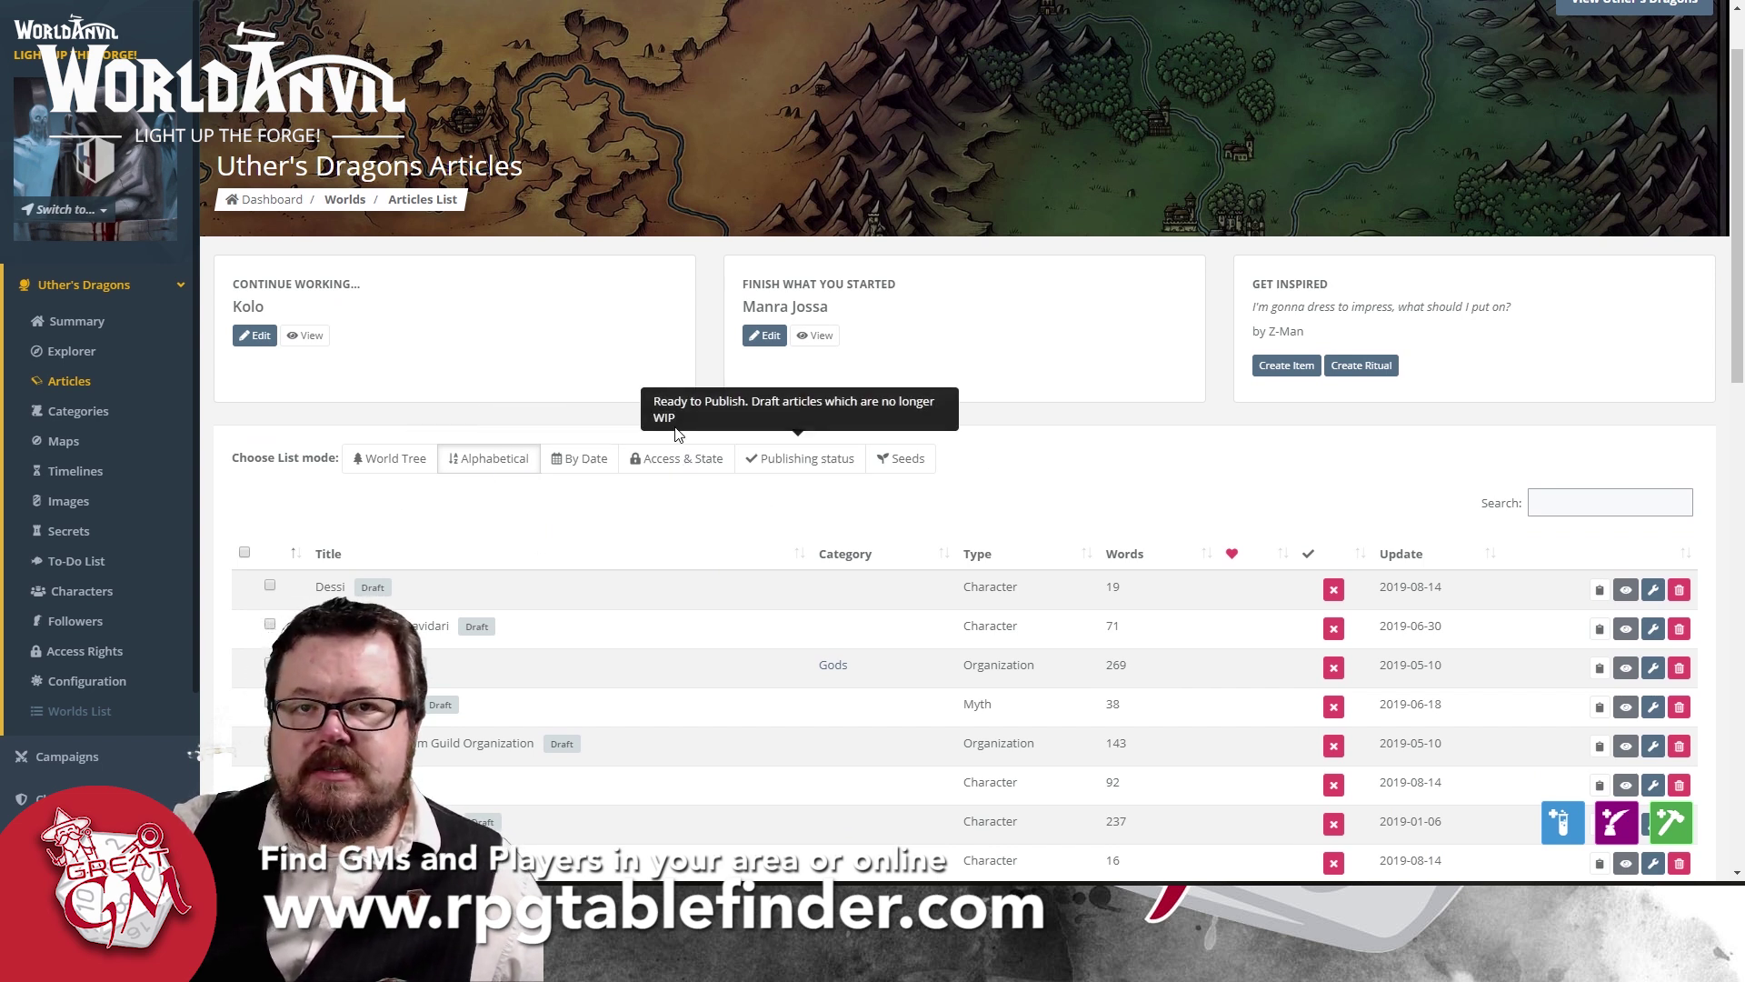
# Step: Return the article list to World Tree mode and examine the Gods category and the uncategorized articles
pyautogui.click(408, 464)
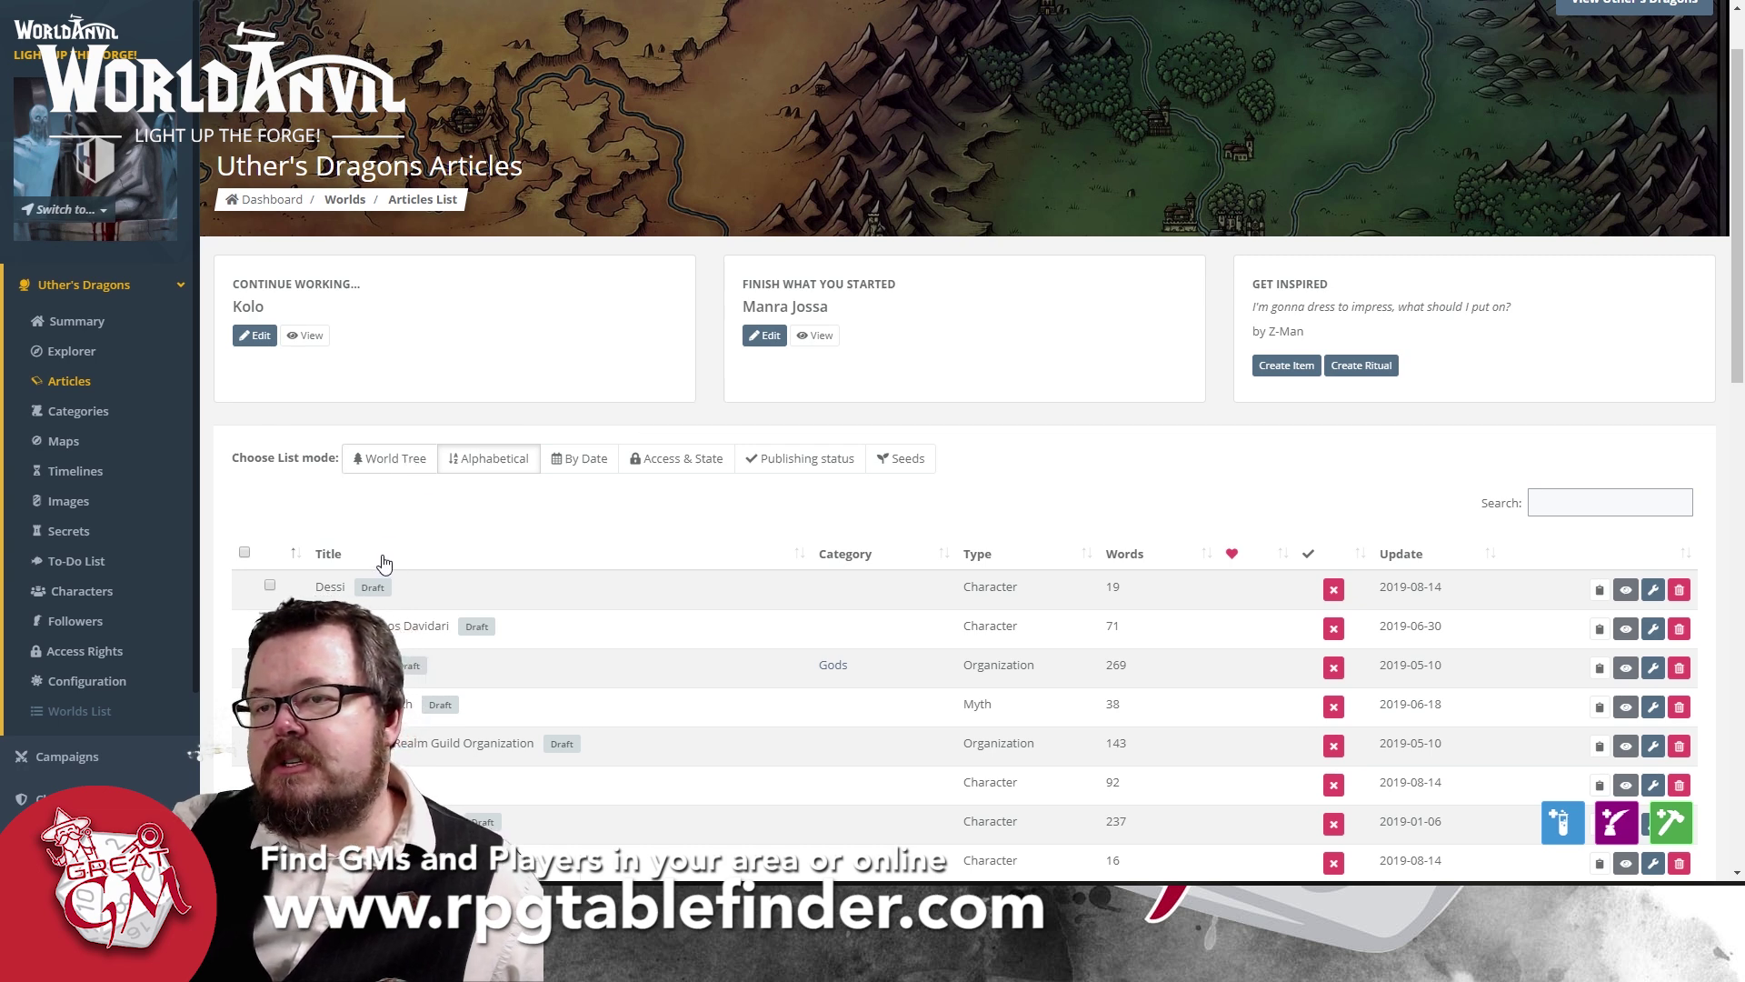
pyautogui.scroll(-1, 491, 494)
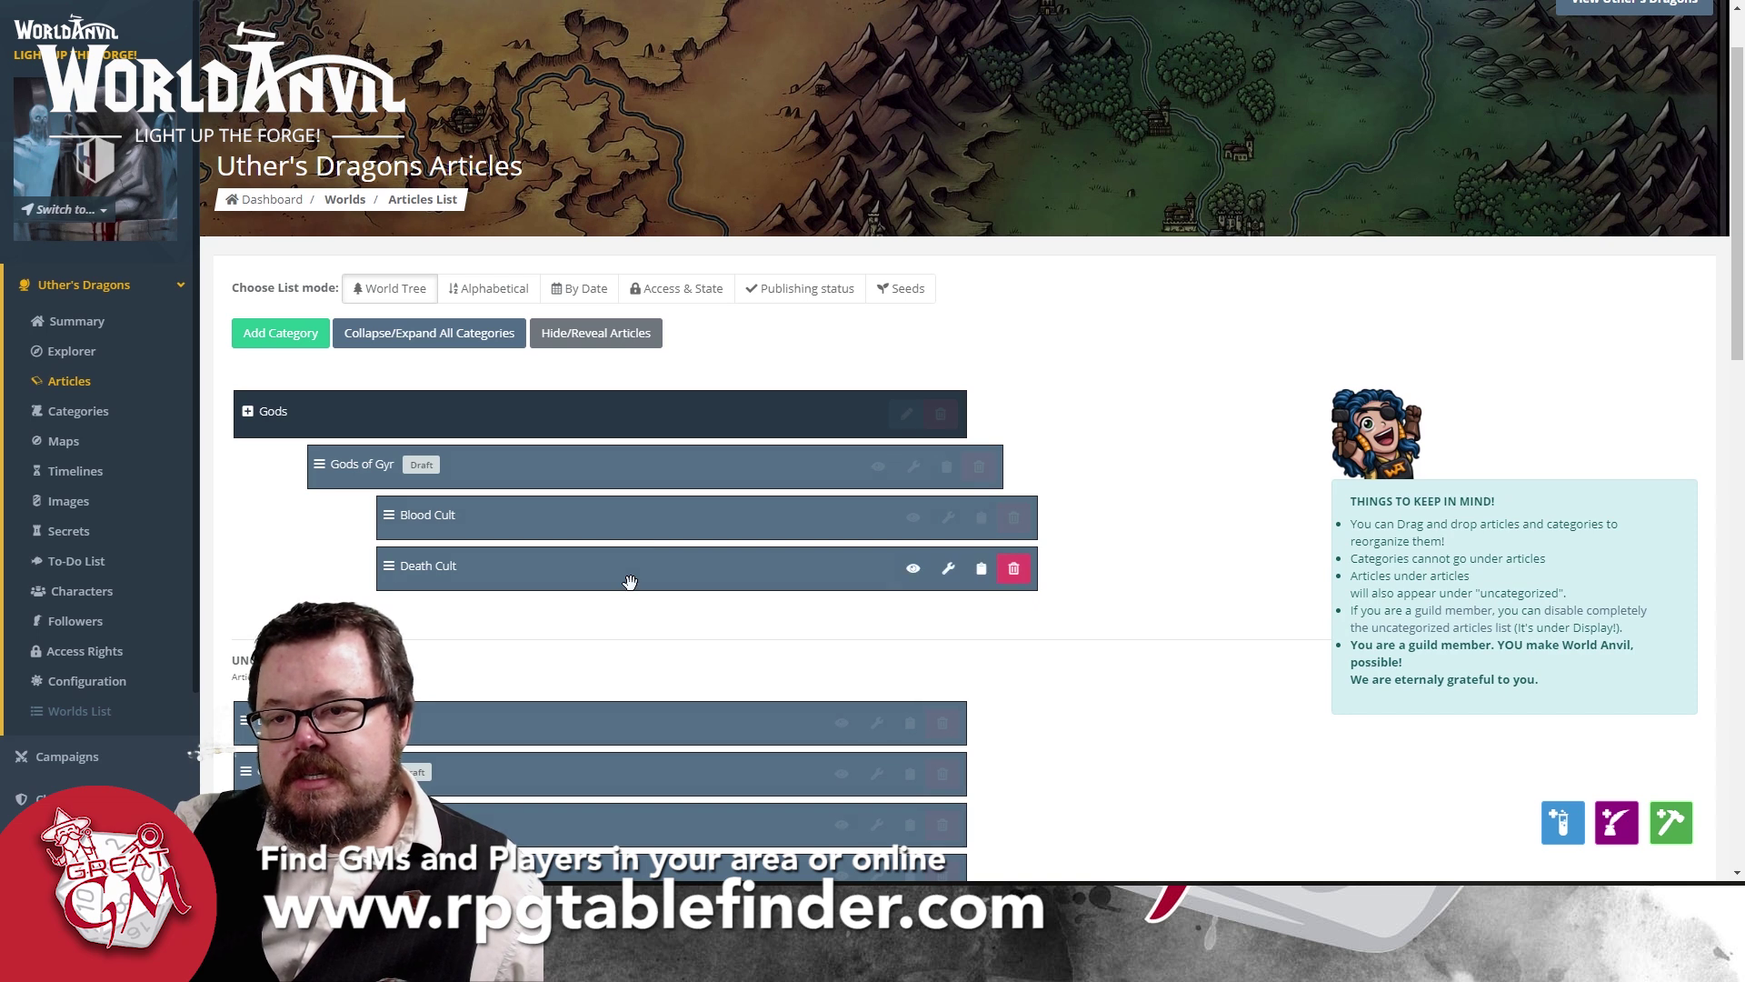
pyautogui.scroll(-6, 630, 582)
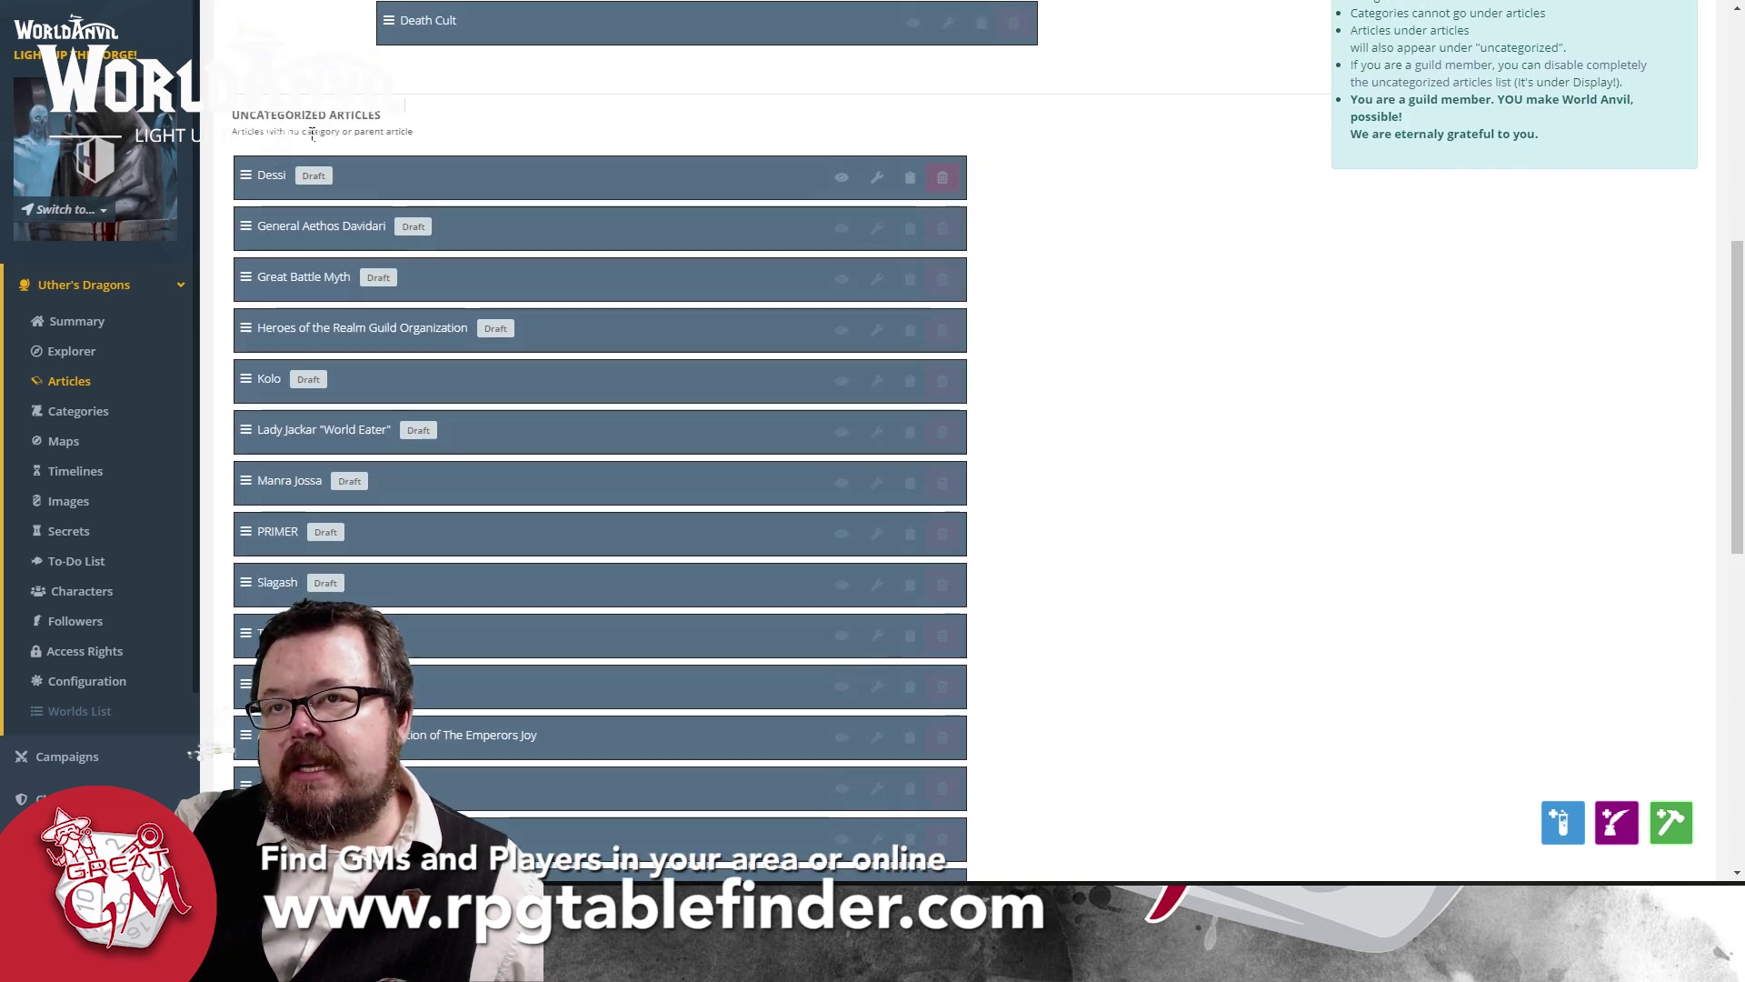
pyautogui.scroll(-2, 405, 203)
pyautogui.scroll(-3, 514, 322)
pyautogui.scroll(5, 524, 327)
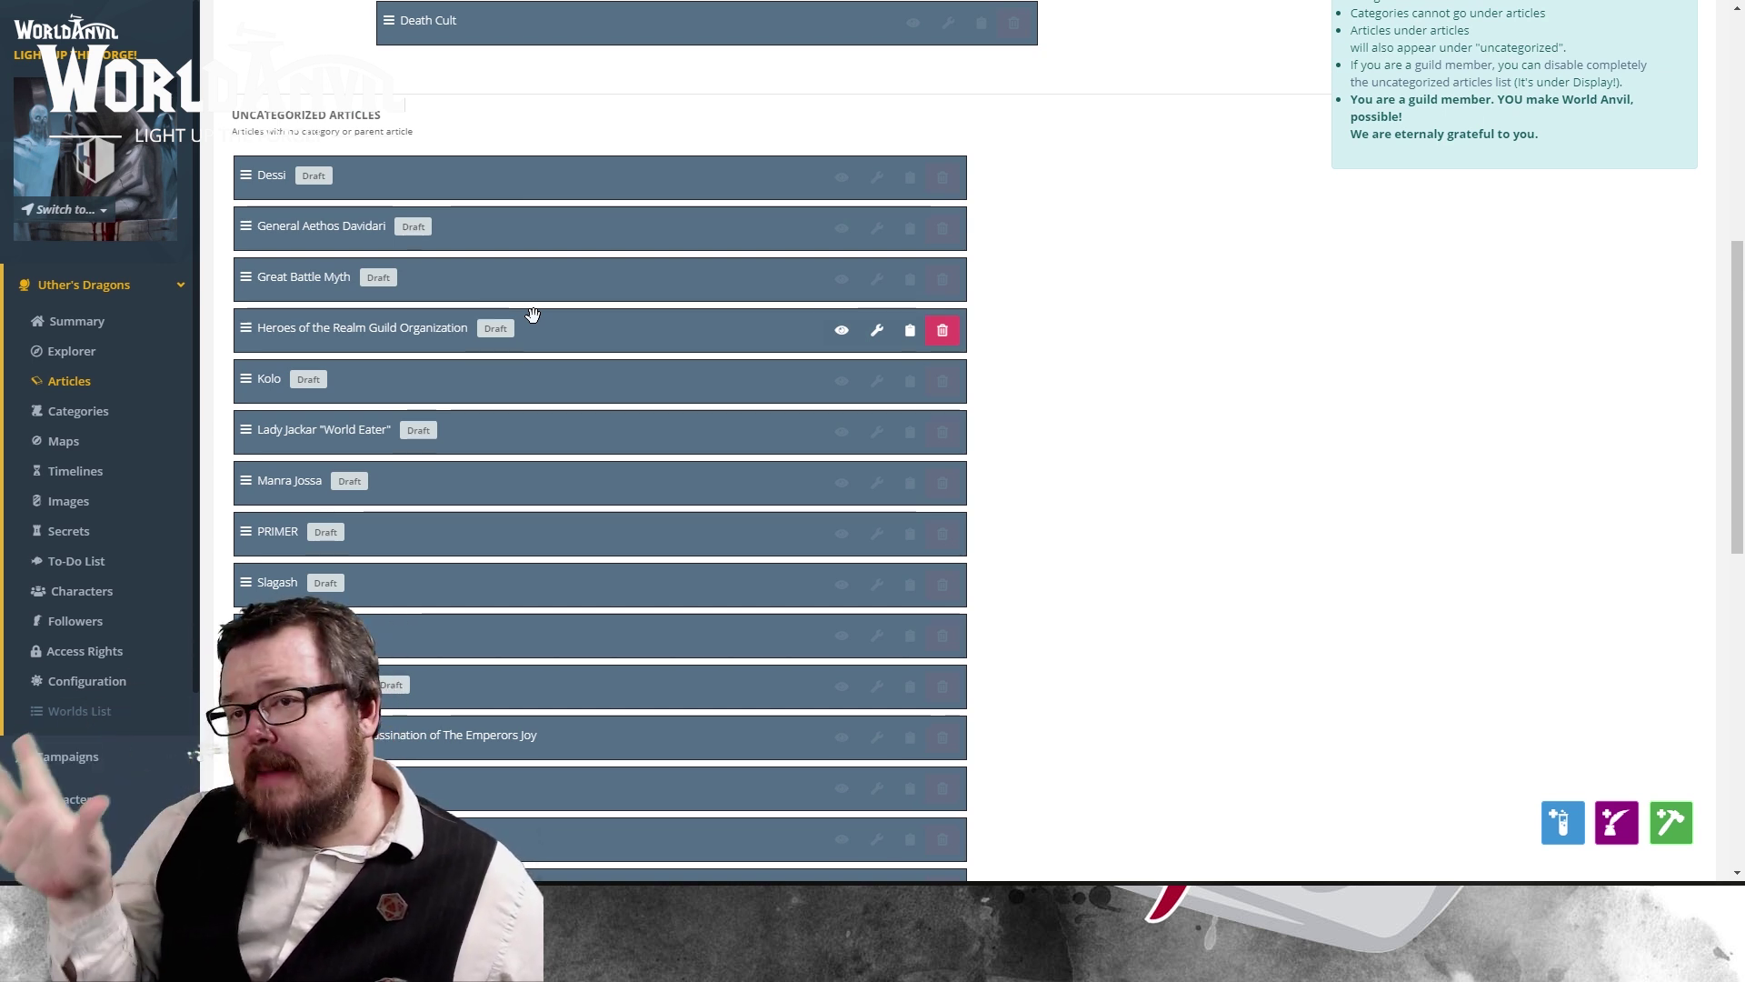
pyautogui.scroll(3, 581, 284)
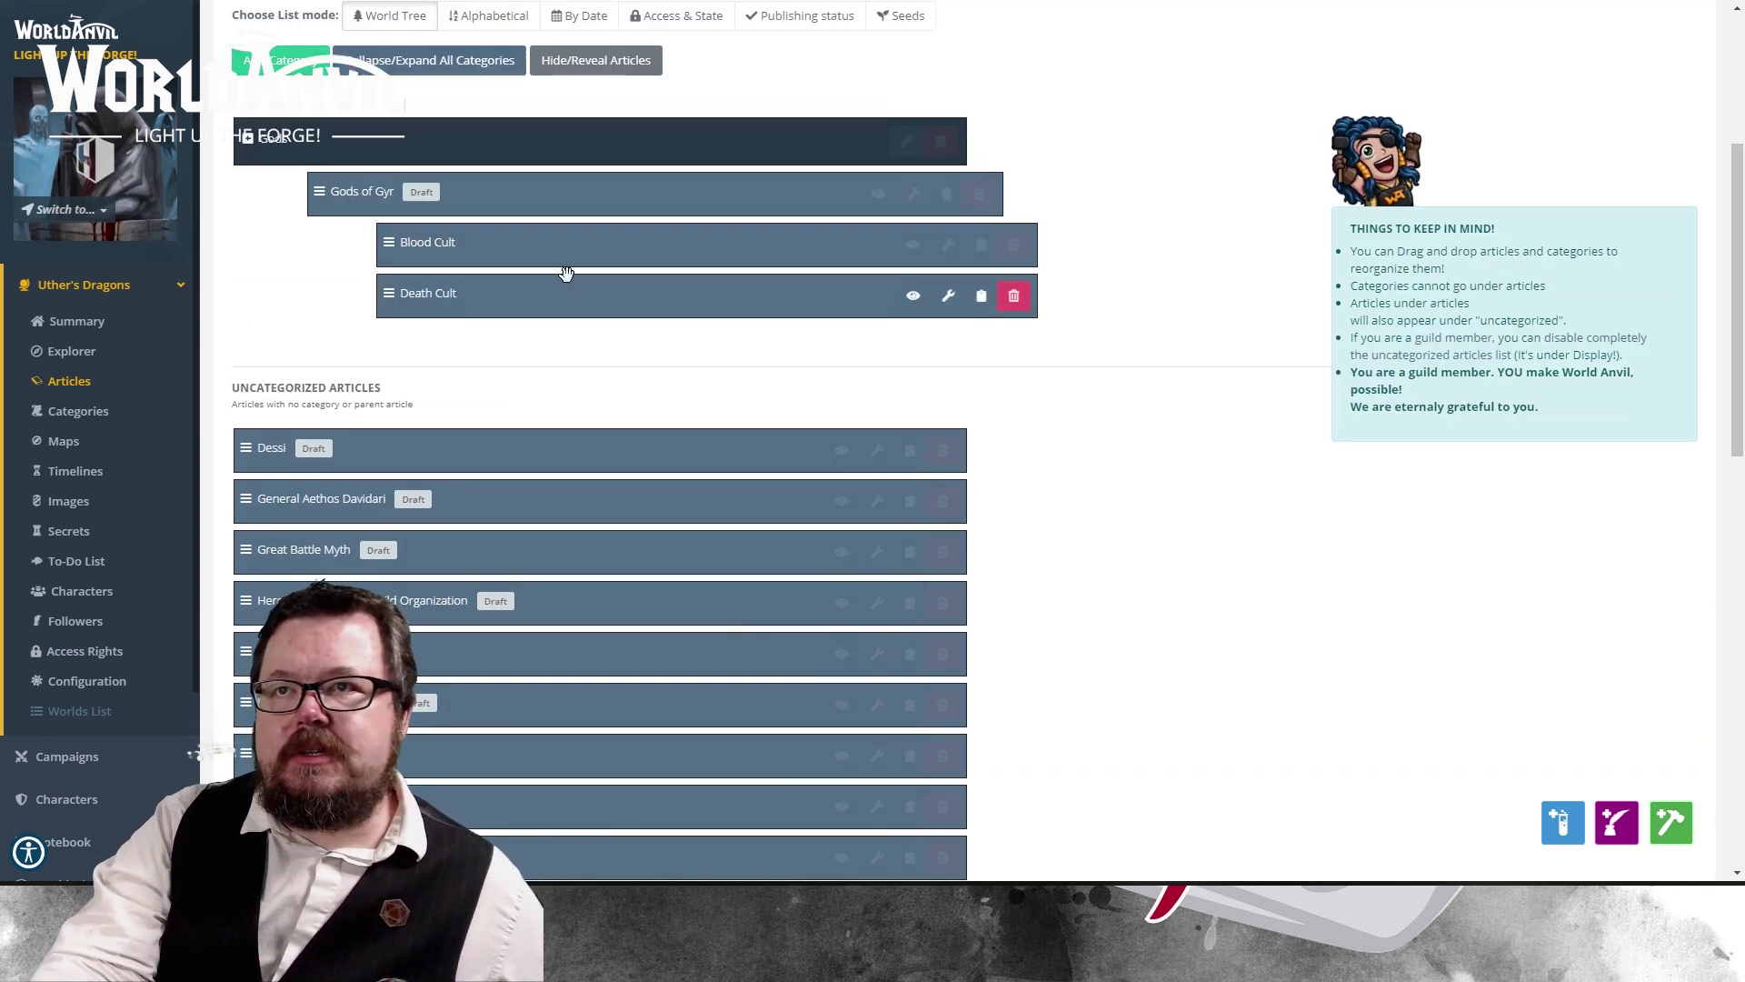
# Step: Create a new article category named Evil Forces
pyautogui.click(289, 62)
pyautogui.click(309, 141)
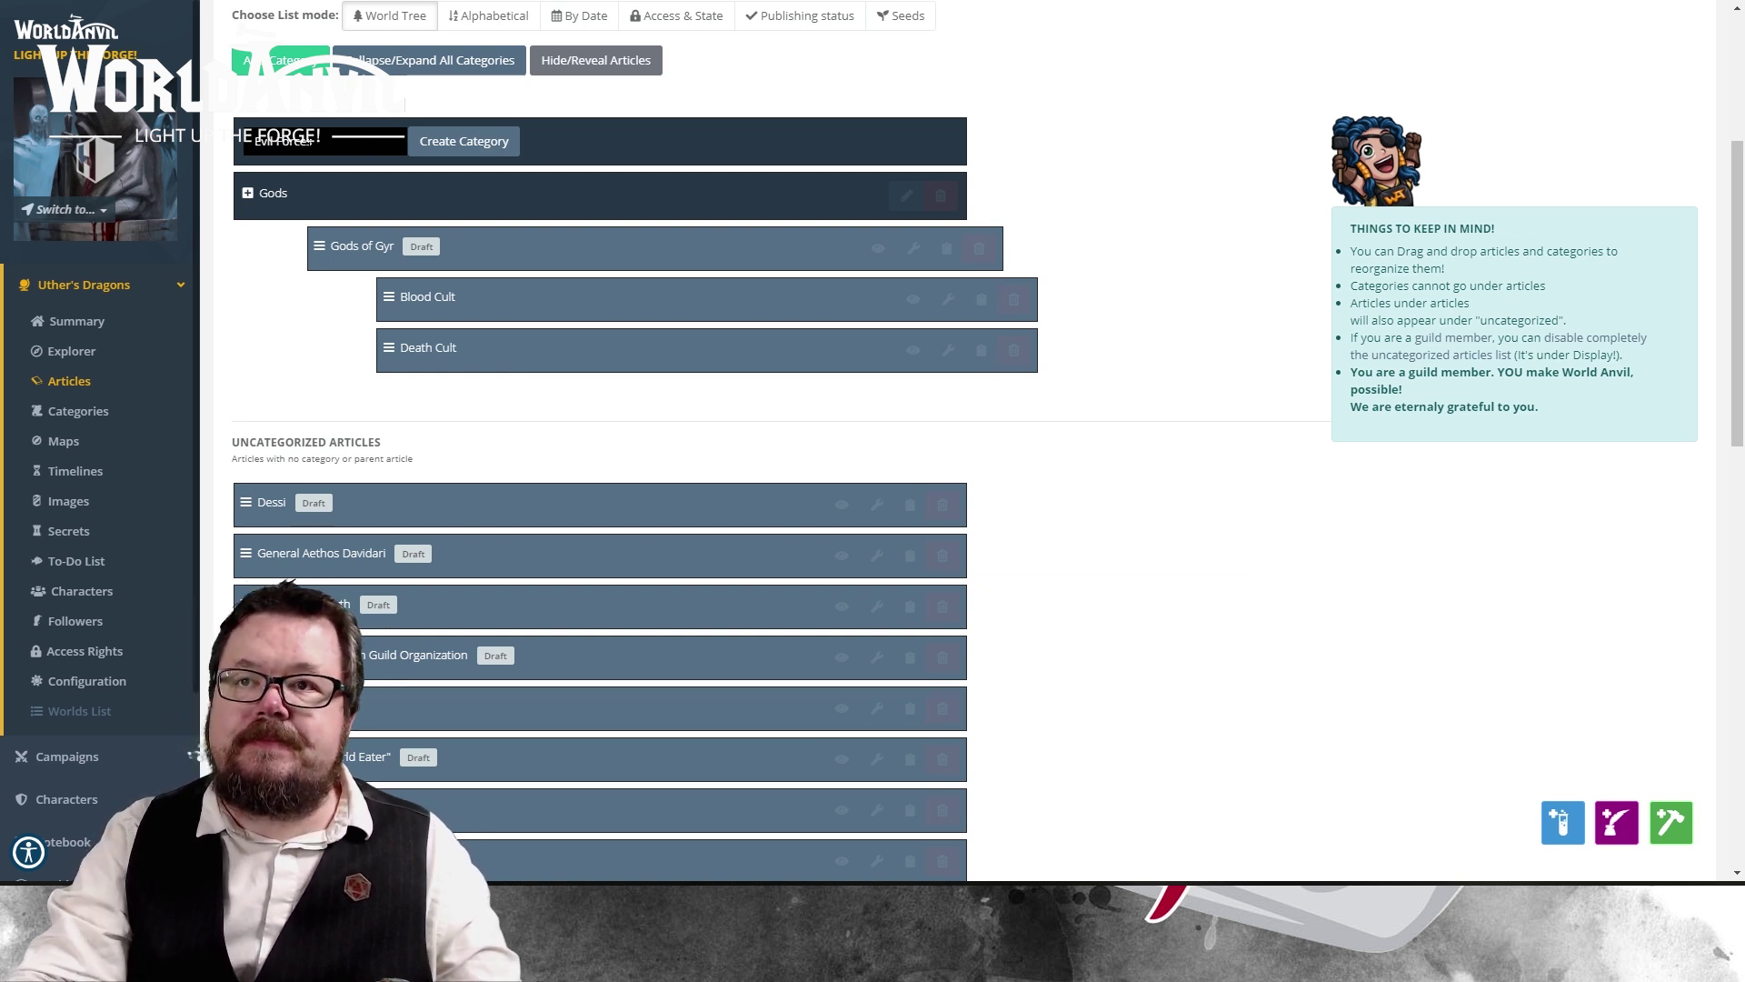
pyautogui.press('Return')
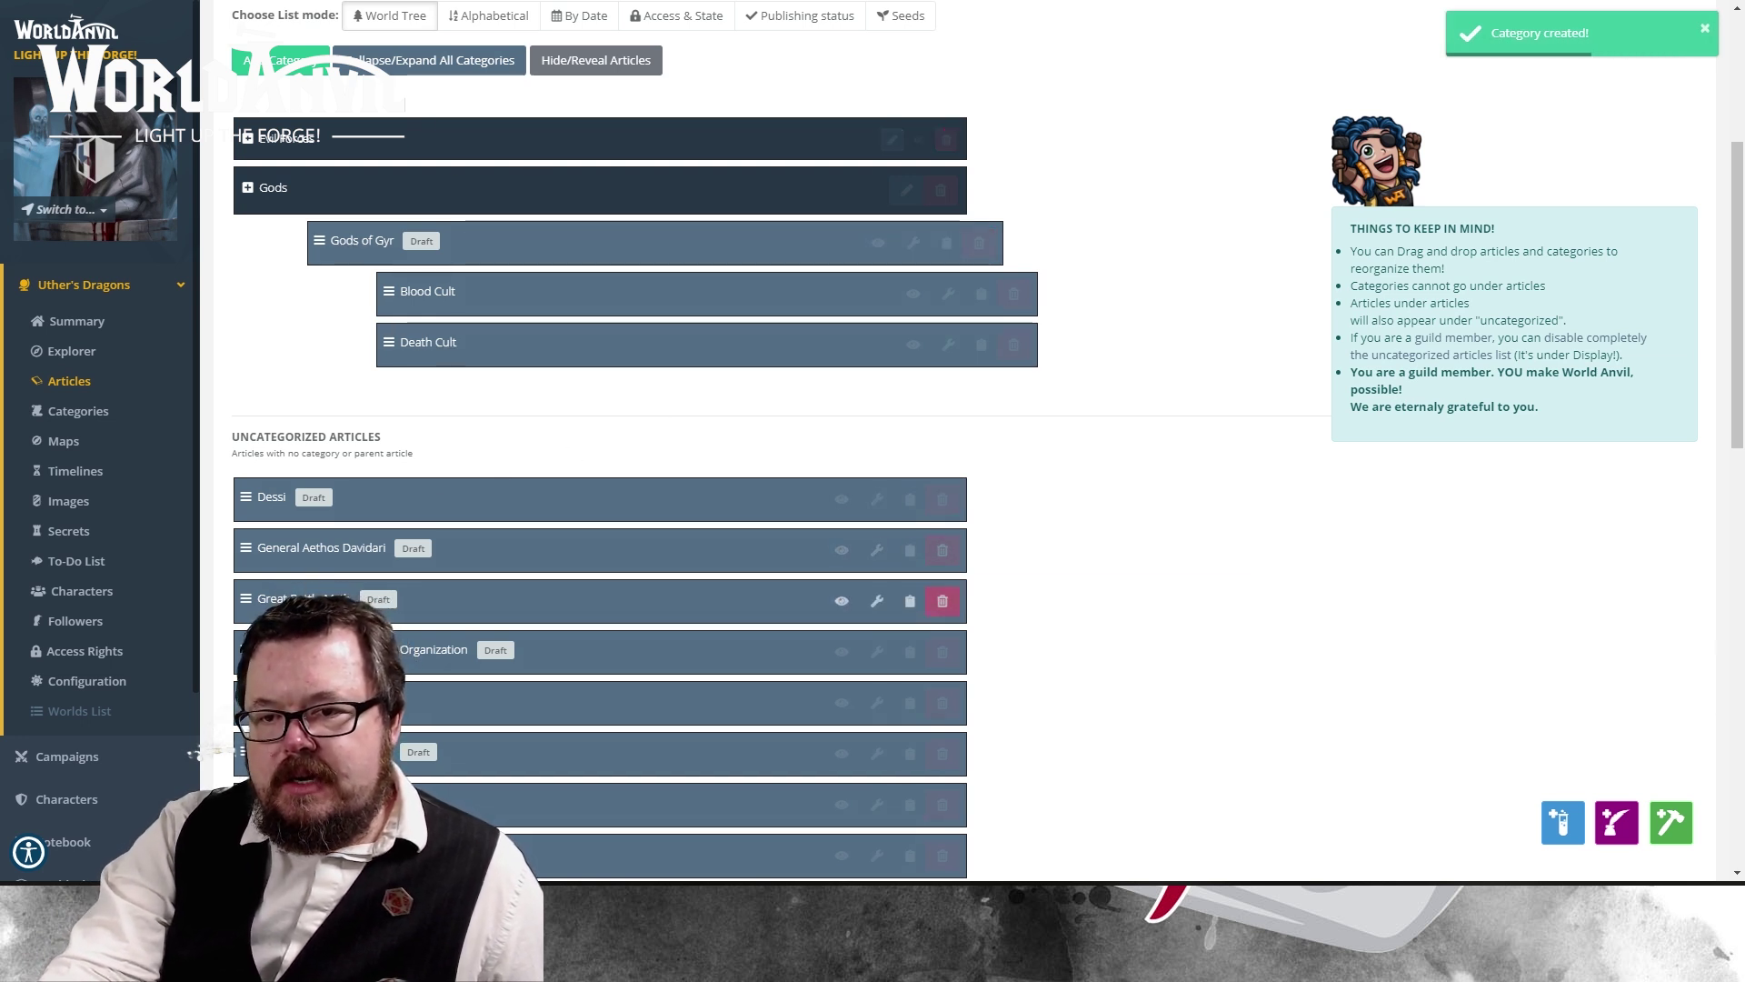
# Step: Move the uncategorized articles Lady Jackar "World Eater" and Slagash into the Evil Forces category
pyautogui.moveTo(244, 753); pyautogui.dragTo(291, 148)
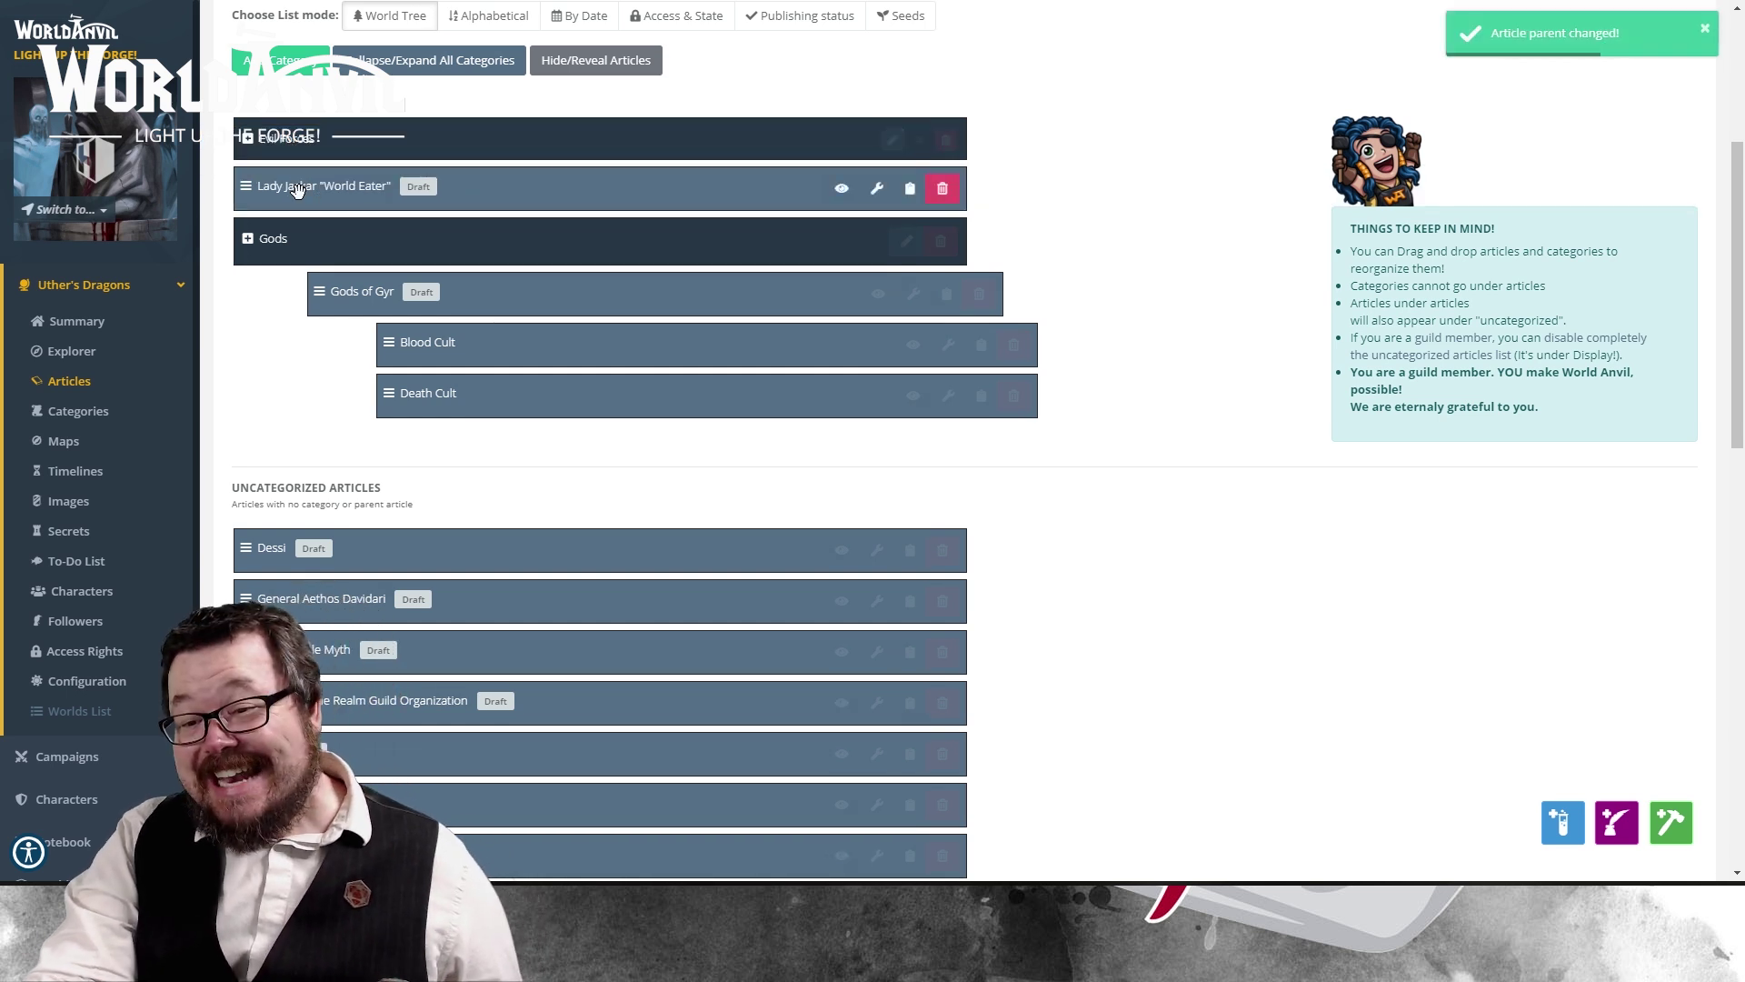
pyautogui.scroll(-2, 460, 714)
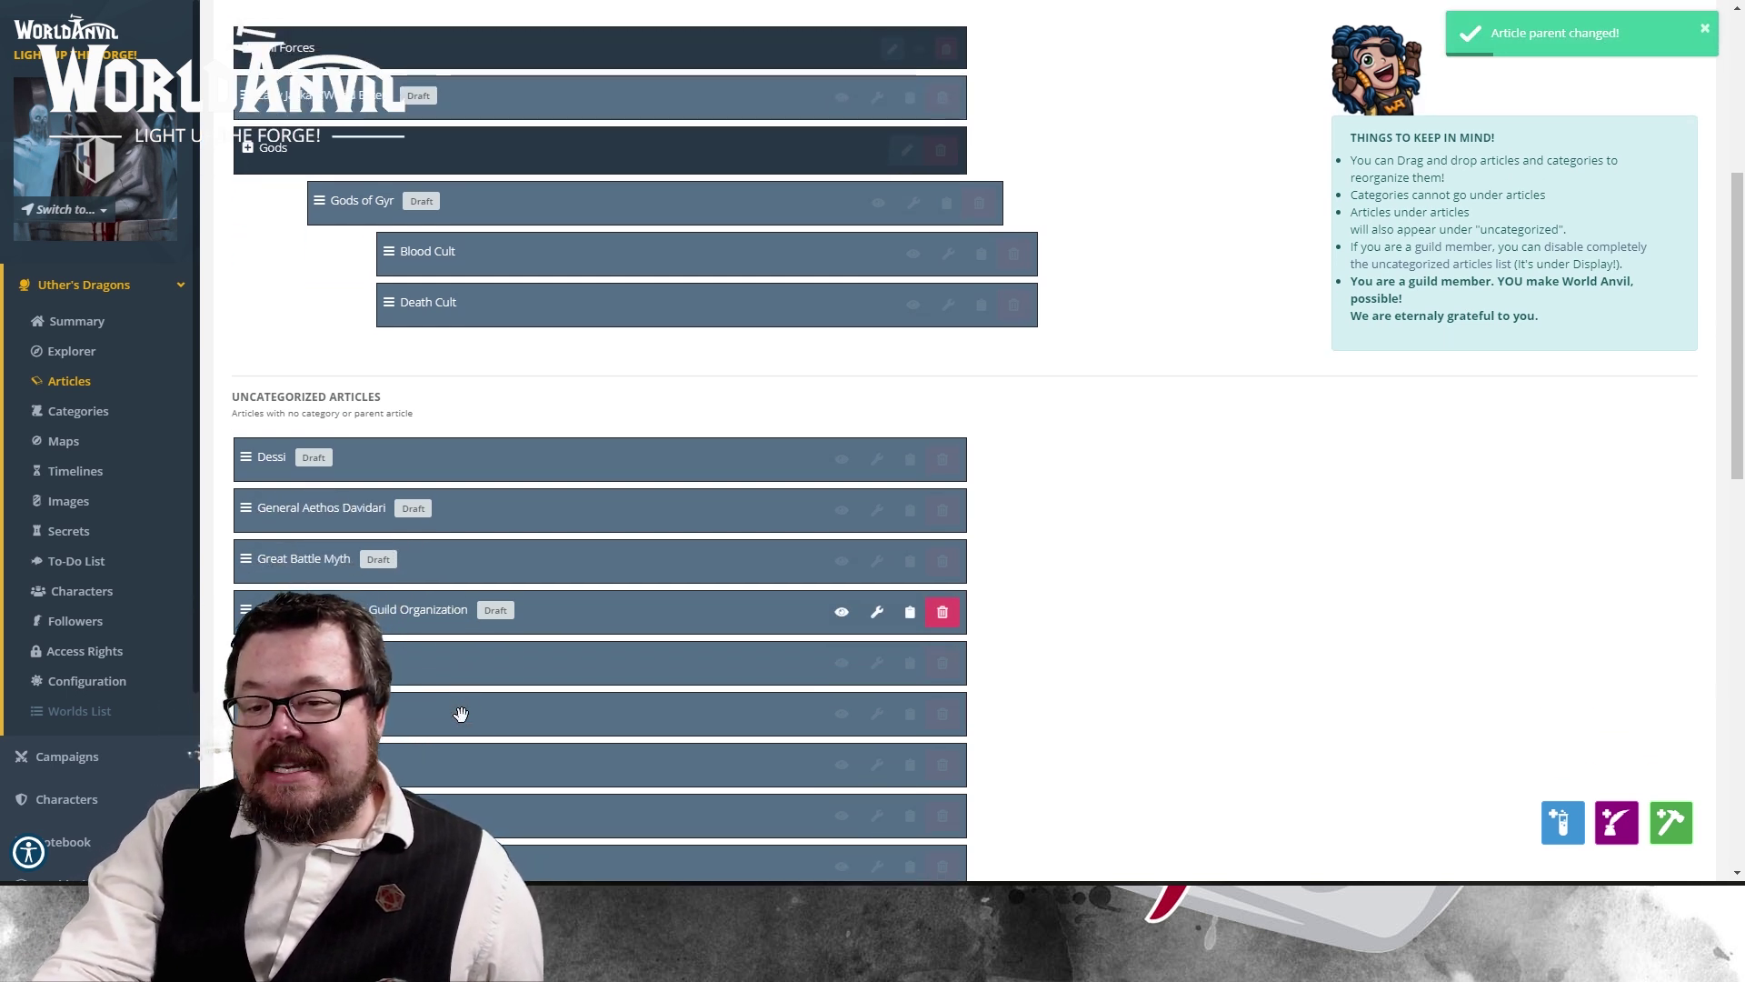
pyautogui.moveTo(416, 732); pyautogui.dragTo(392, 54)
pyautogui.scroll(2, 400, 313)
# Step: Move the uncategorized Life Cult, Logic Cult, Nature Cult, Time Cult and Void Cult articles under Gods of Gyr, alongside Death Cult
pyautogui.scroll(-3, 404, 451)
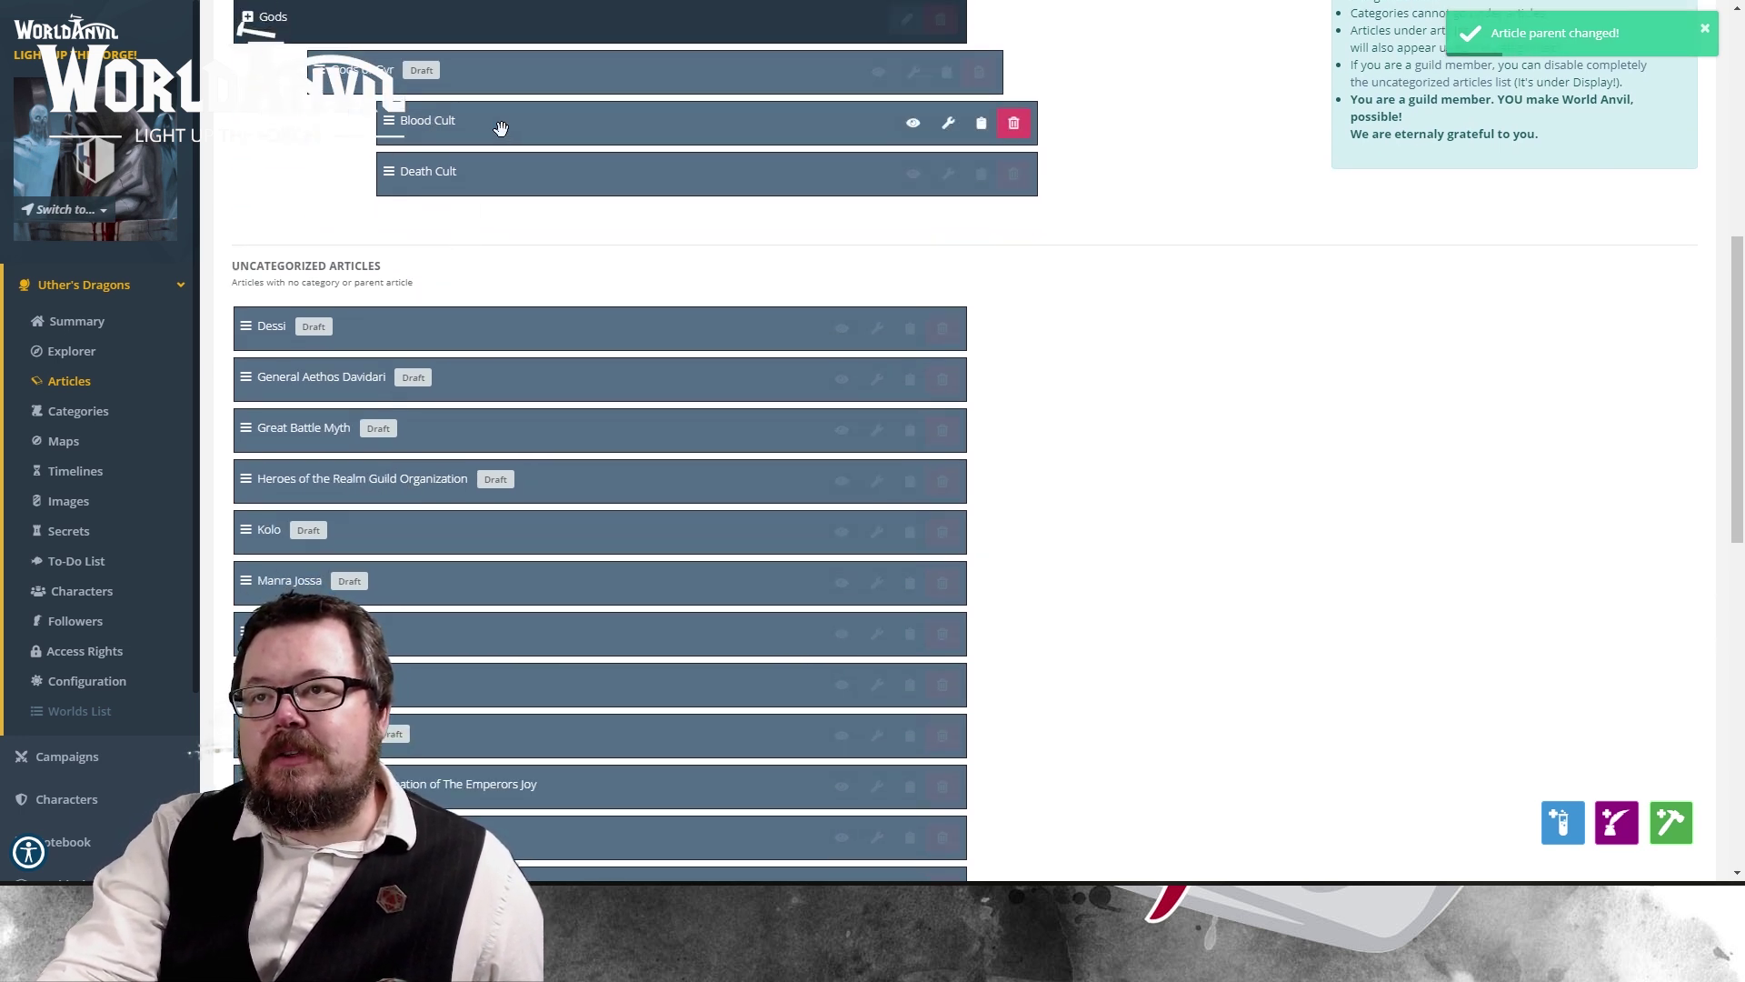
pyautogui.scroll(-2, 384, 509)
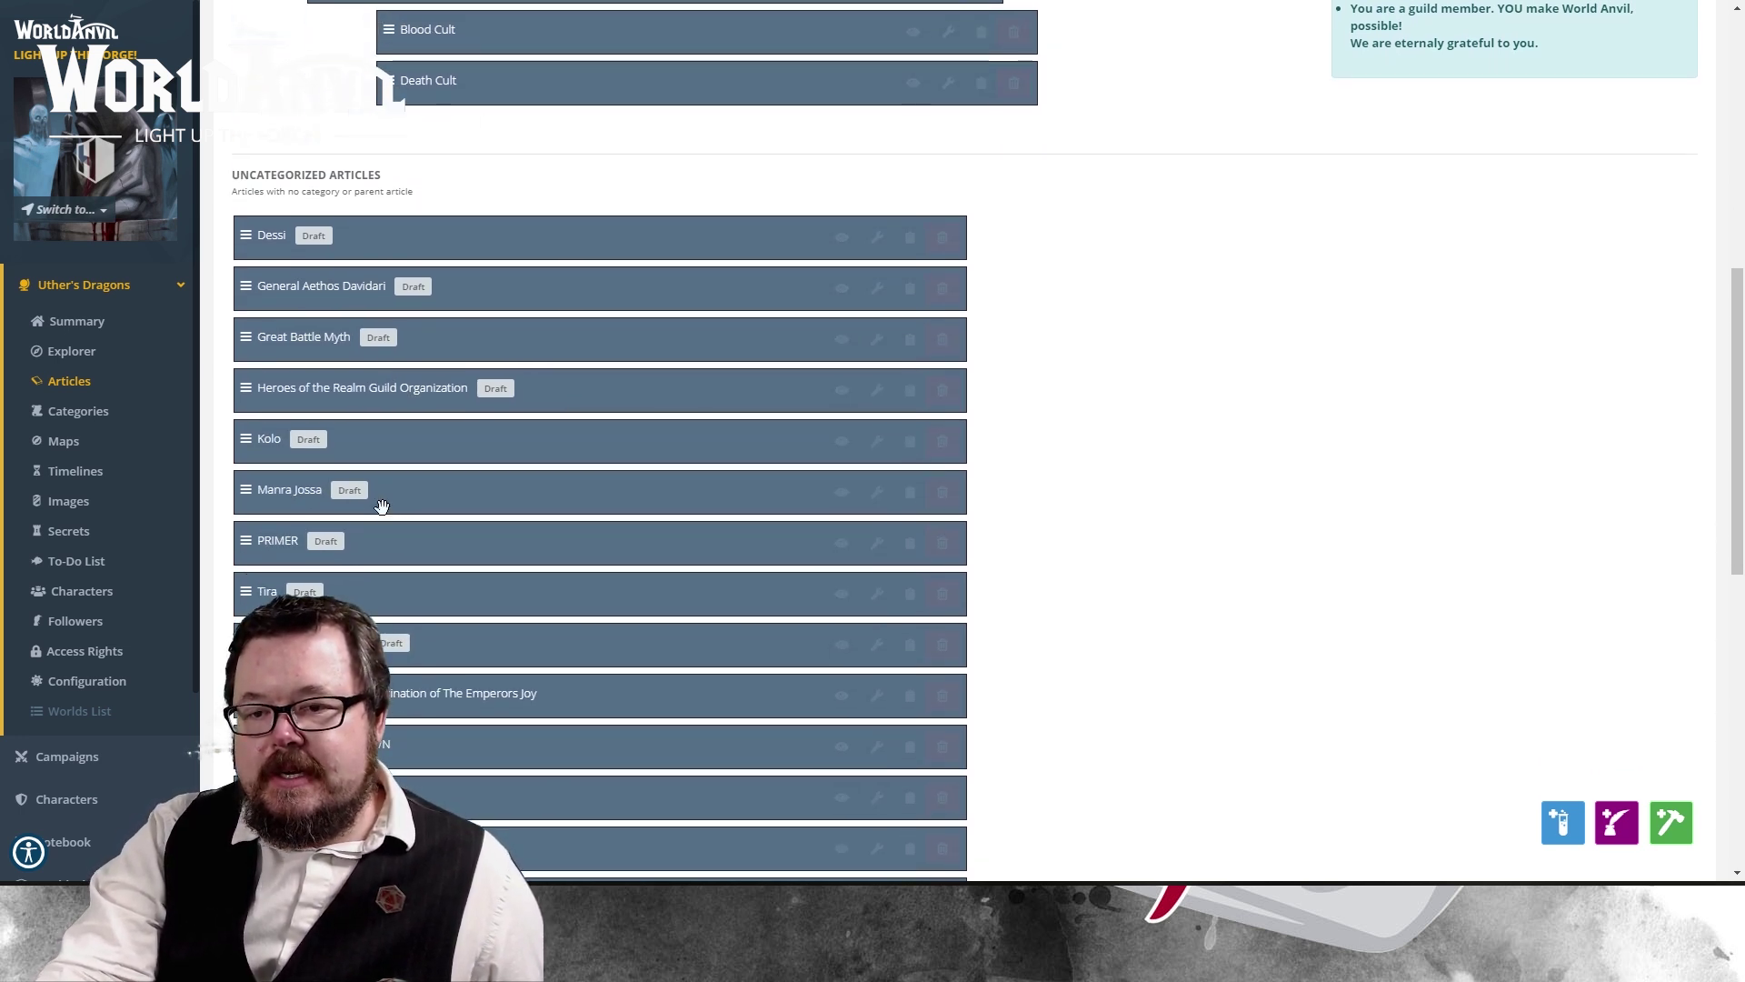
pyautogui.moveTo(499, 808); pyautogui.dragTo(499, 48)
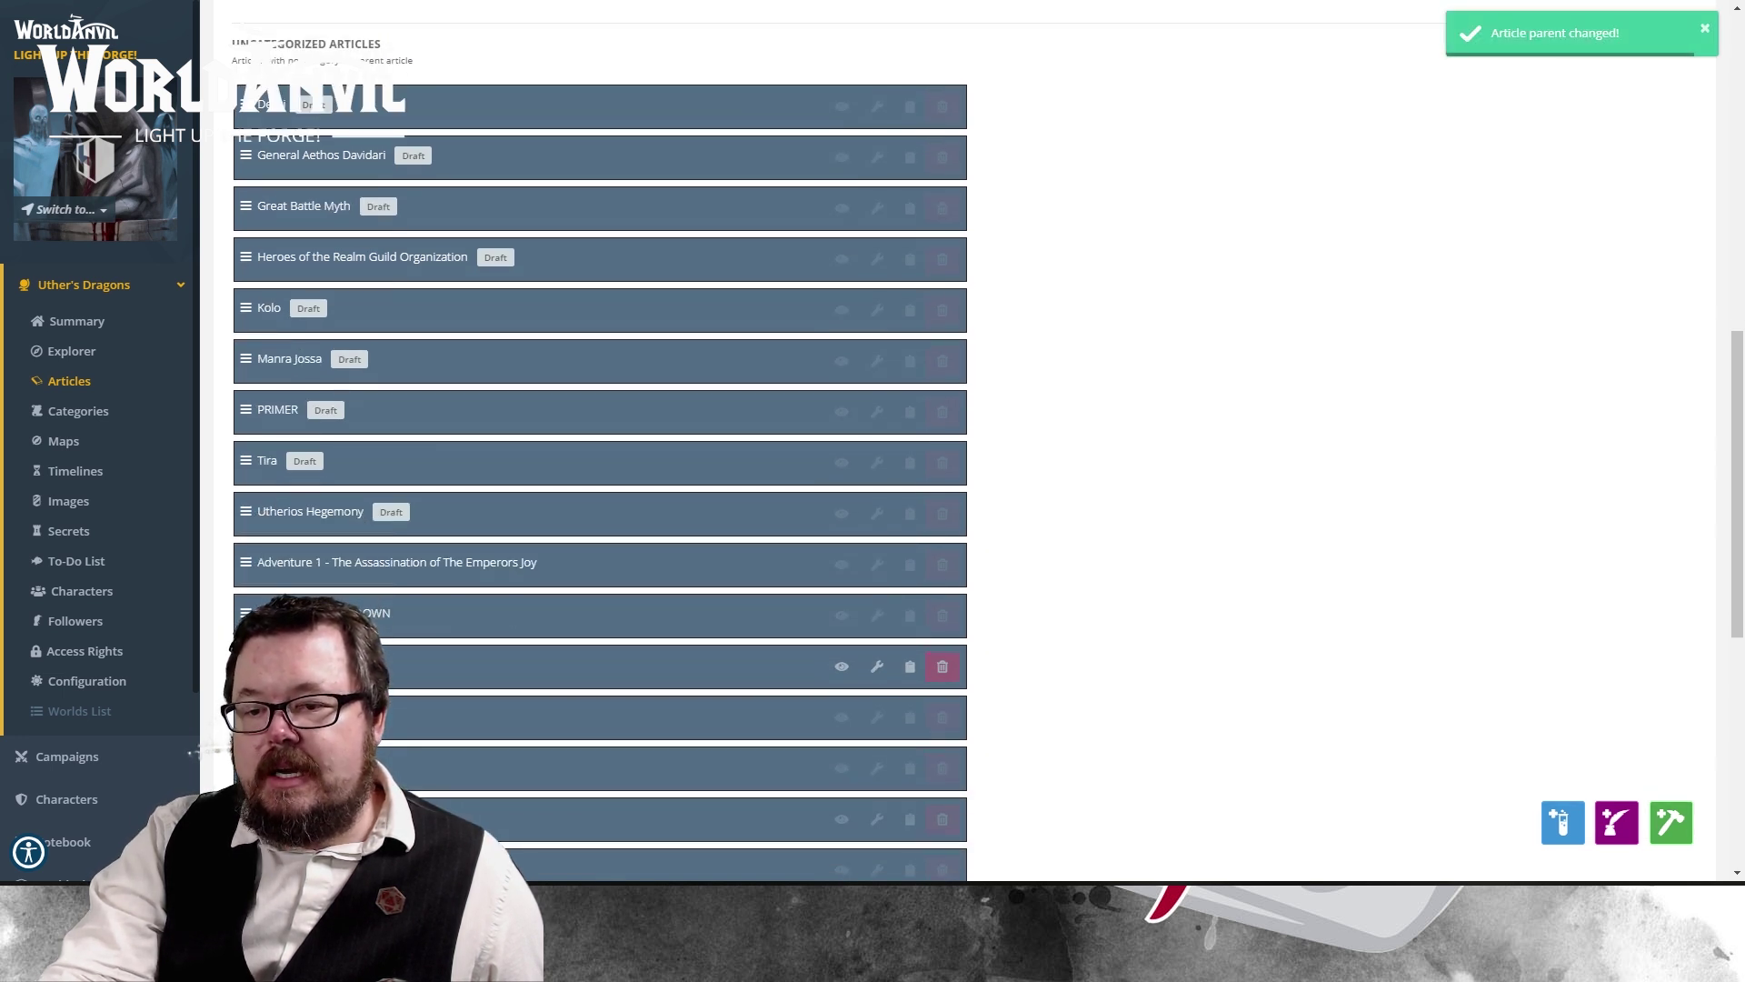
pyautogui.moveTo(499, 768); pyautogui.dragTo(485, 277)
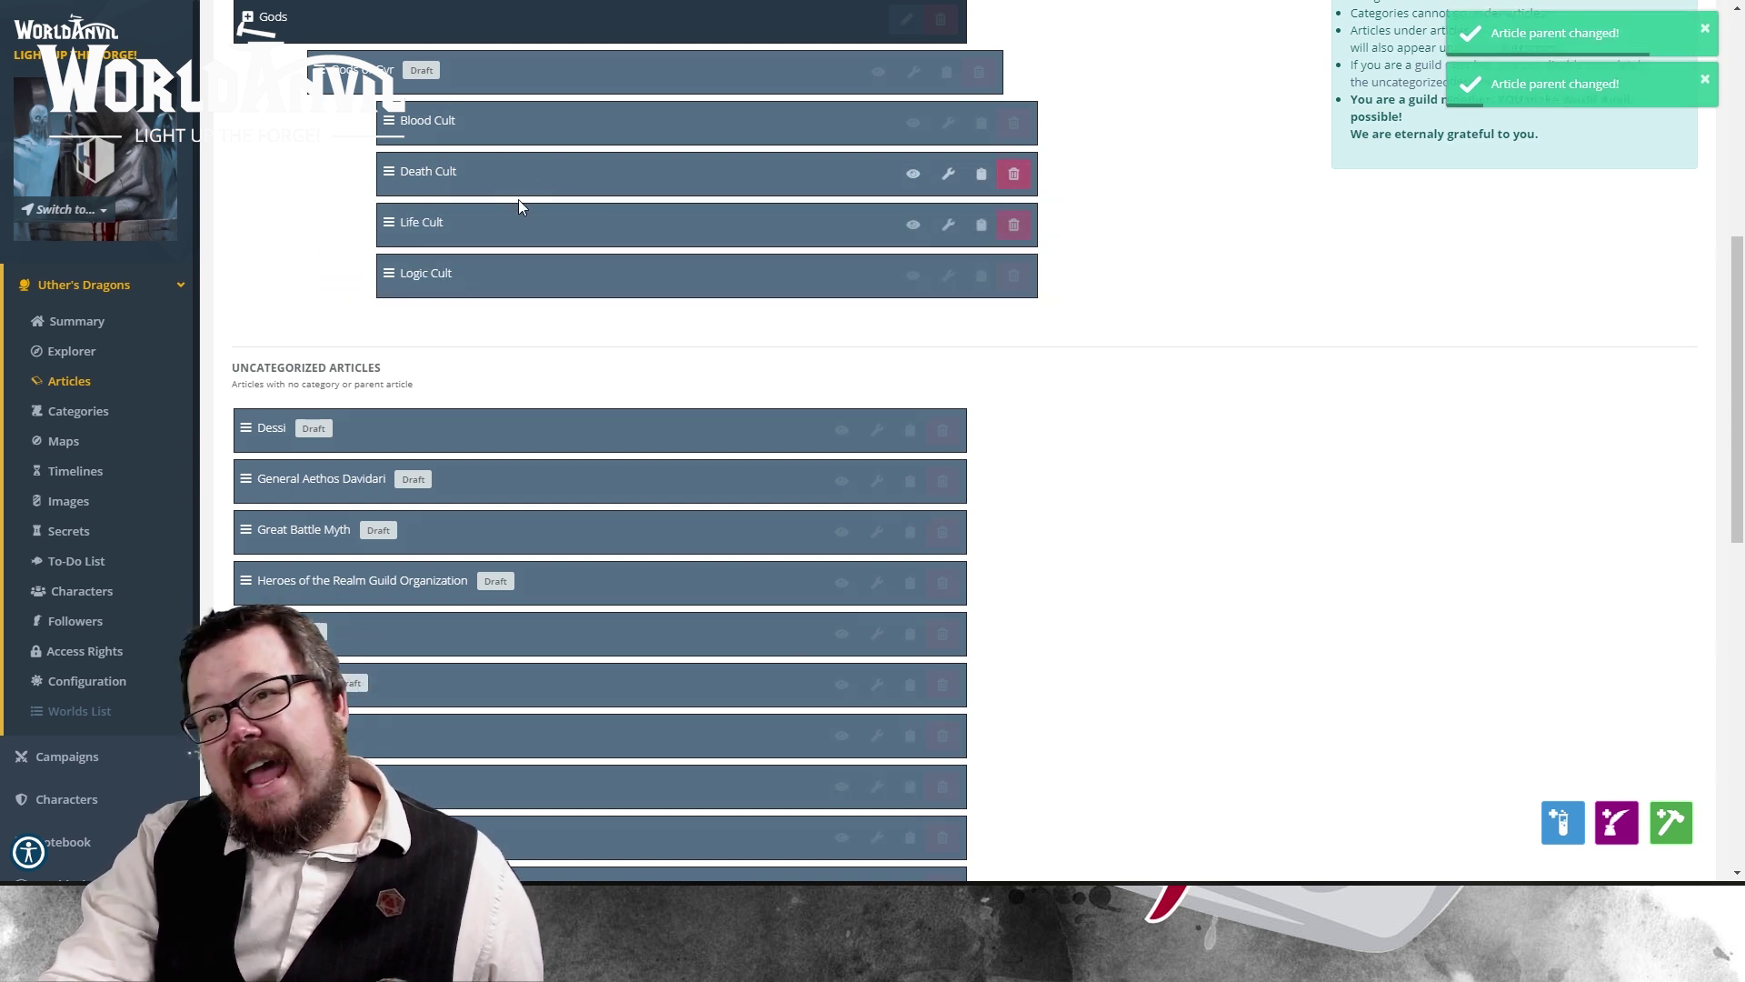
pyautogui.scroll(-3, 681, 467)
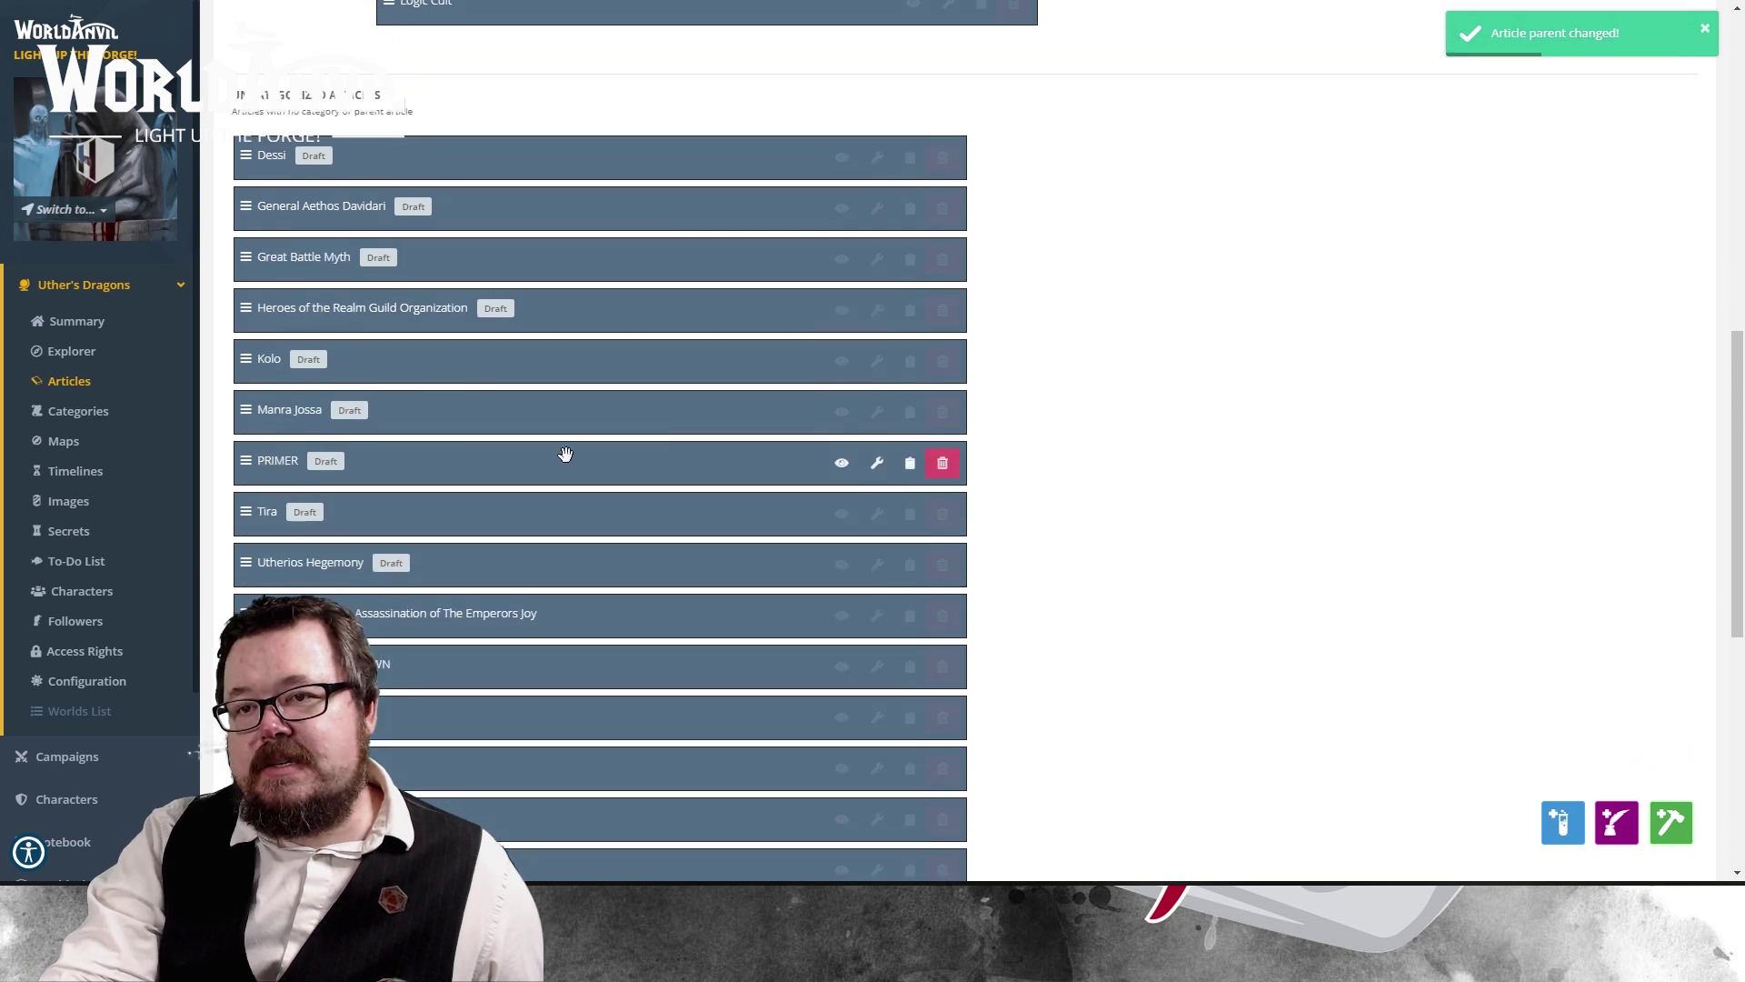
pyautogui.moveTo(382, 803); pyautogui.dragTo(505, 50)
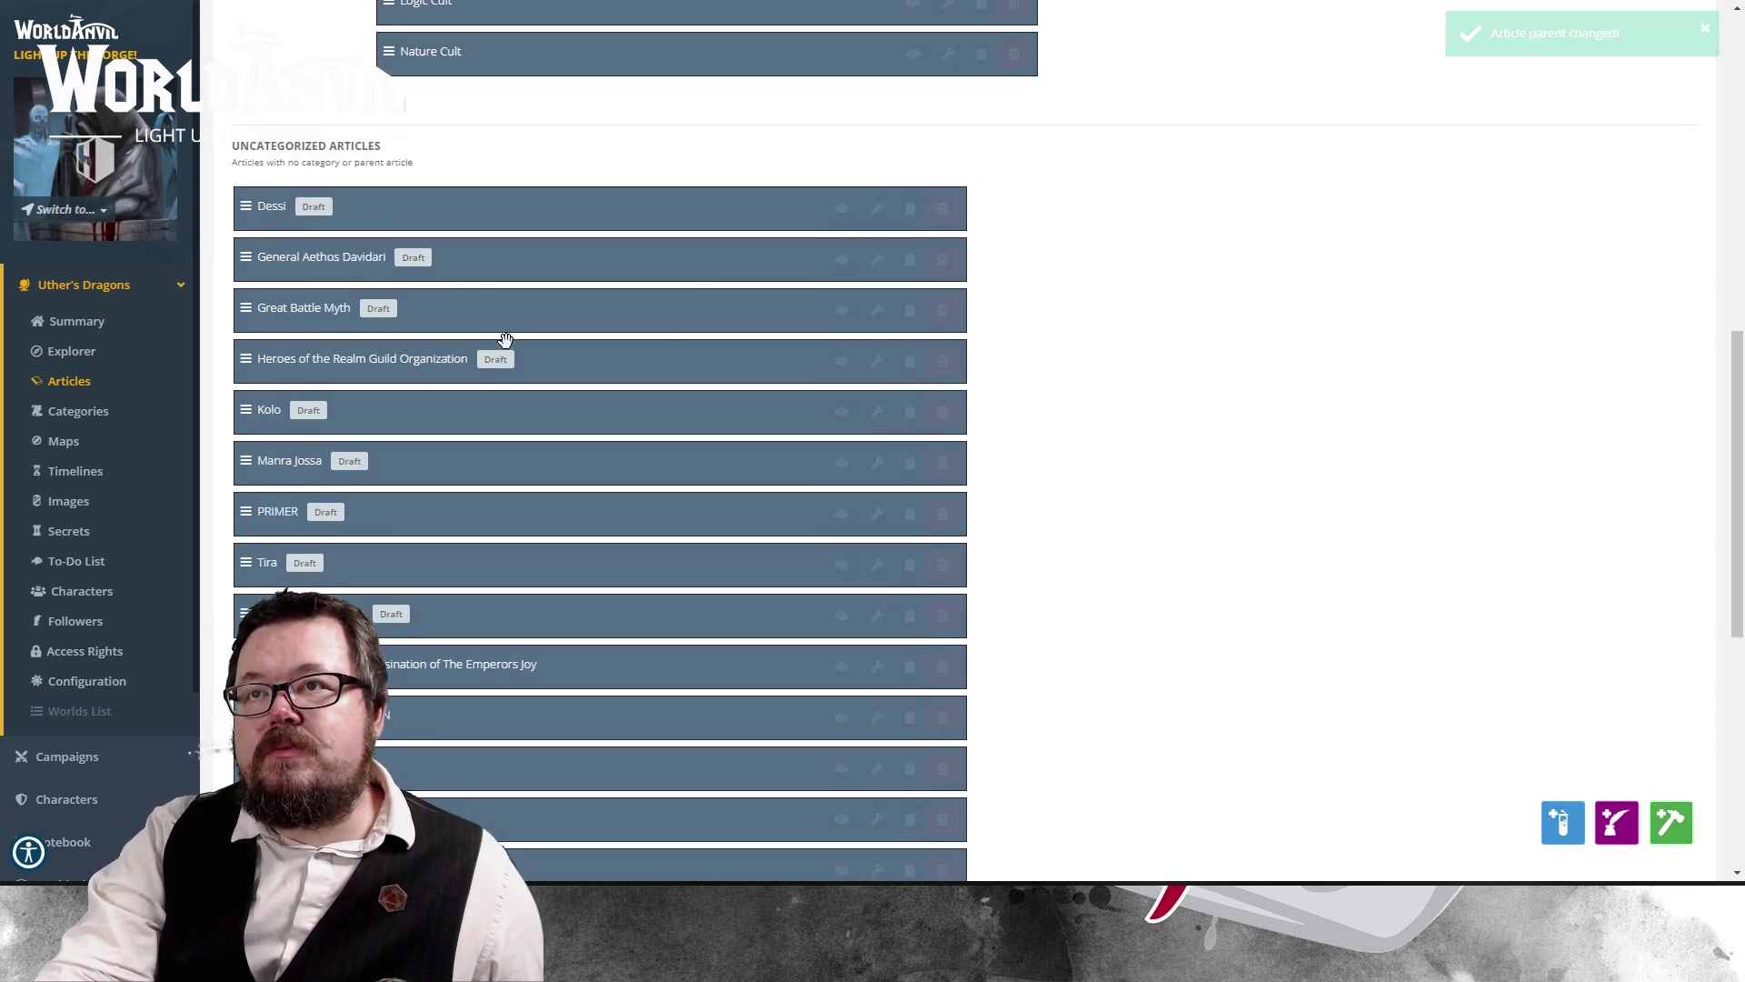
pyautogui.scroll(-1, 417, 629)
pyautogui.scroll(1, 399, 700)
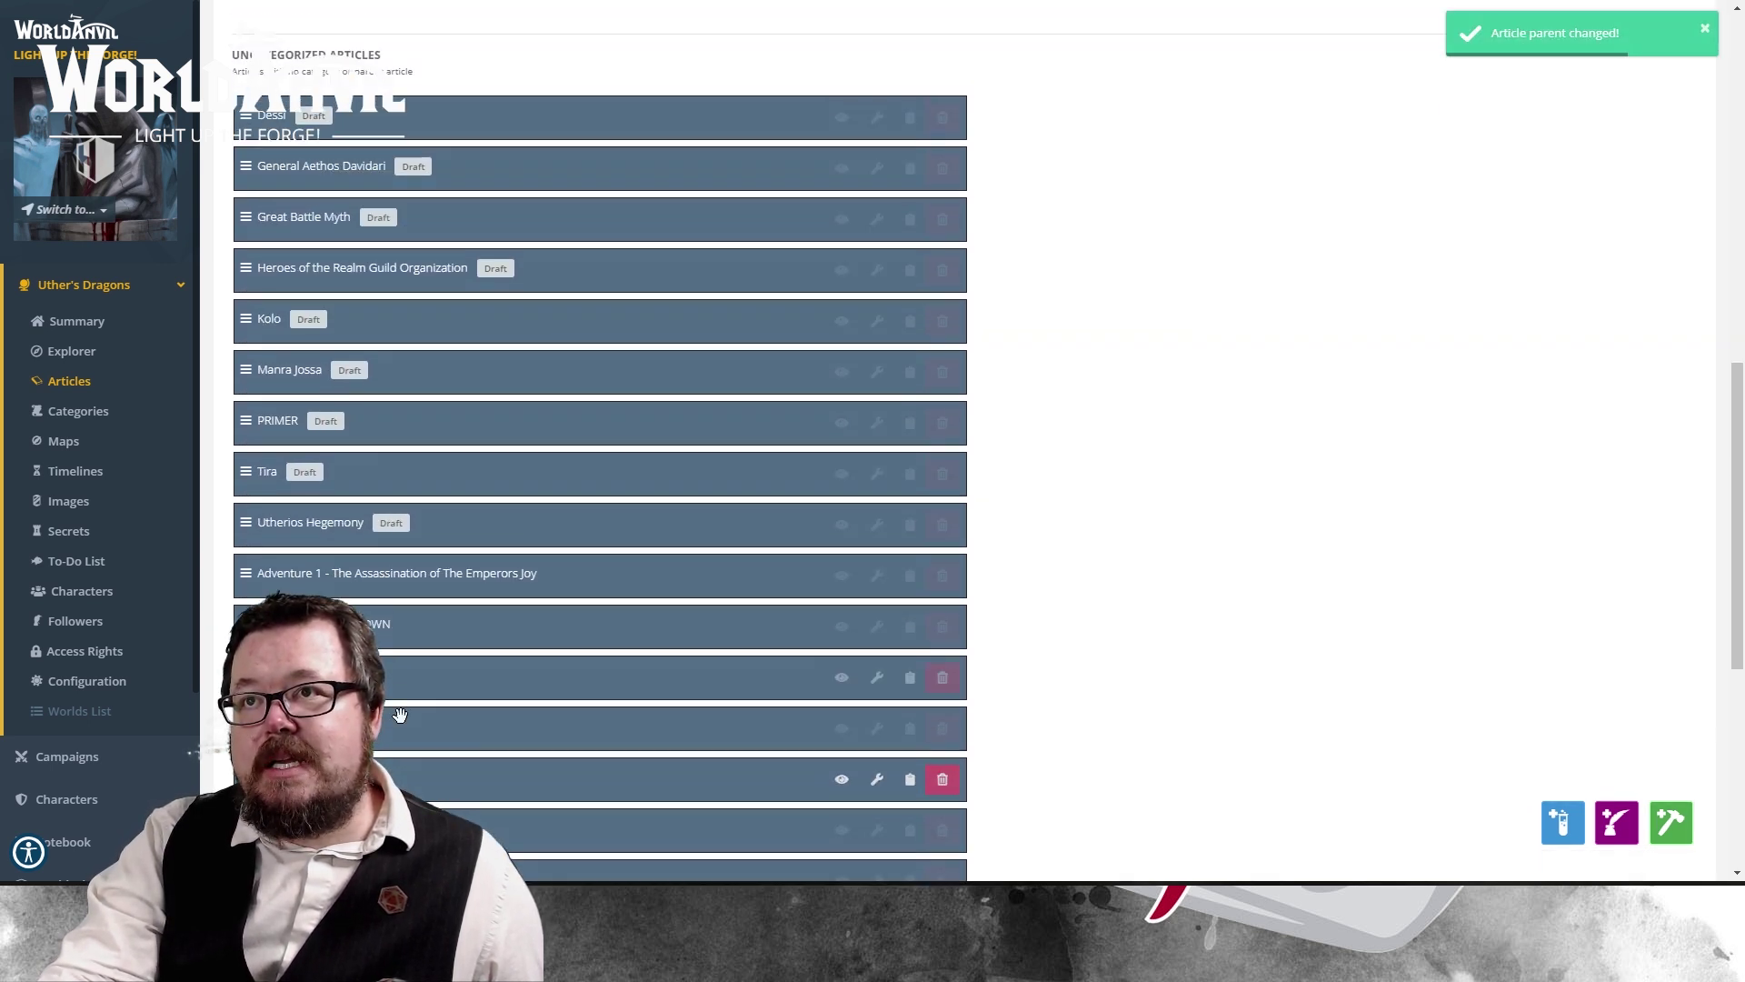
pyautogui.moveTo(436, 791); pyautogui.dragTo(531, 46)
pyautogui.scroll(2, 518, 272)
pyautogui.scroll(-5, 469, 351)
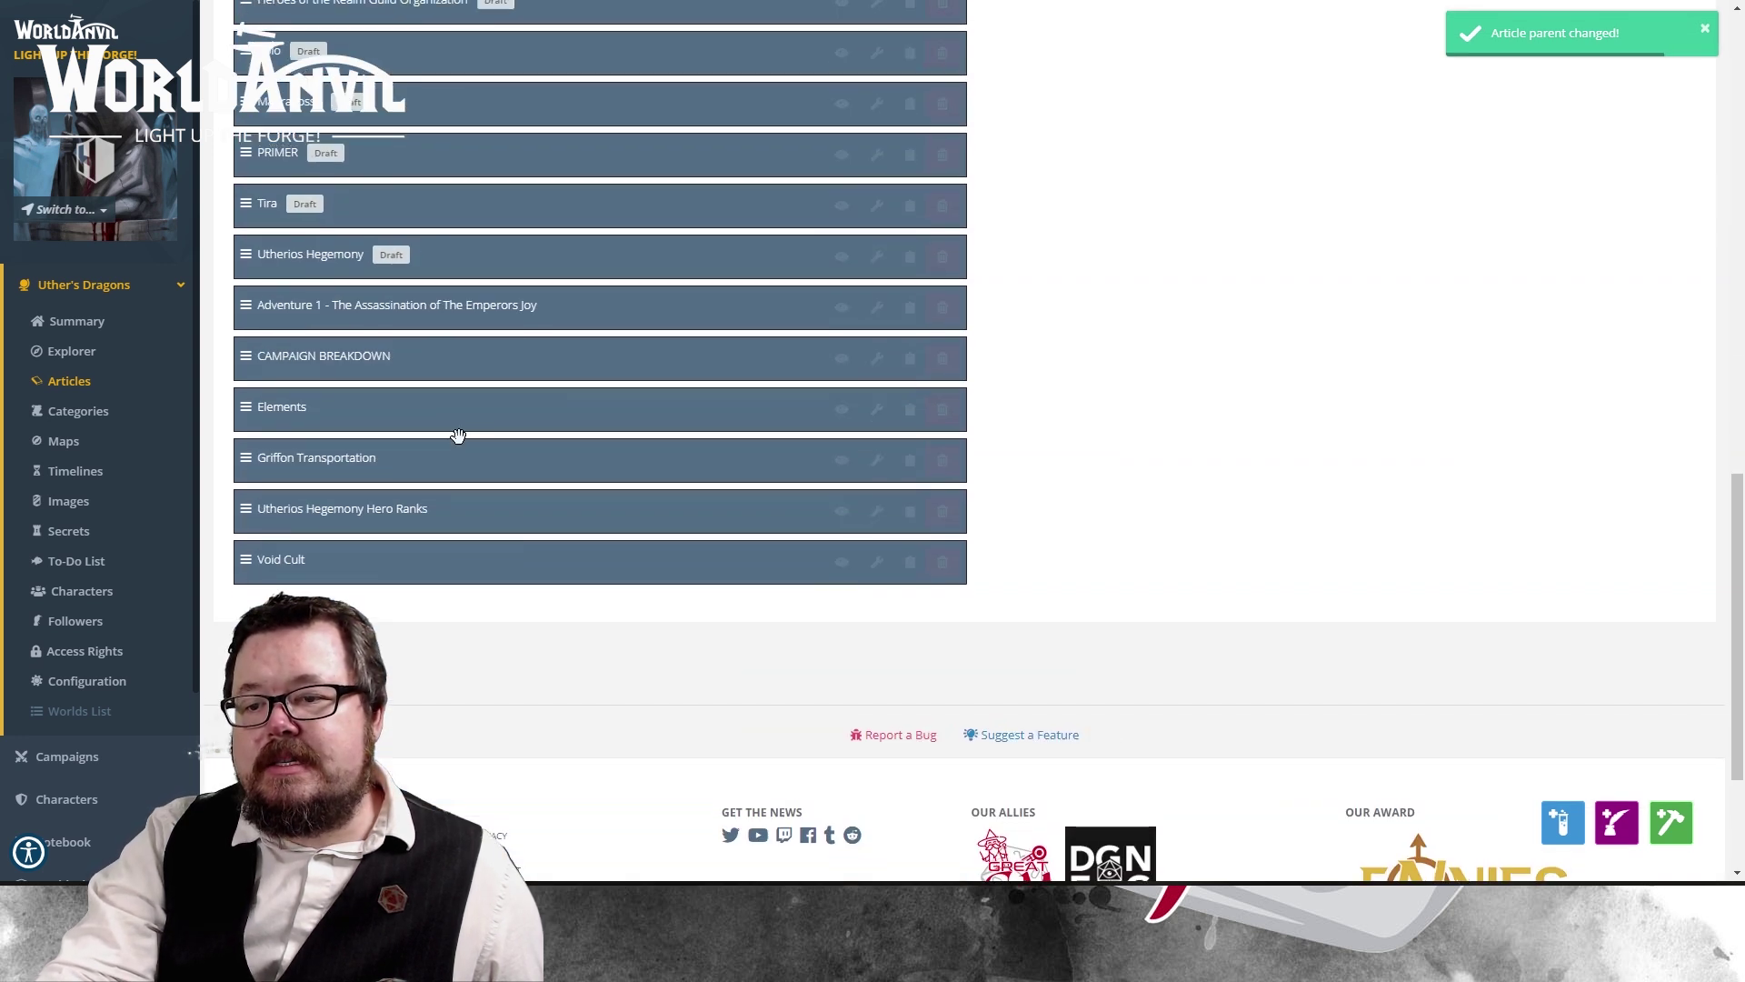
pyautogui.moveTo(385, 549); pyautogui.dragTo(496, 113)
pyautogui.scroll(-1, 373, 499)
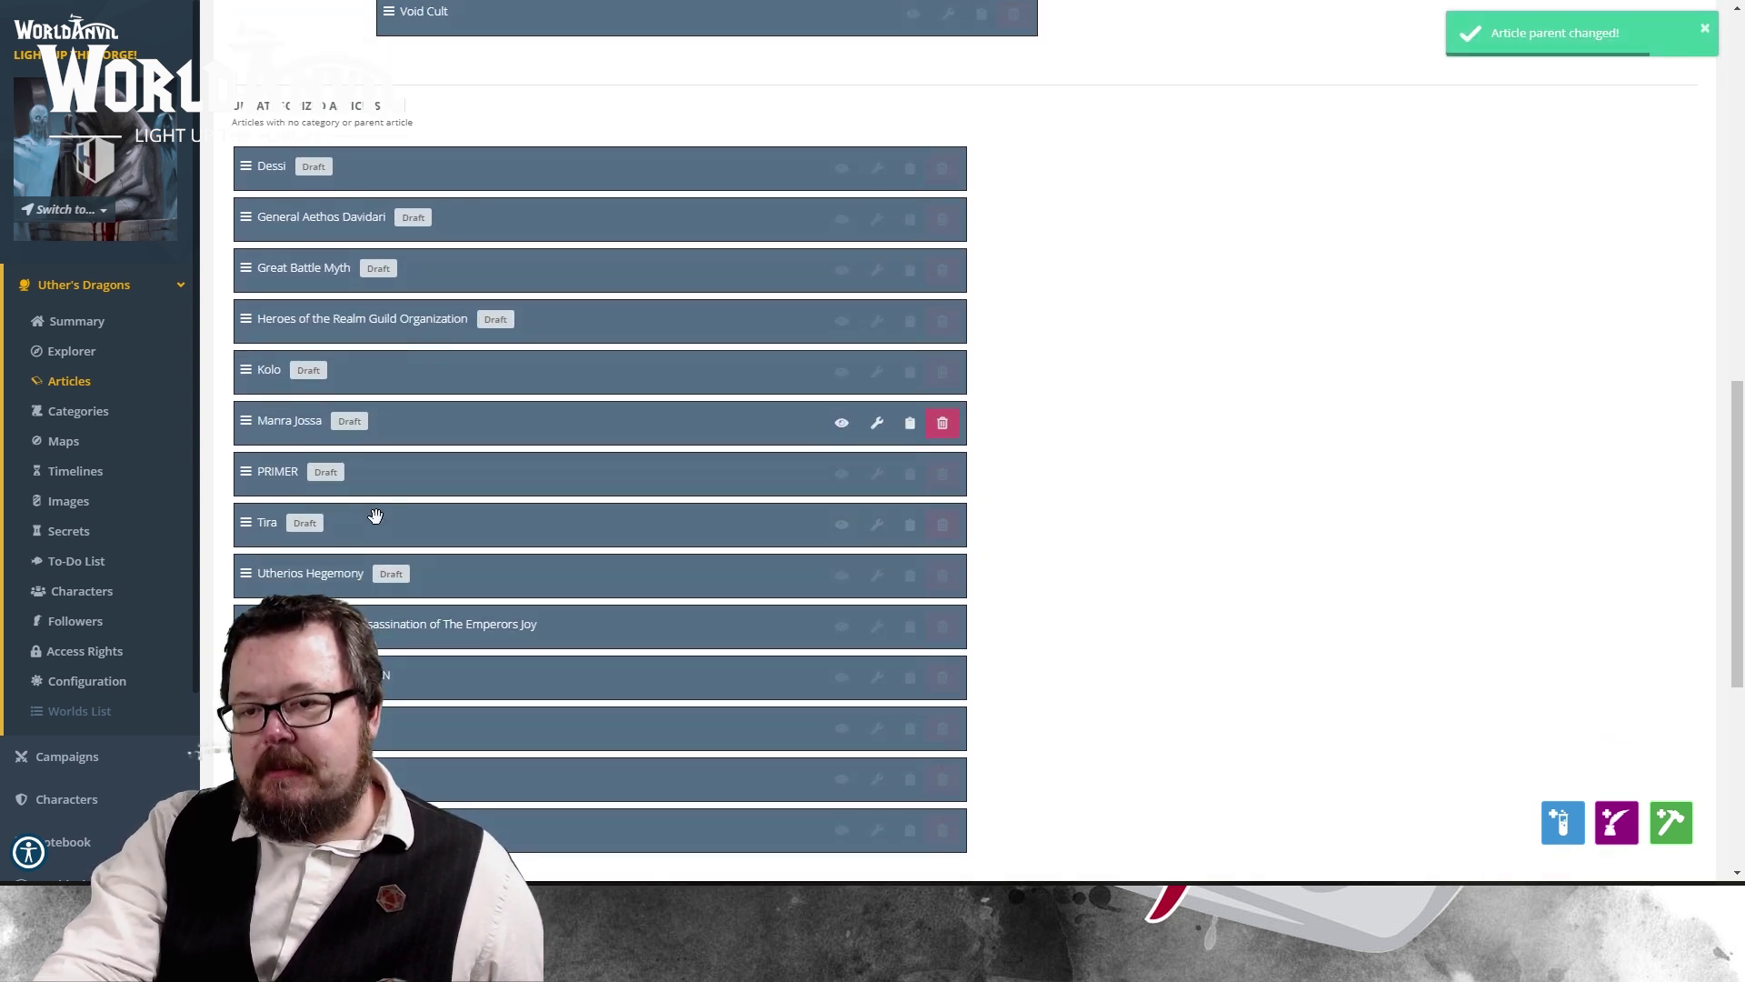
# Step: Create a new article category named Adventures
pyautogui.scroll(8, 464, 527)
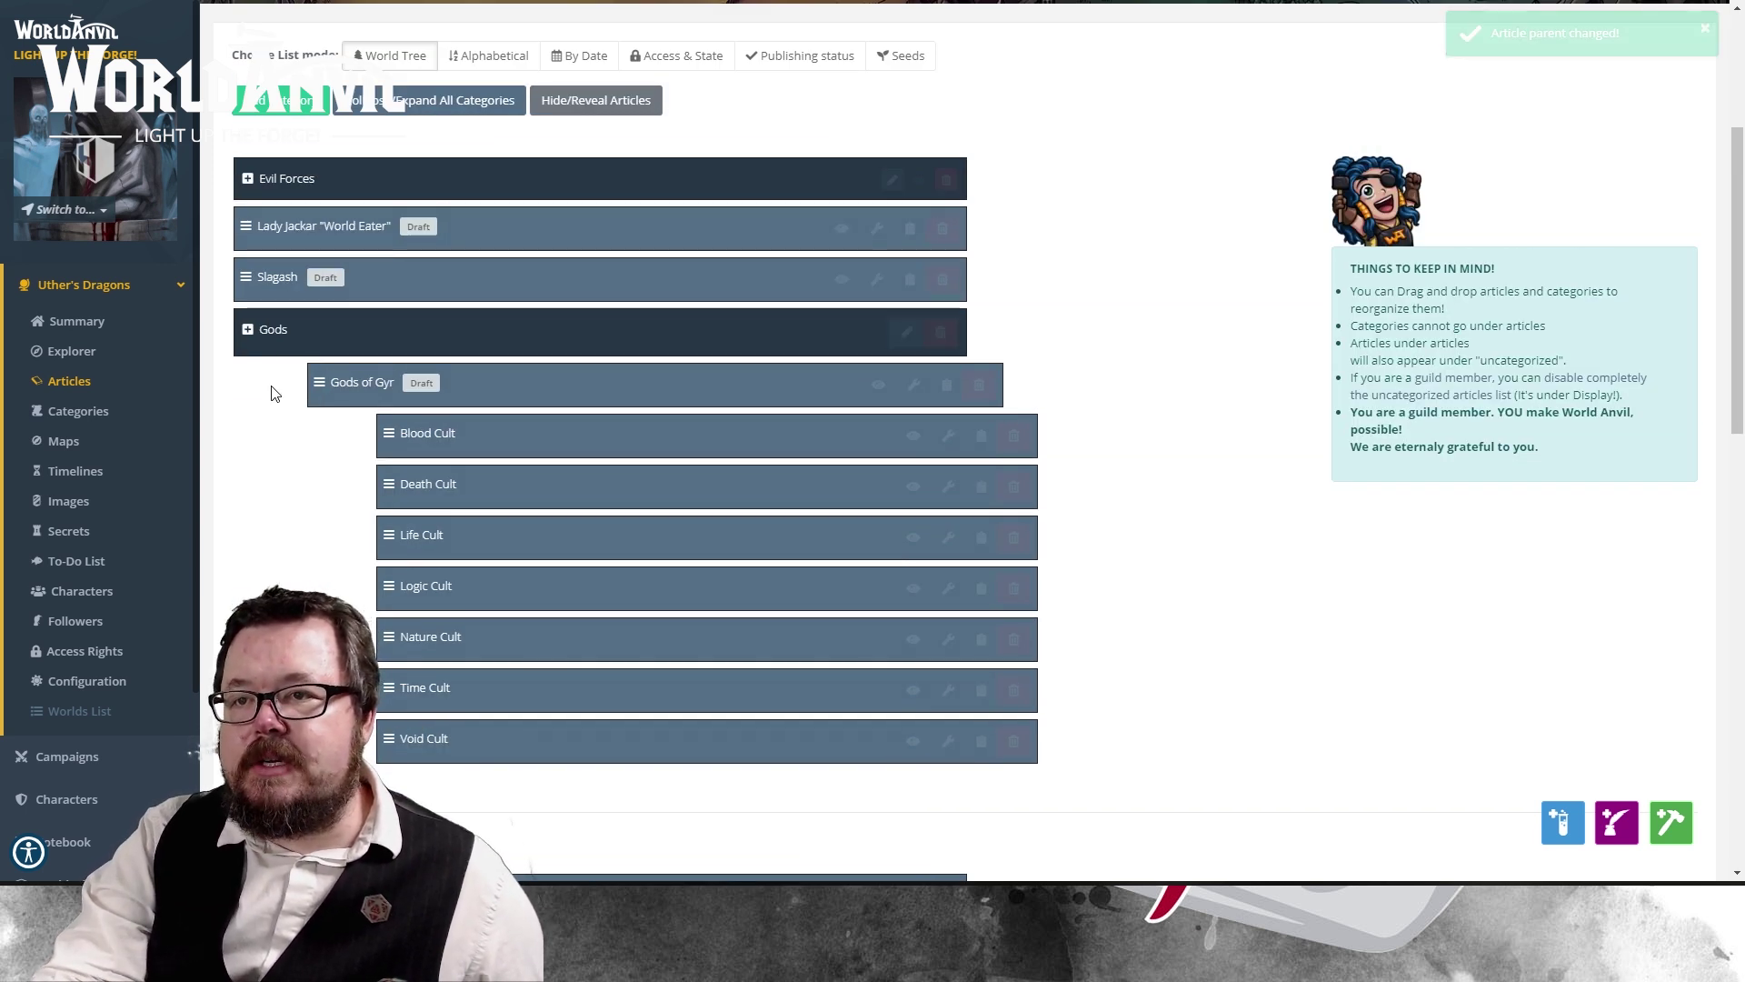
pyautogui.click(293, 107)
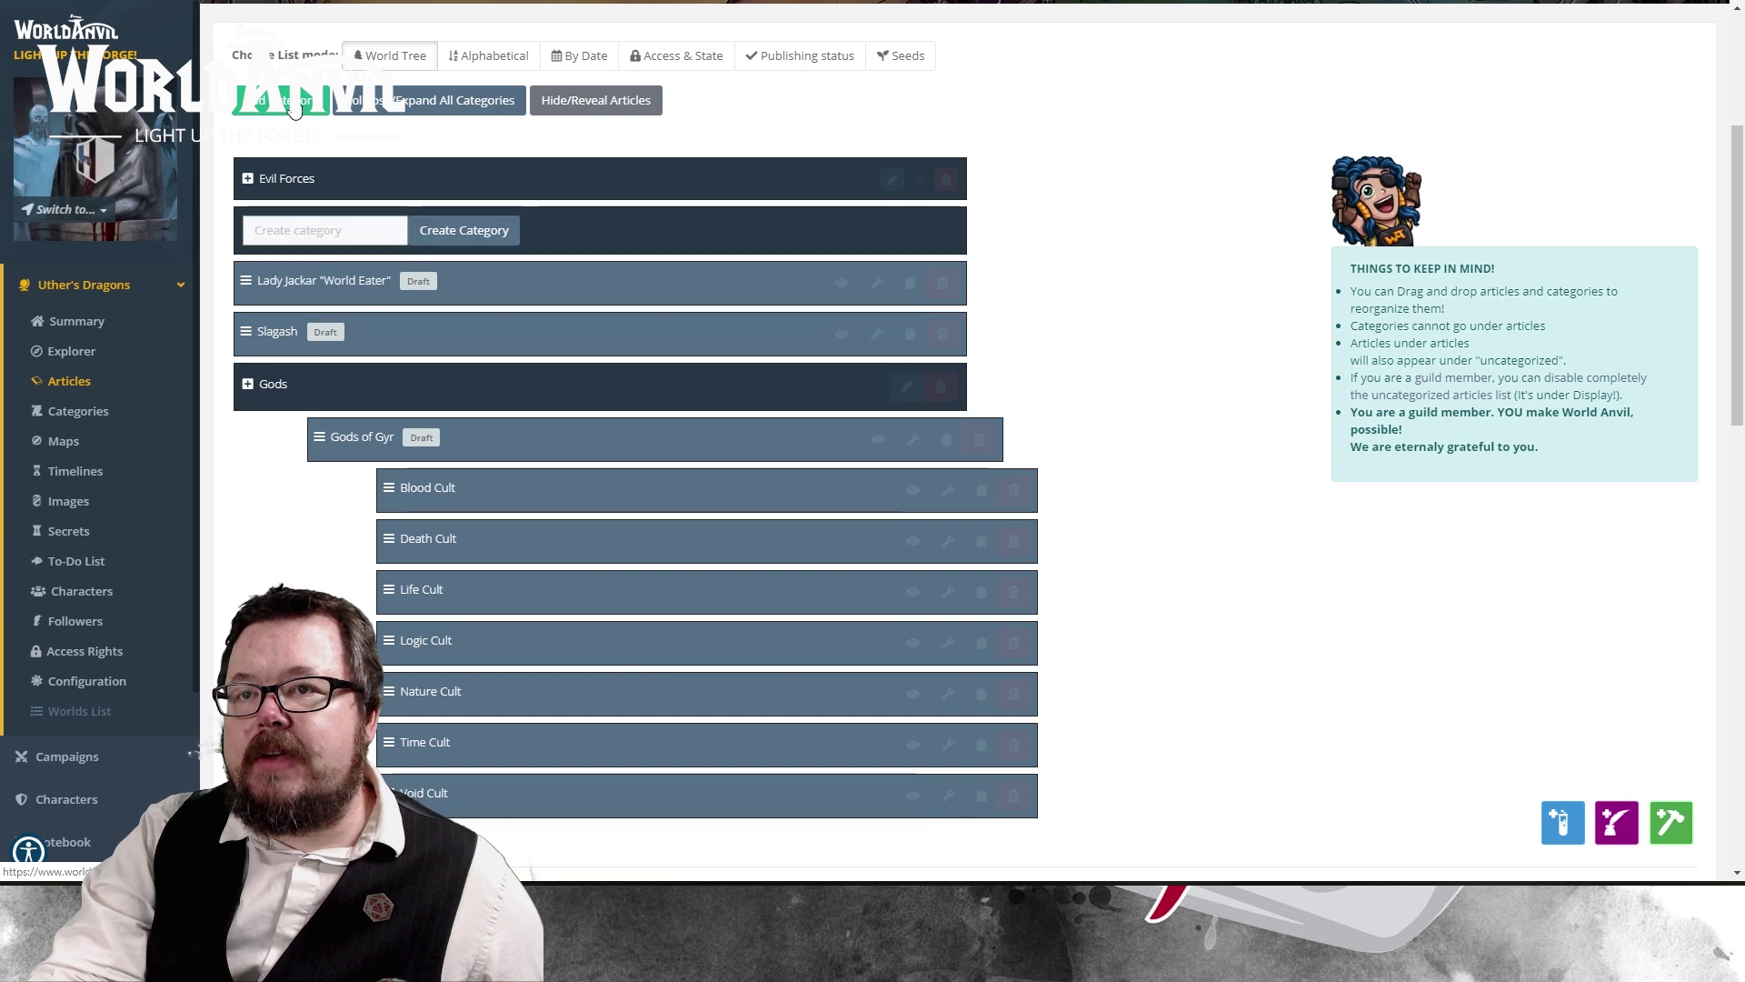
pyautogui.click(271, 233)
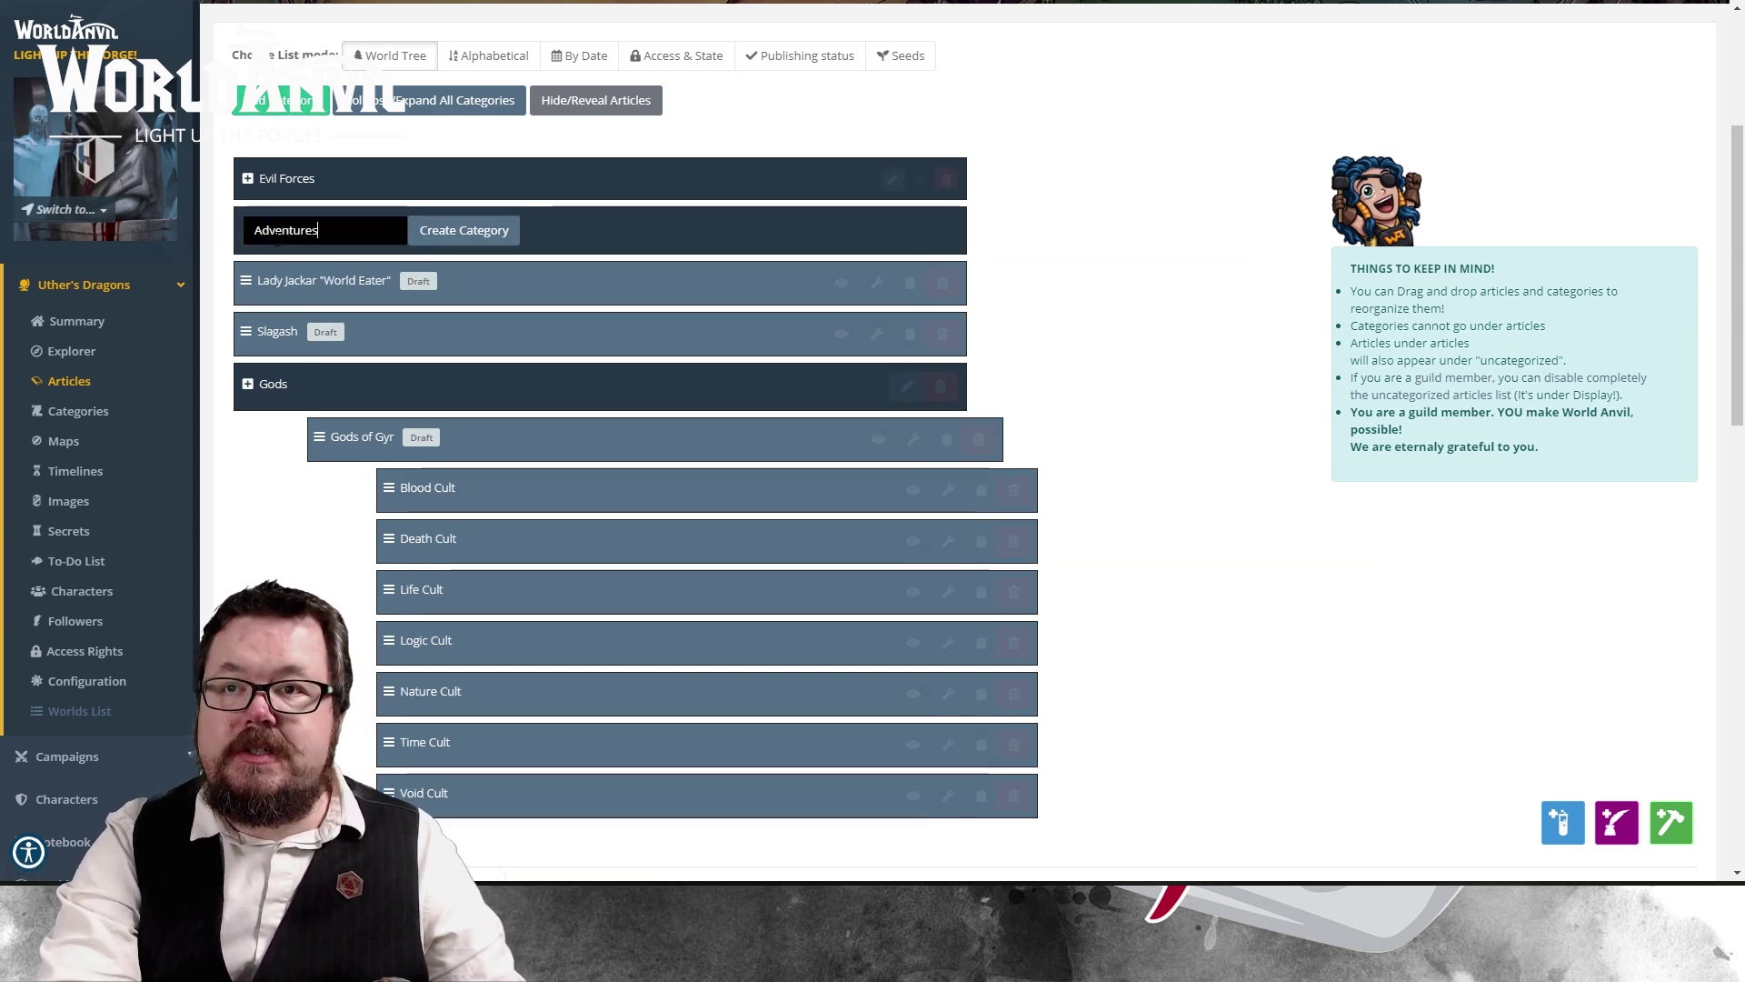
pyautogui.scroll(3, 479, 425)
pyautogui.click(473, 420)
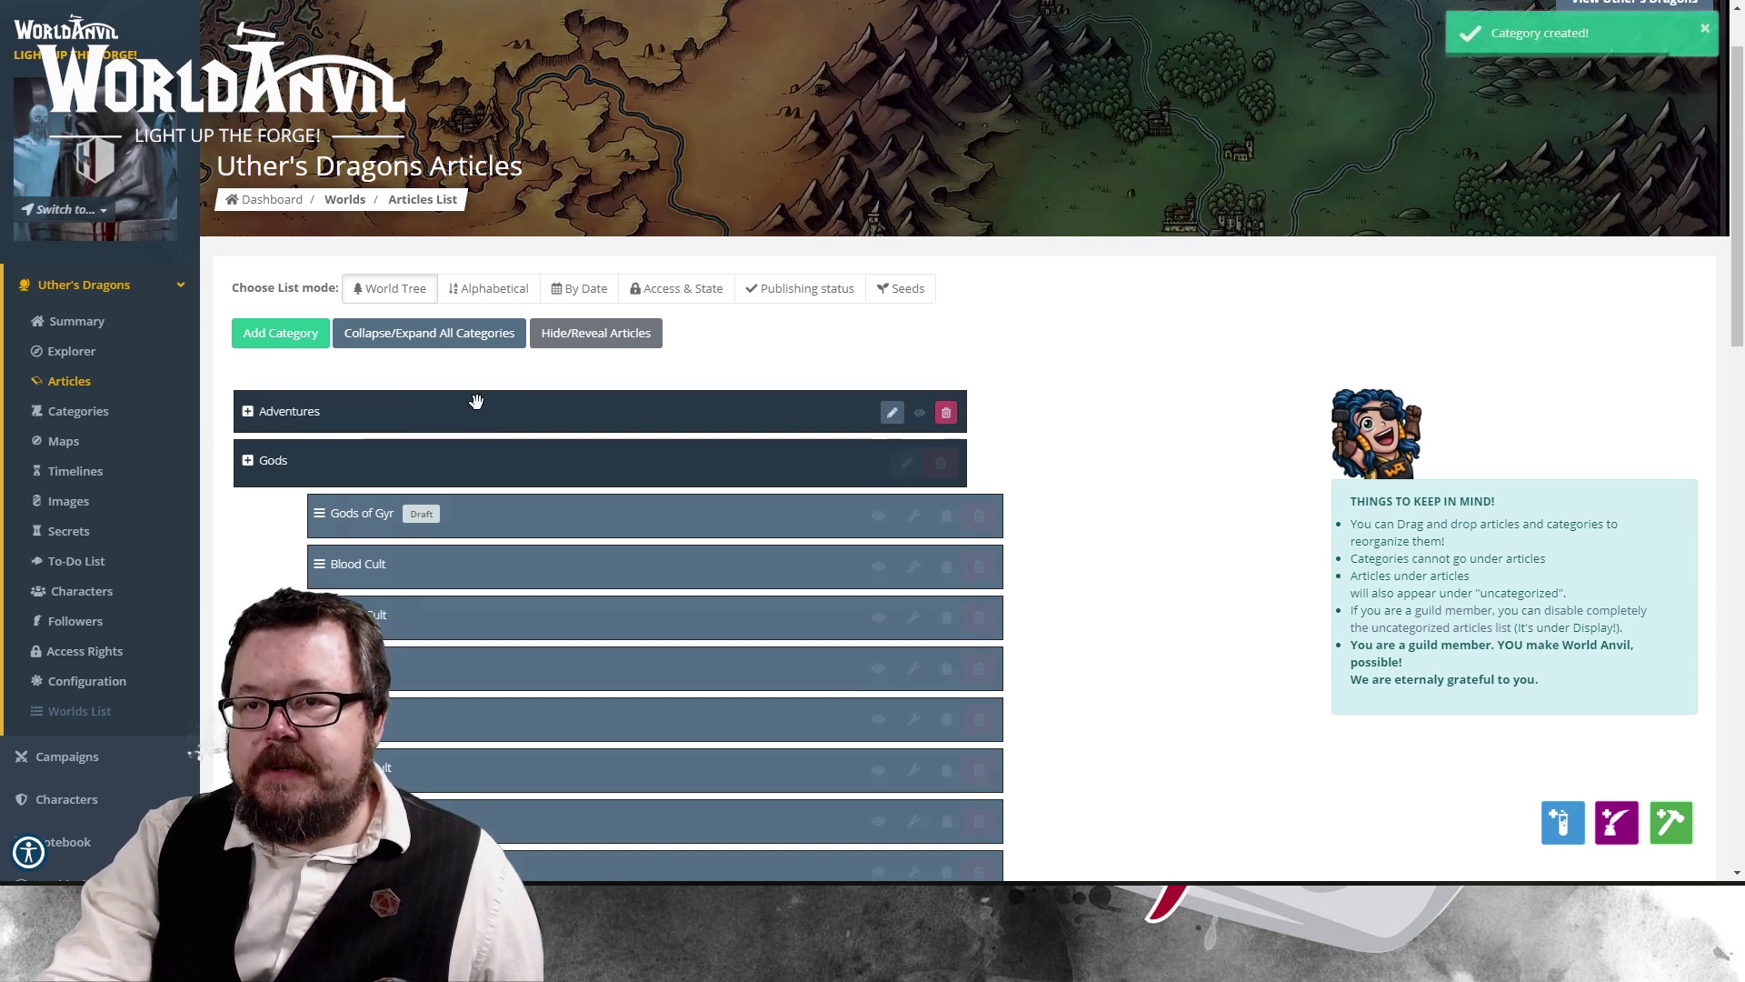
# Step: Collapse the Gods and Evil Forces categories in the world tree
pyautogui.scroll(-1, 476, 401)
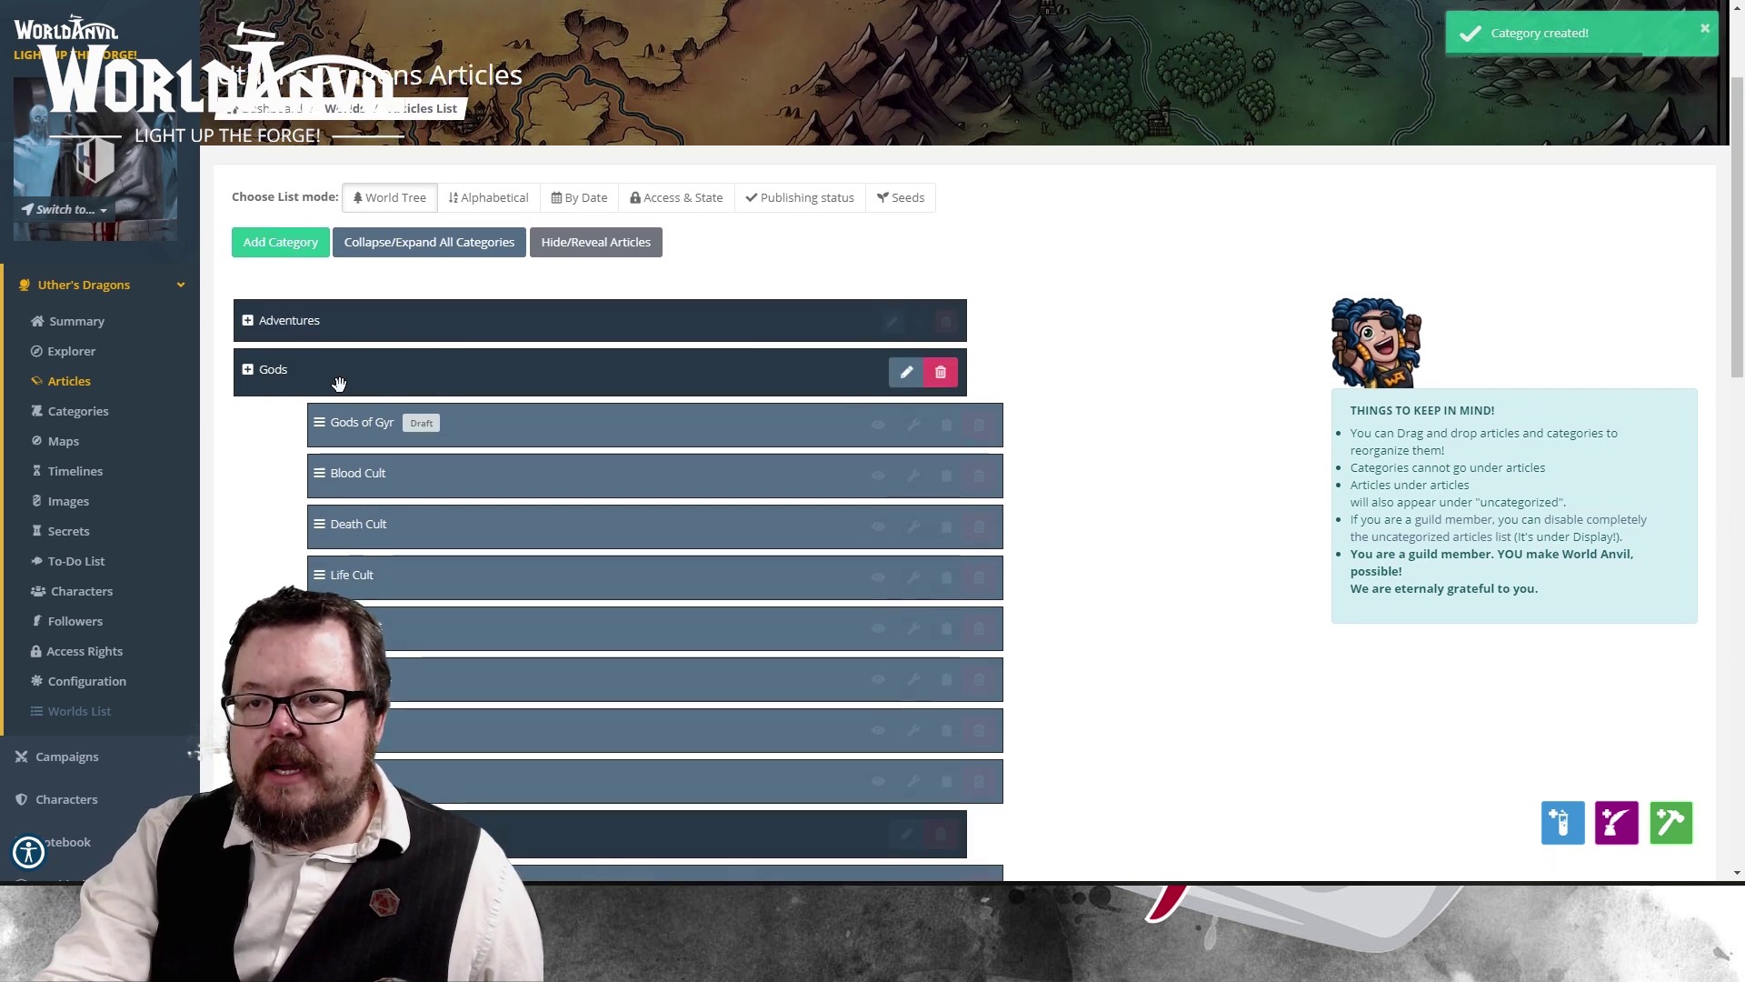
pyautogui.click(247, 371)
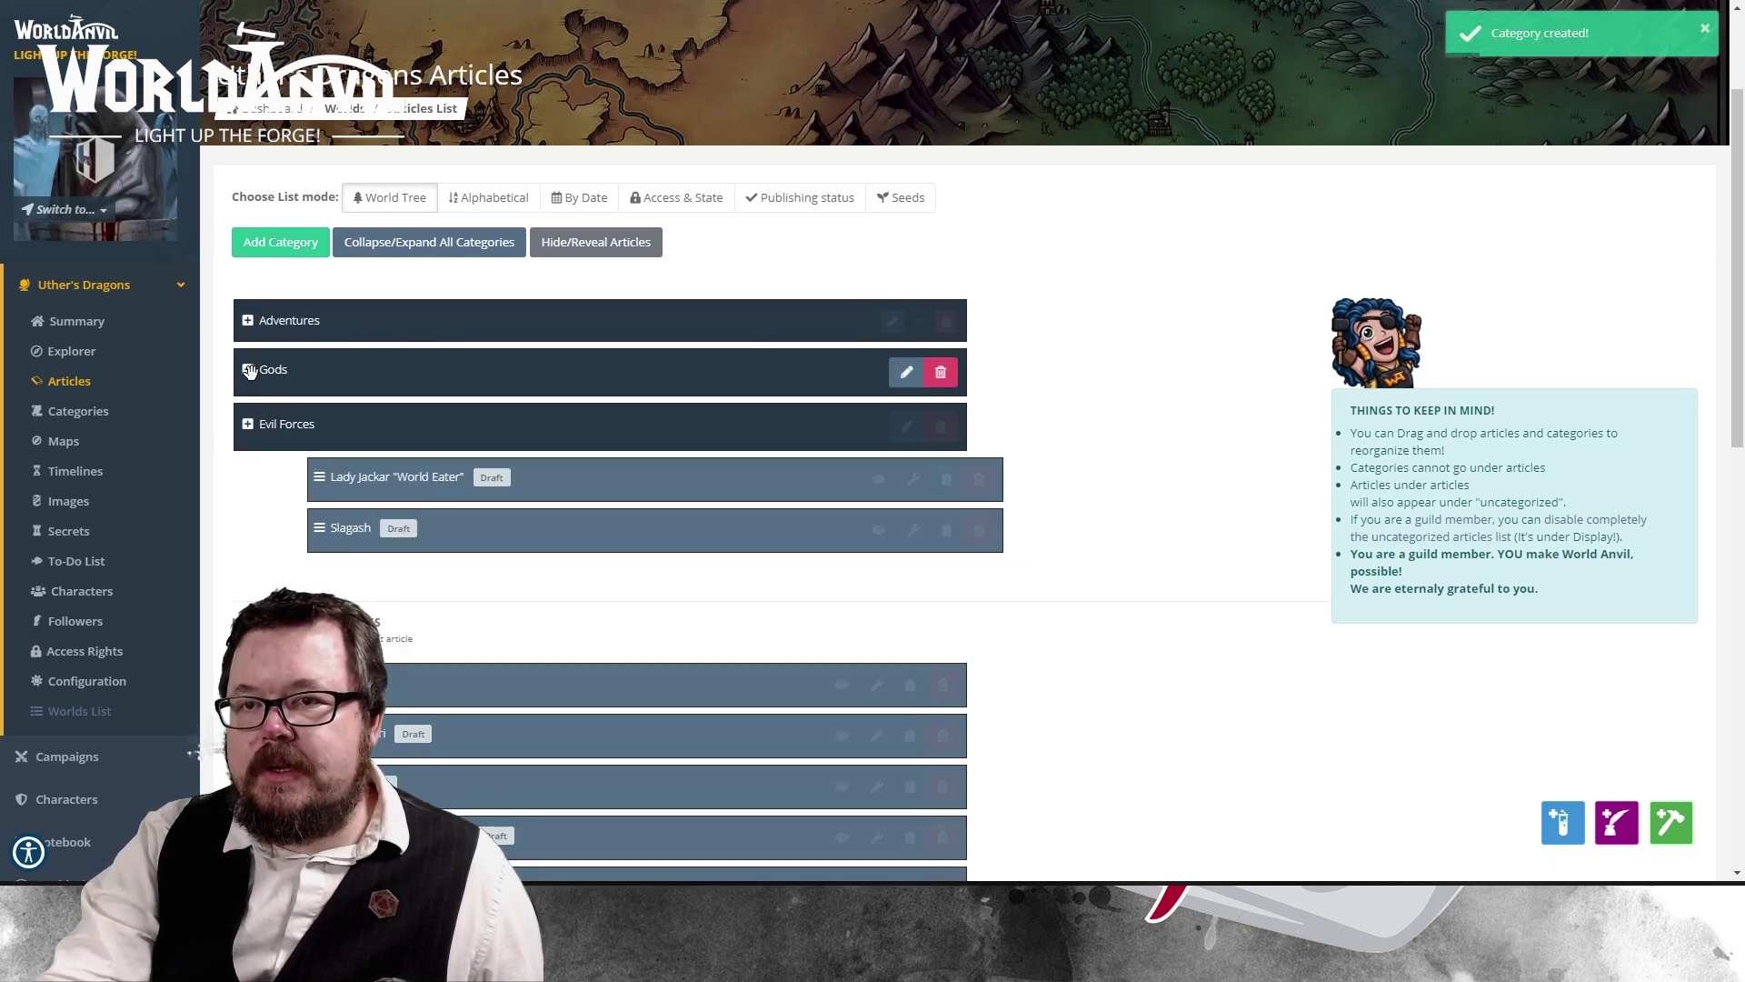
pyautogui.click(247, 424)
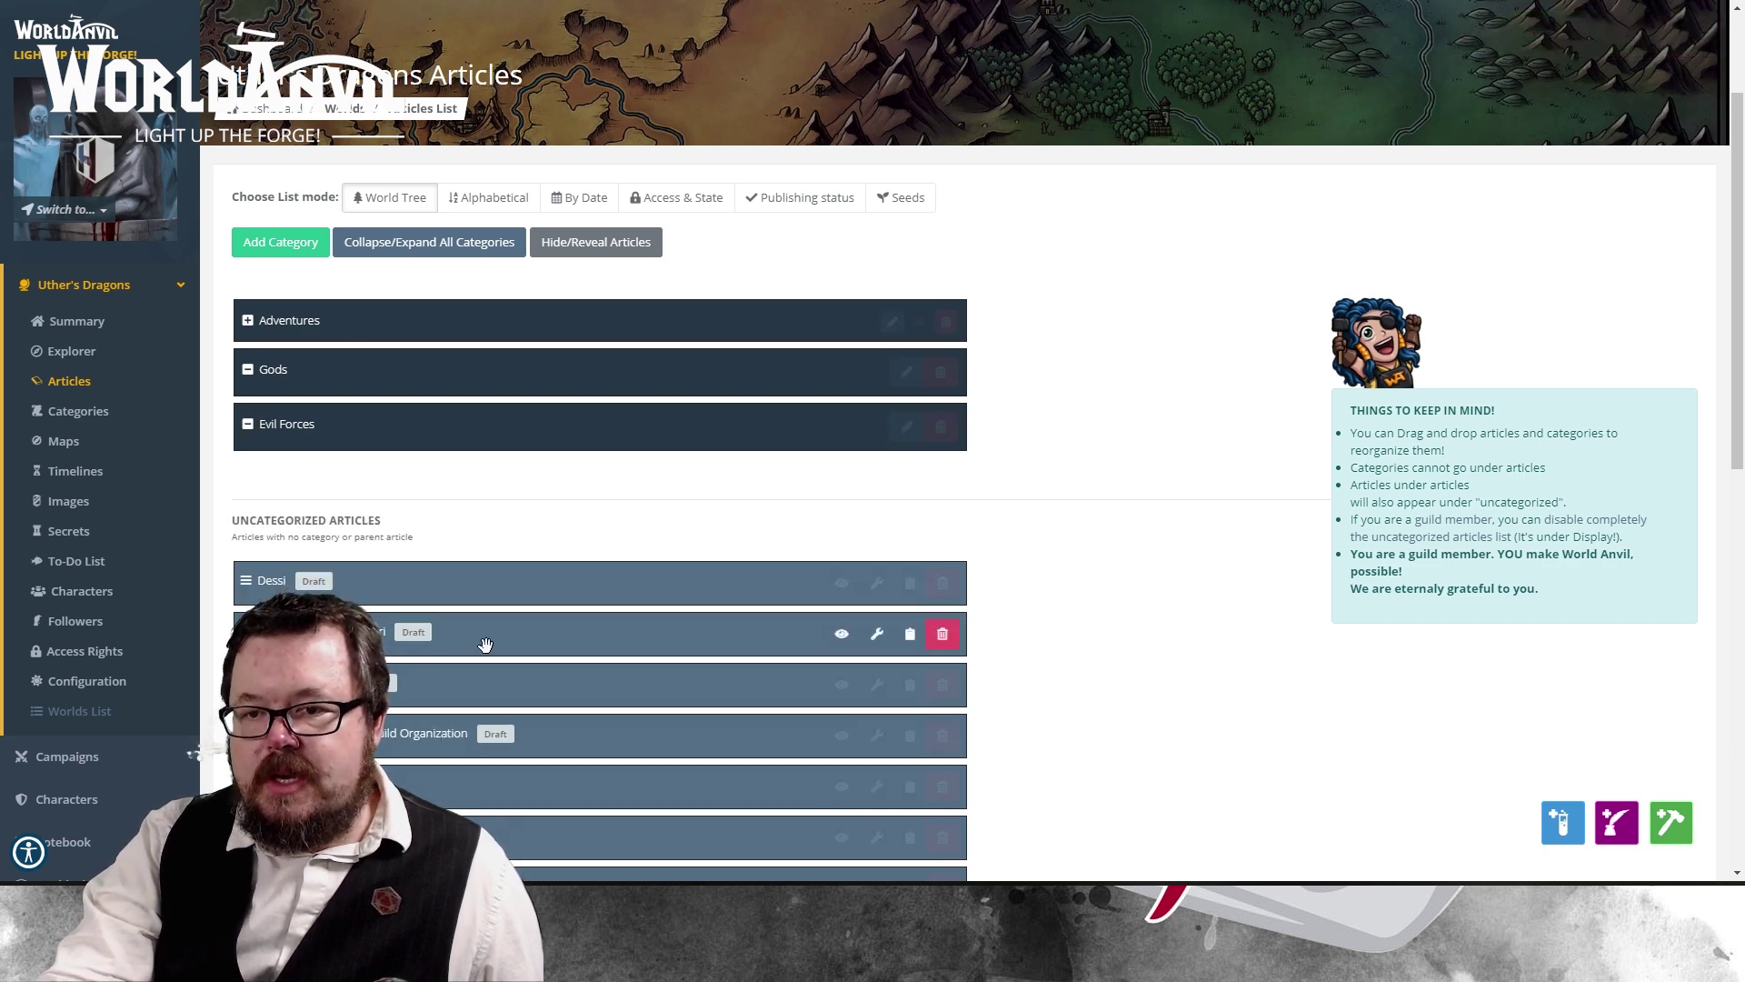
# Step: Move the uncategorized articles "Adventure 1 - The Assassination of The Emperors Joy" and CAMPAIGN BREAKDOWN into the Adventures category
pyautogui.scroll(-1, 485, 644)
pyautogui.scroll(-3, 414, 634)
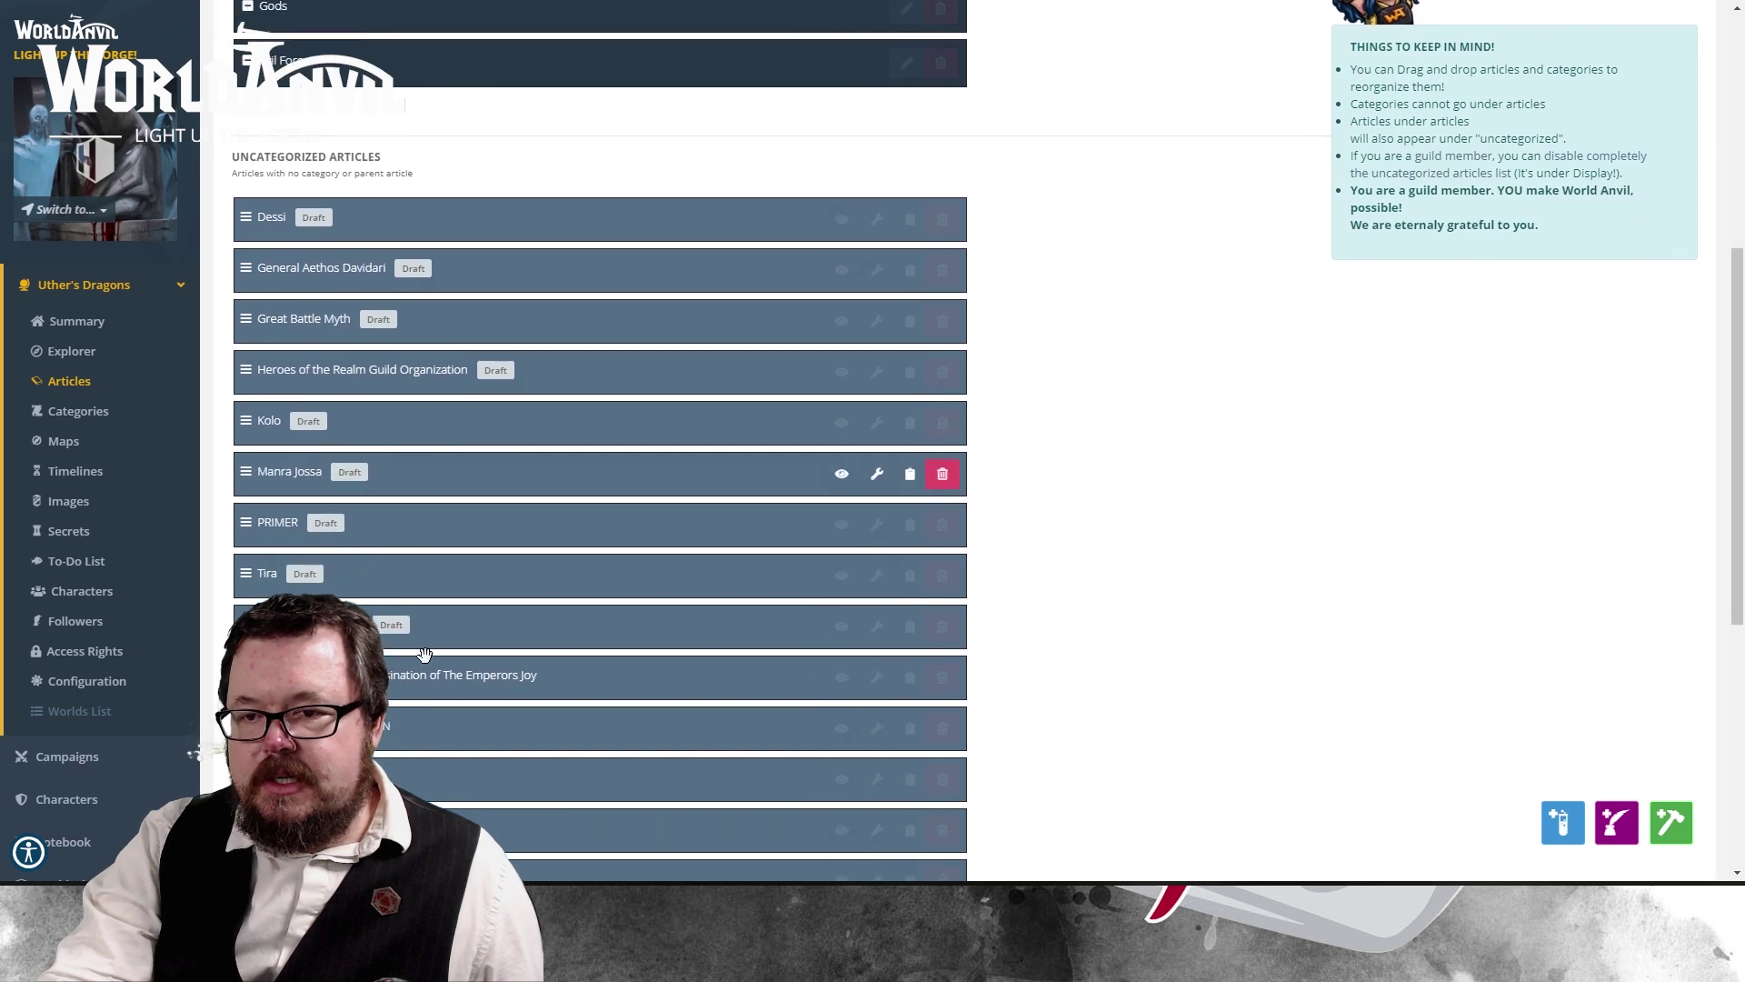
pyautogui.moveTo(440, 674); pyautogui.dragTo(531, 187)
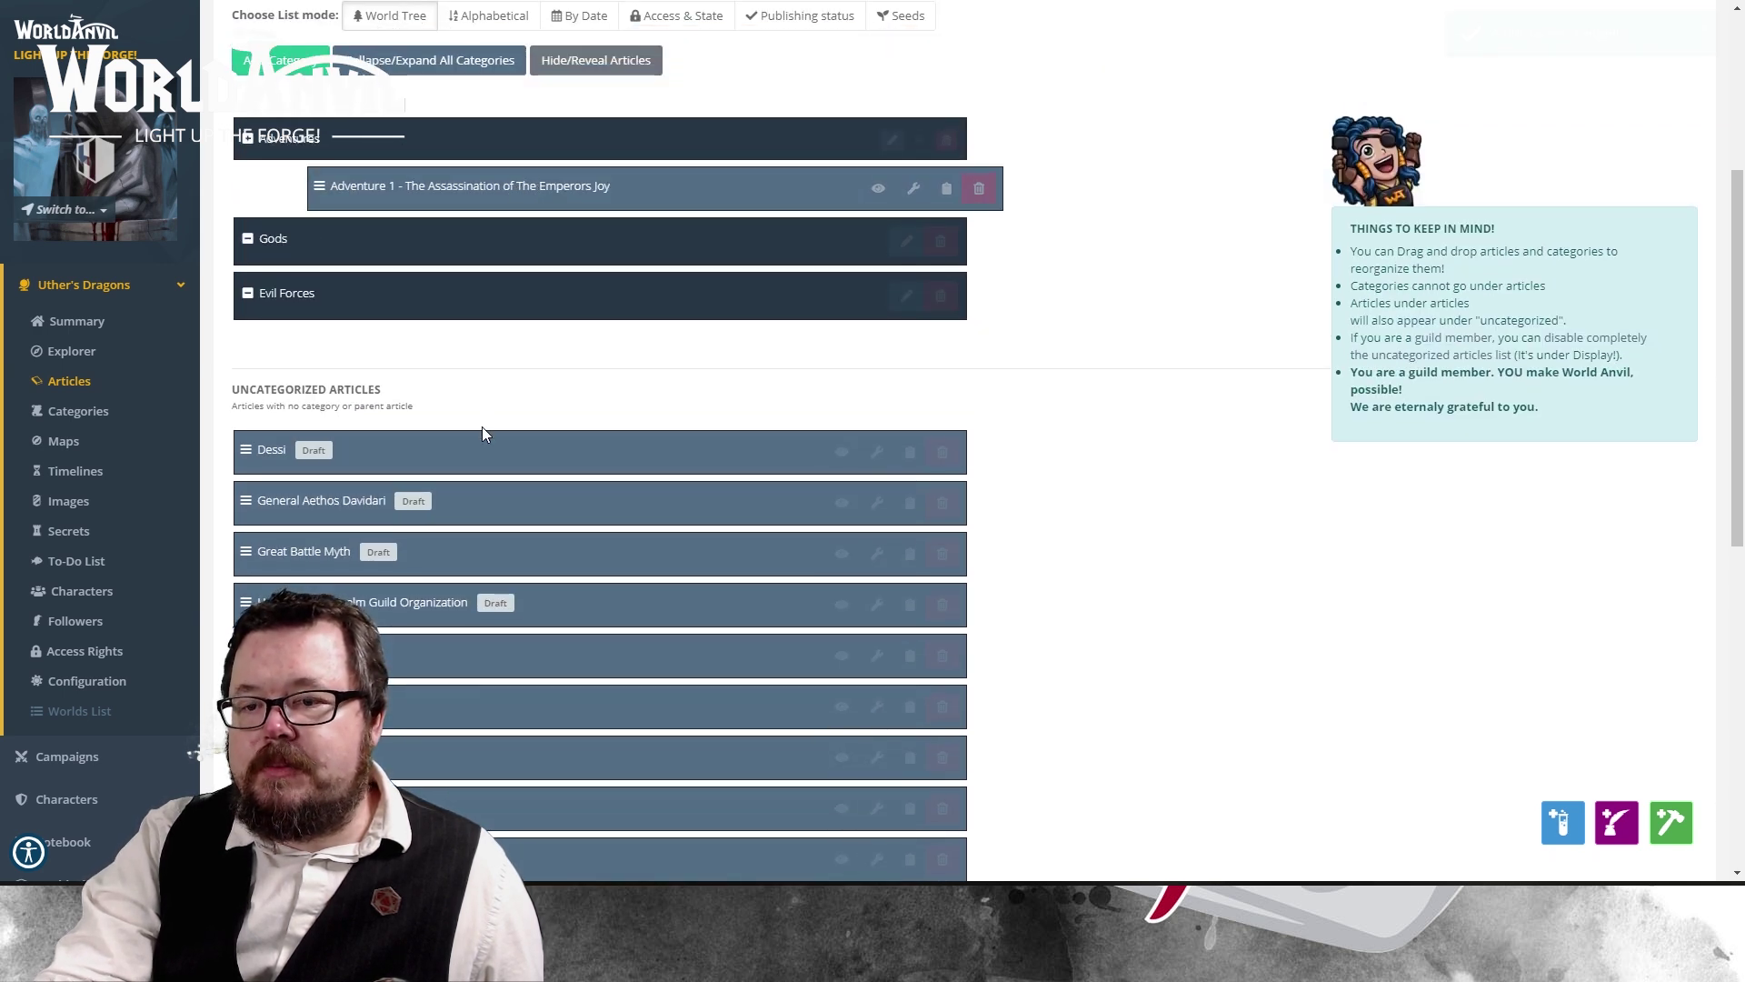
pyautogui.scroll(-4, 482, 432)
pyautogui.scroll(1, 482, 431)
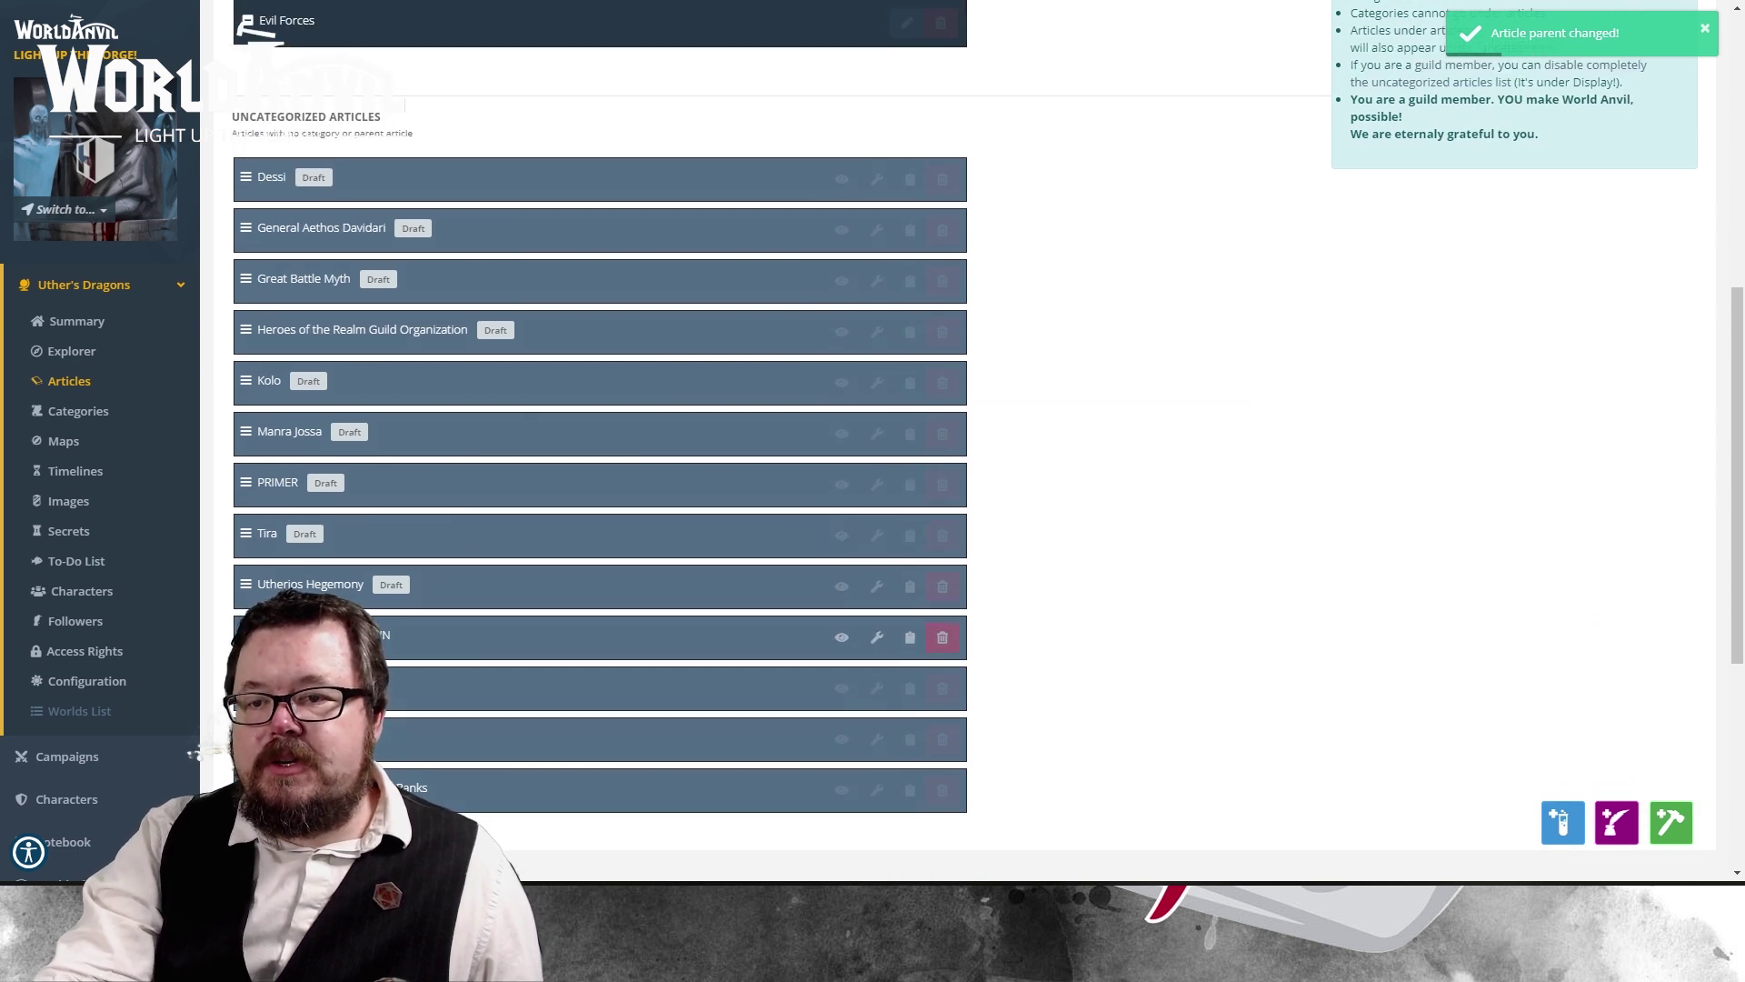
pyautogui.moveTo(324, 637); pyautogui.dragTo(291, 364)
pyautogui.scroll(5, 518, 20)
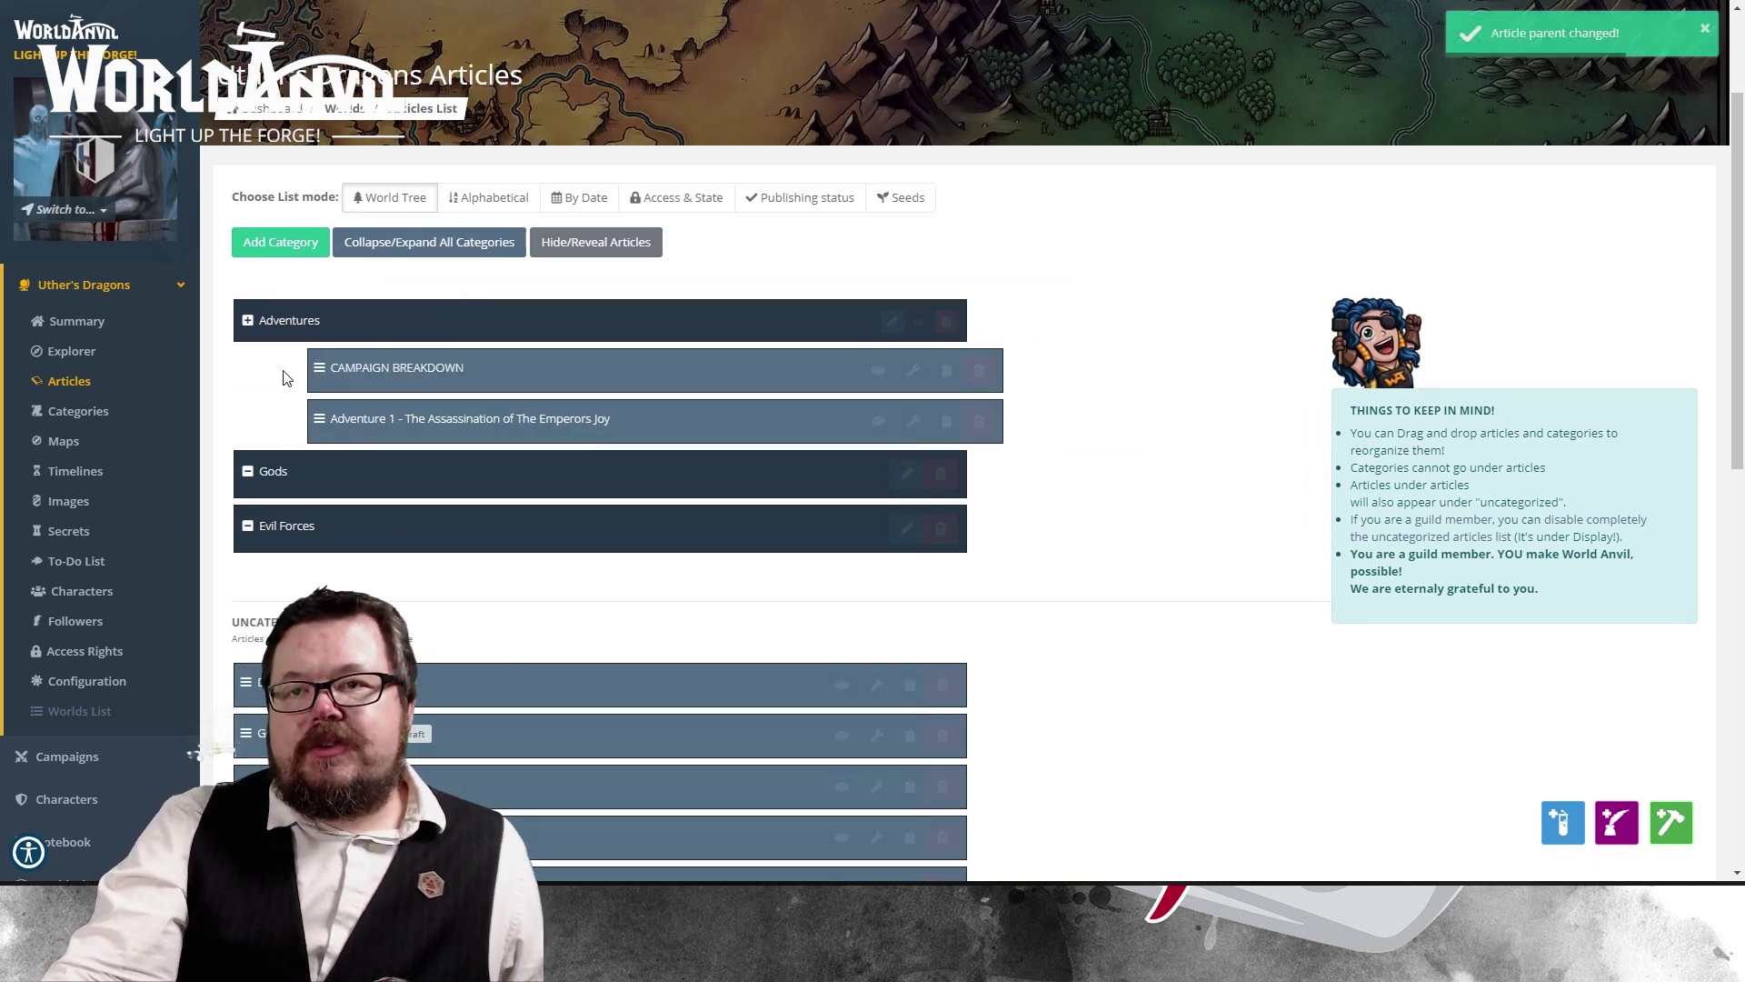
pyautogui.scroll(-5, 468, 575)
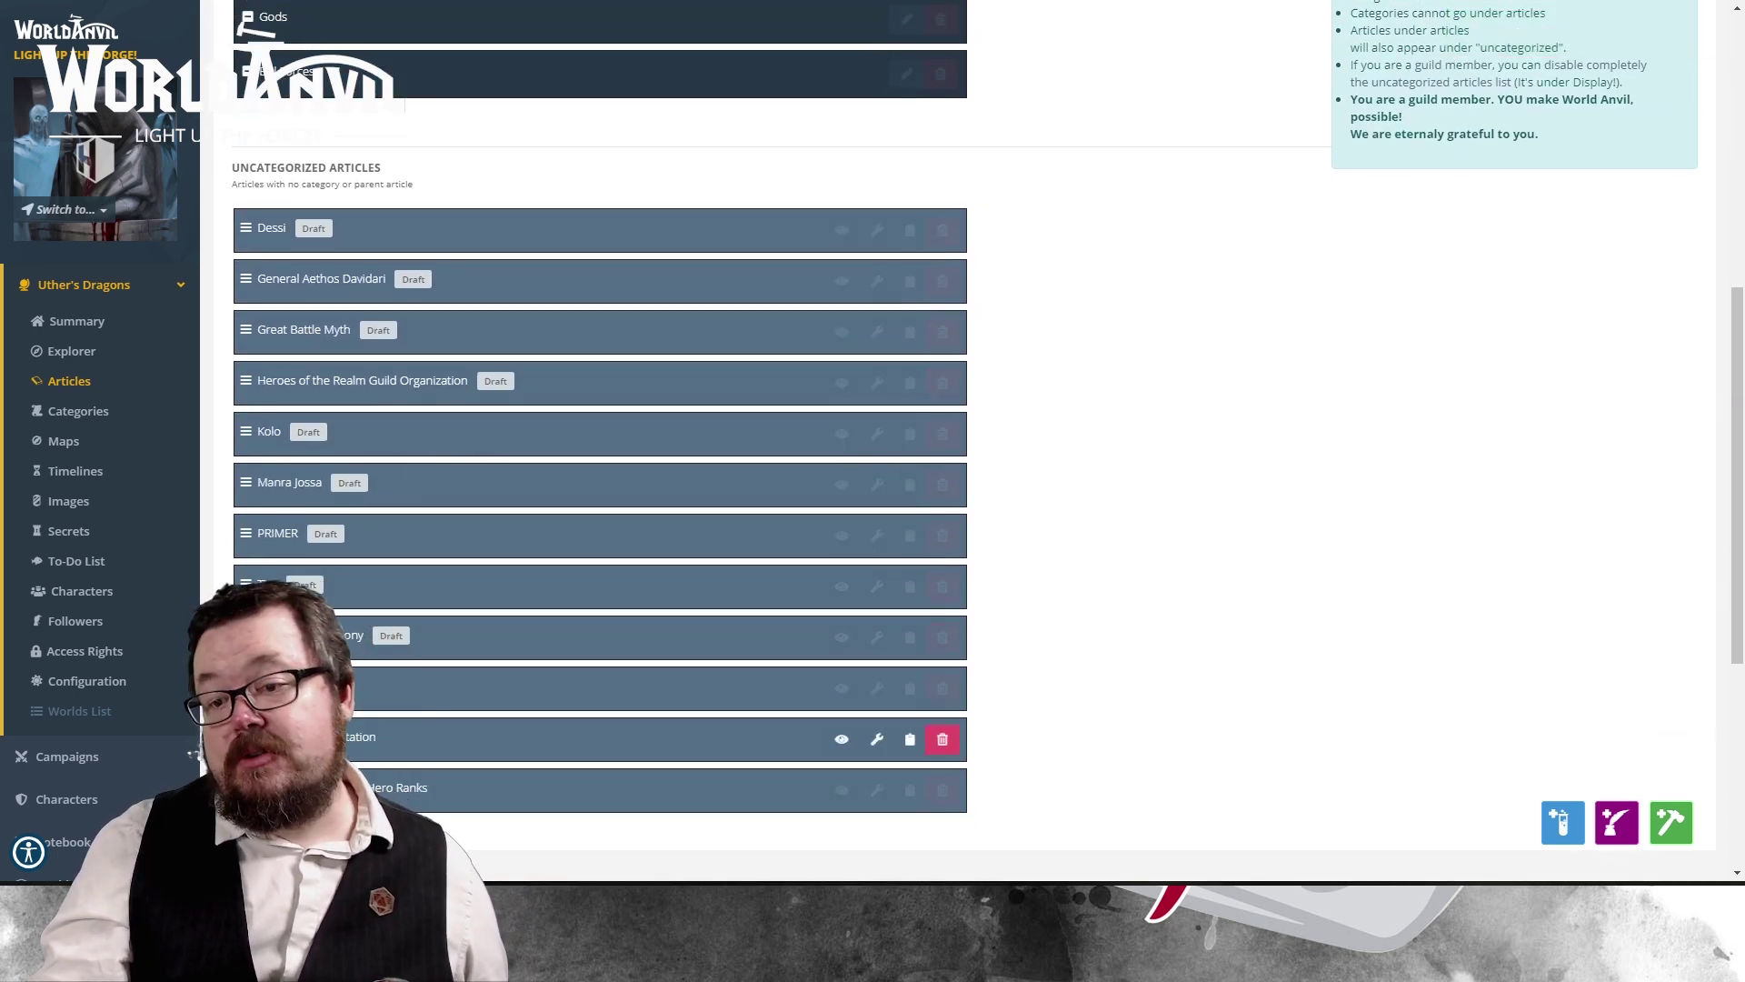
pyautogui.scroll(2, 424, 785)
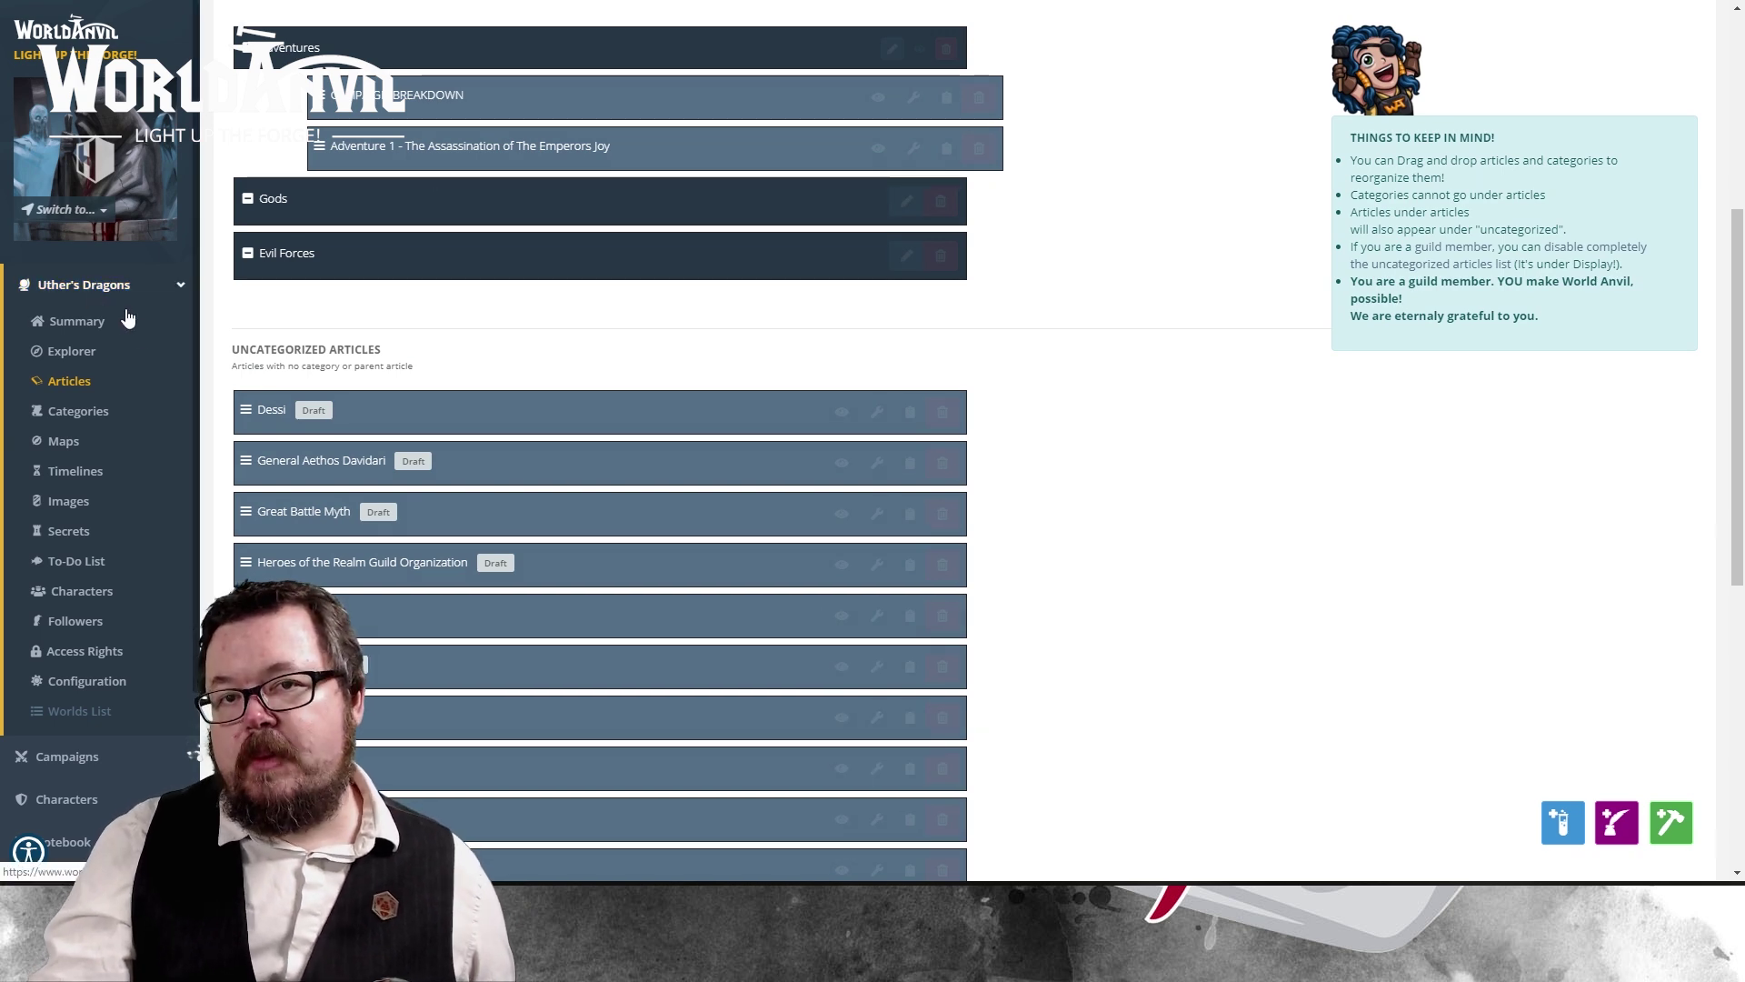
# Step: Open the world's Explorer and expand the Evil Forces, Adventures and Gods categories in the codex
pyautogui.click(80, 354)
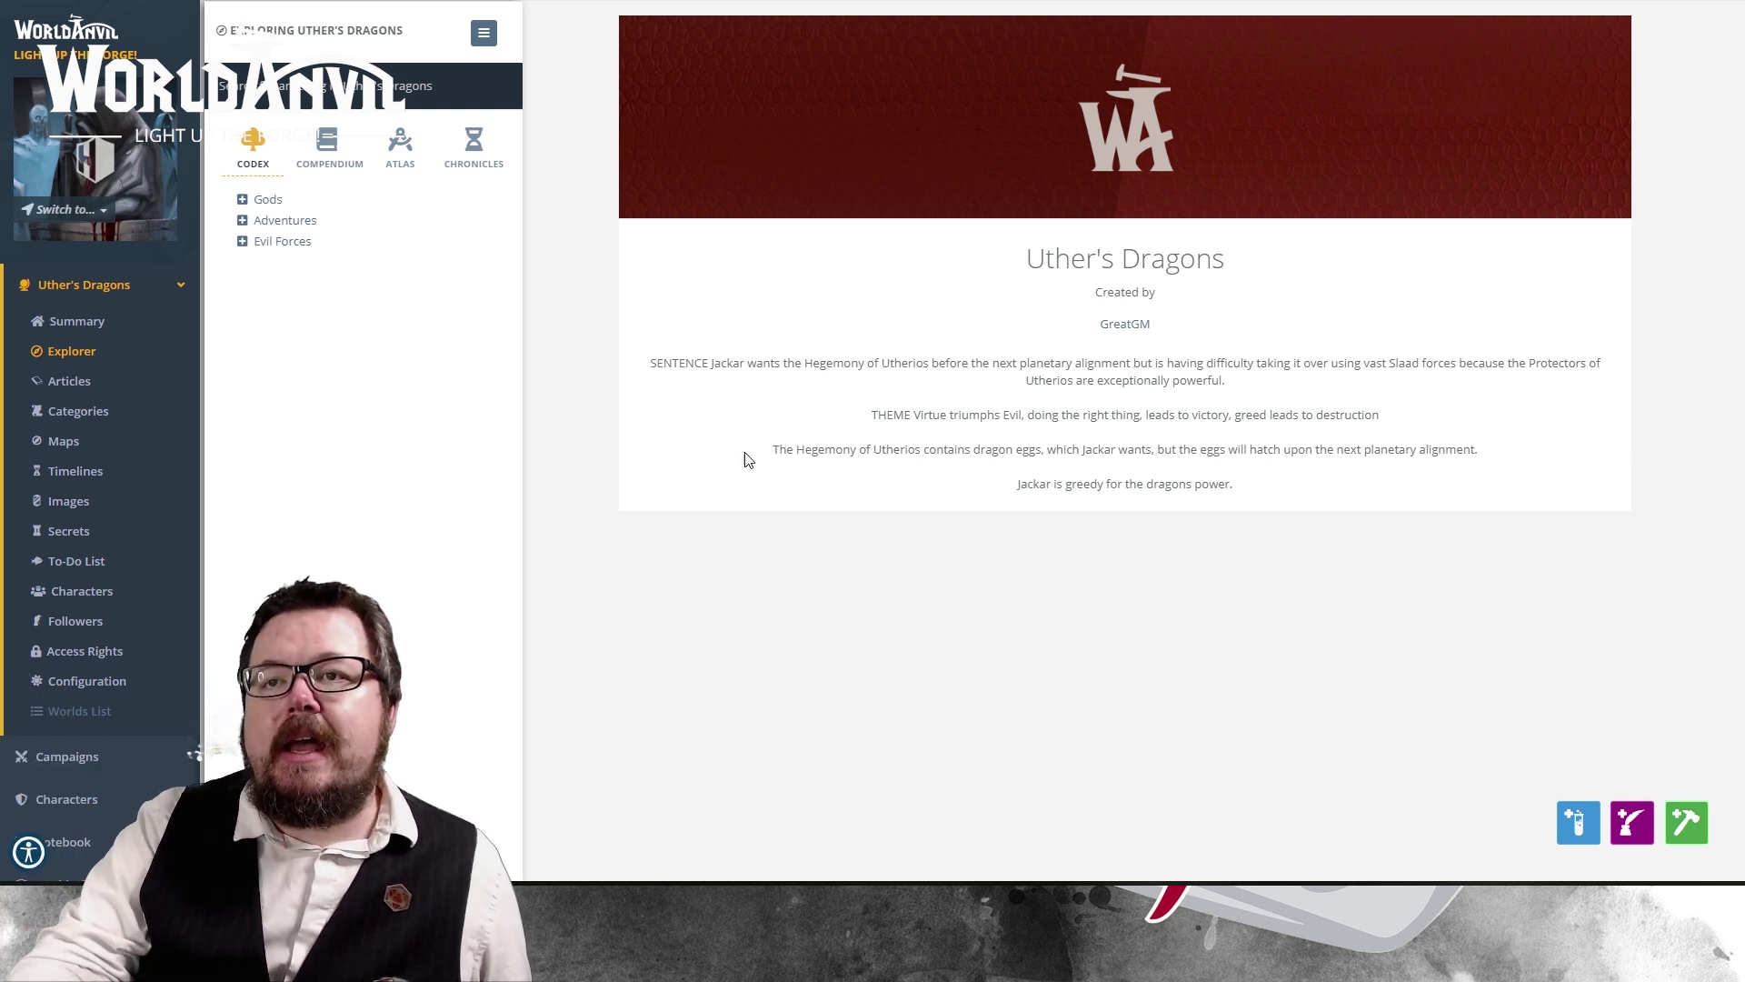
pyautogui.click(242, 241)
pyautogui.click(243, 220)
pyautogui.click(243, 200)
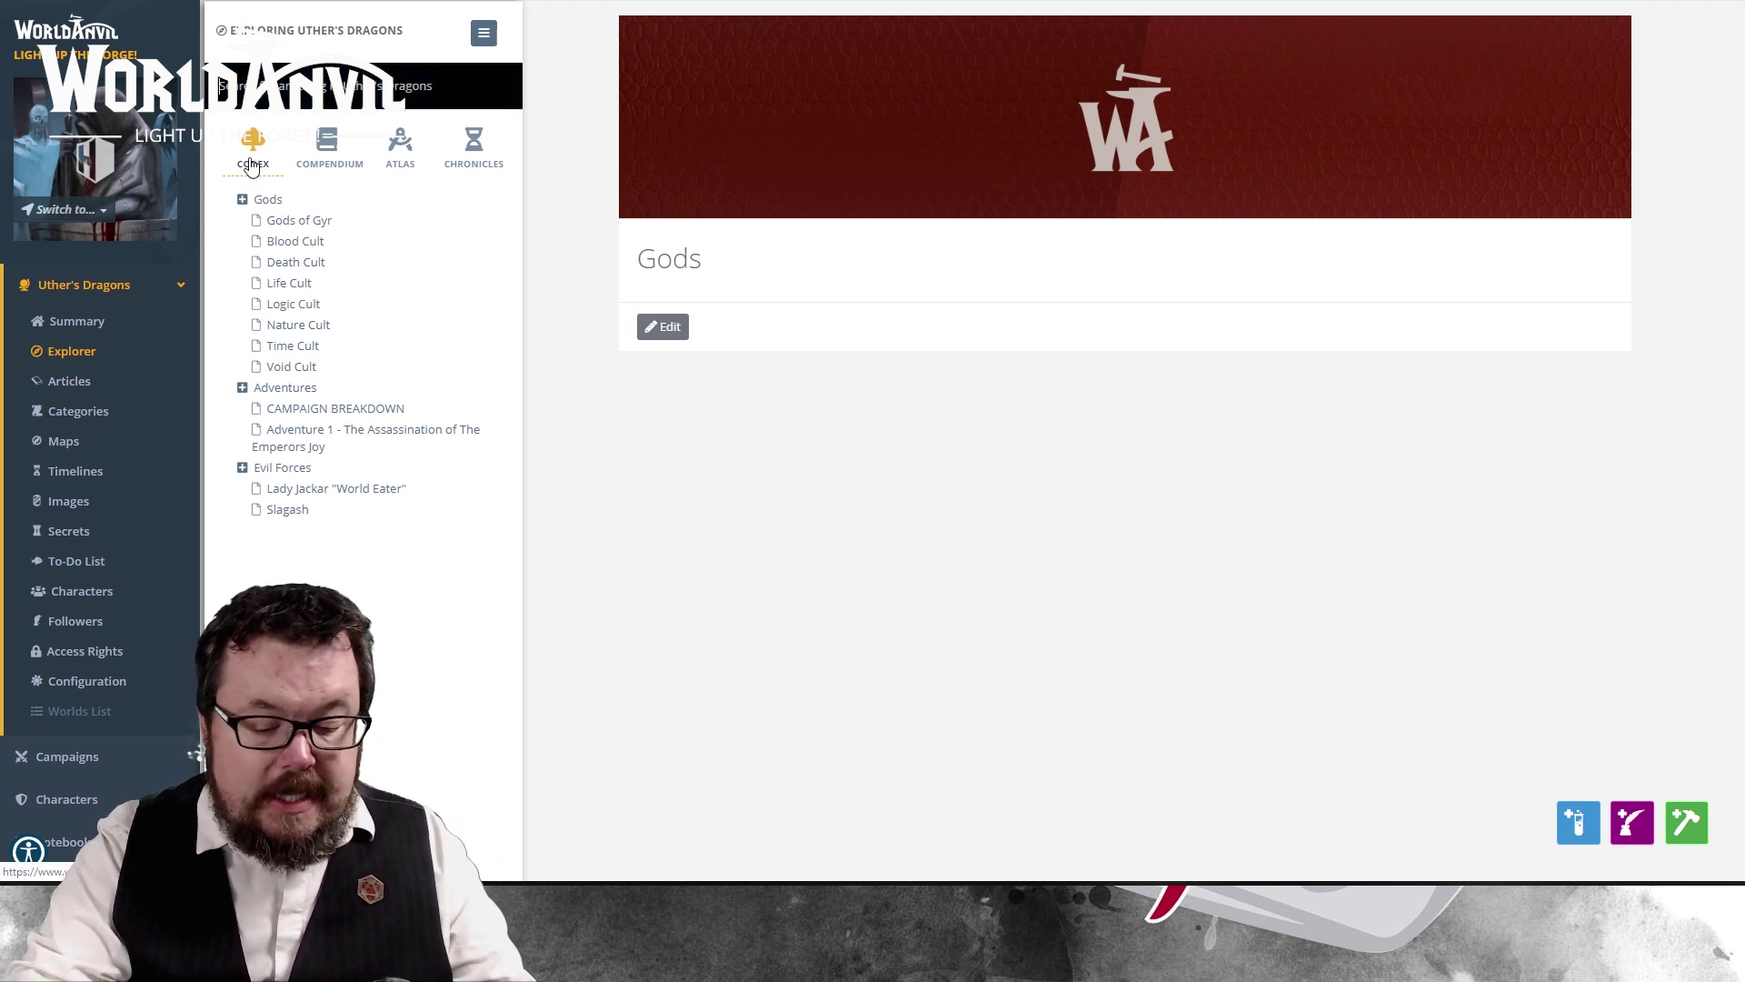
pyautogui.write('Jakaar')
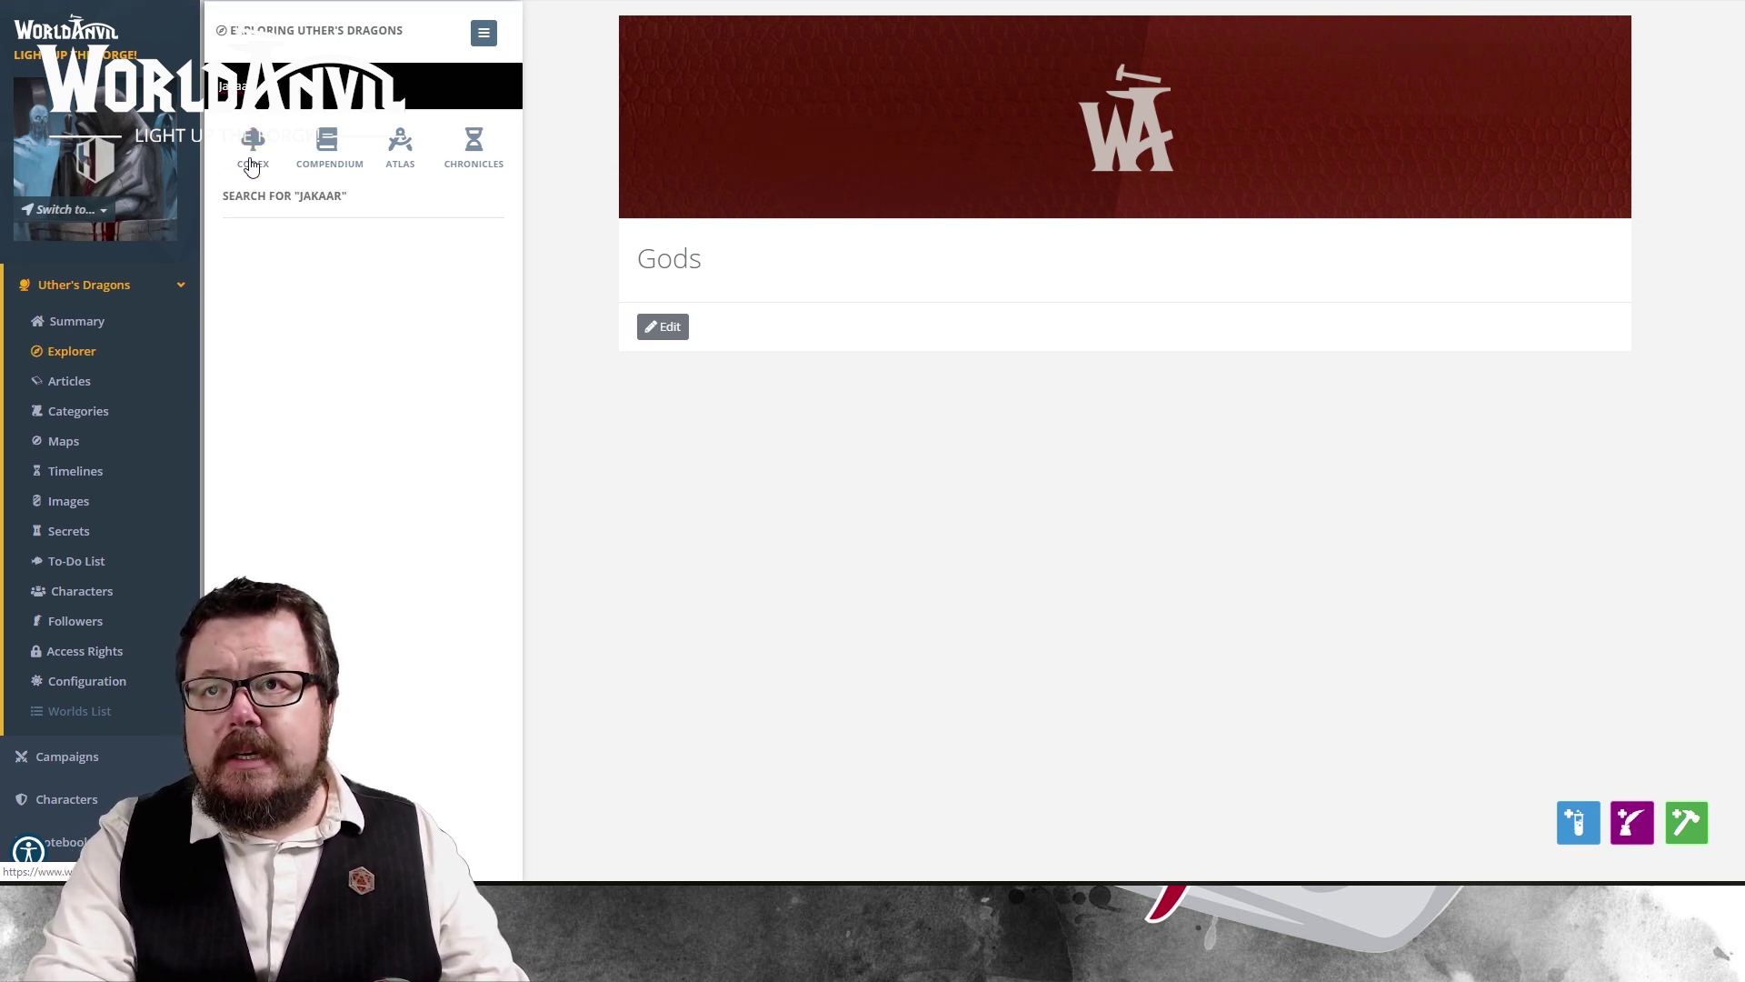
pyautogui.press('BackSpace')
pyautogui.press('BackSpace')
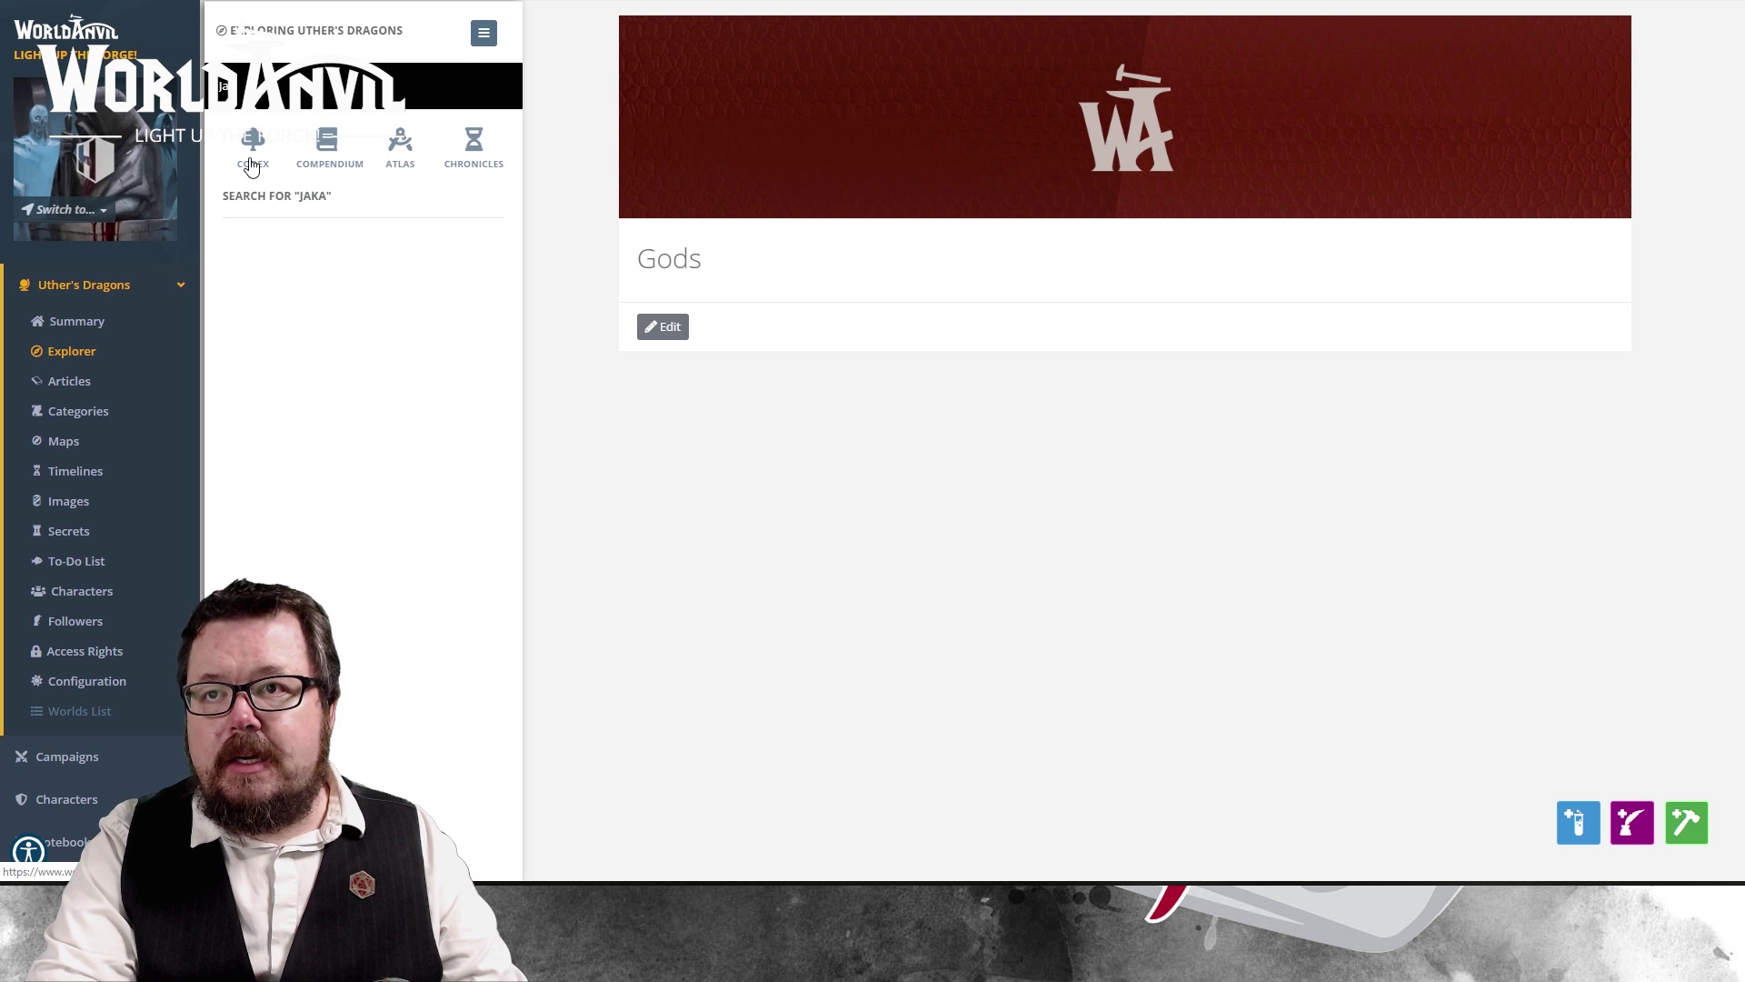
pyautogui.press('BackSpace')
pyautogui.press('BackSpace')
pyautogui.press('BackSpace')
pyautogui.press('BackSpace')
# Step: Search the world for "blood" and review the events of the timeline The Creation of this Sphere
pyautogui.write('blood')
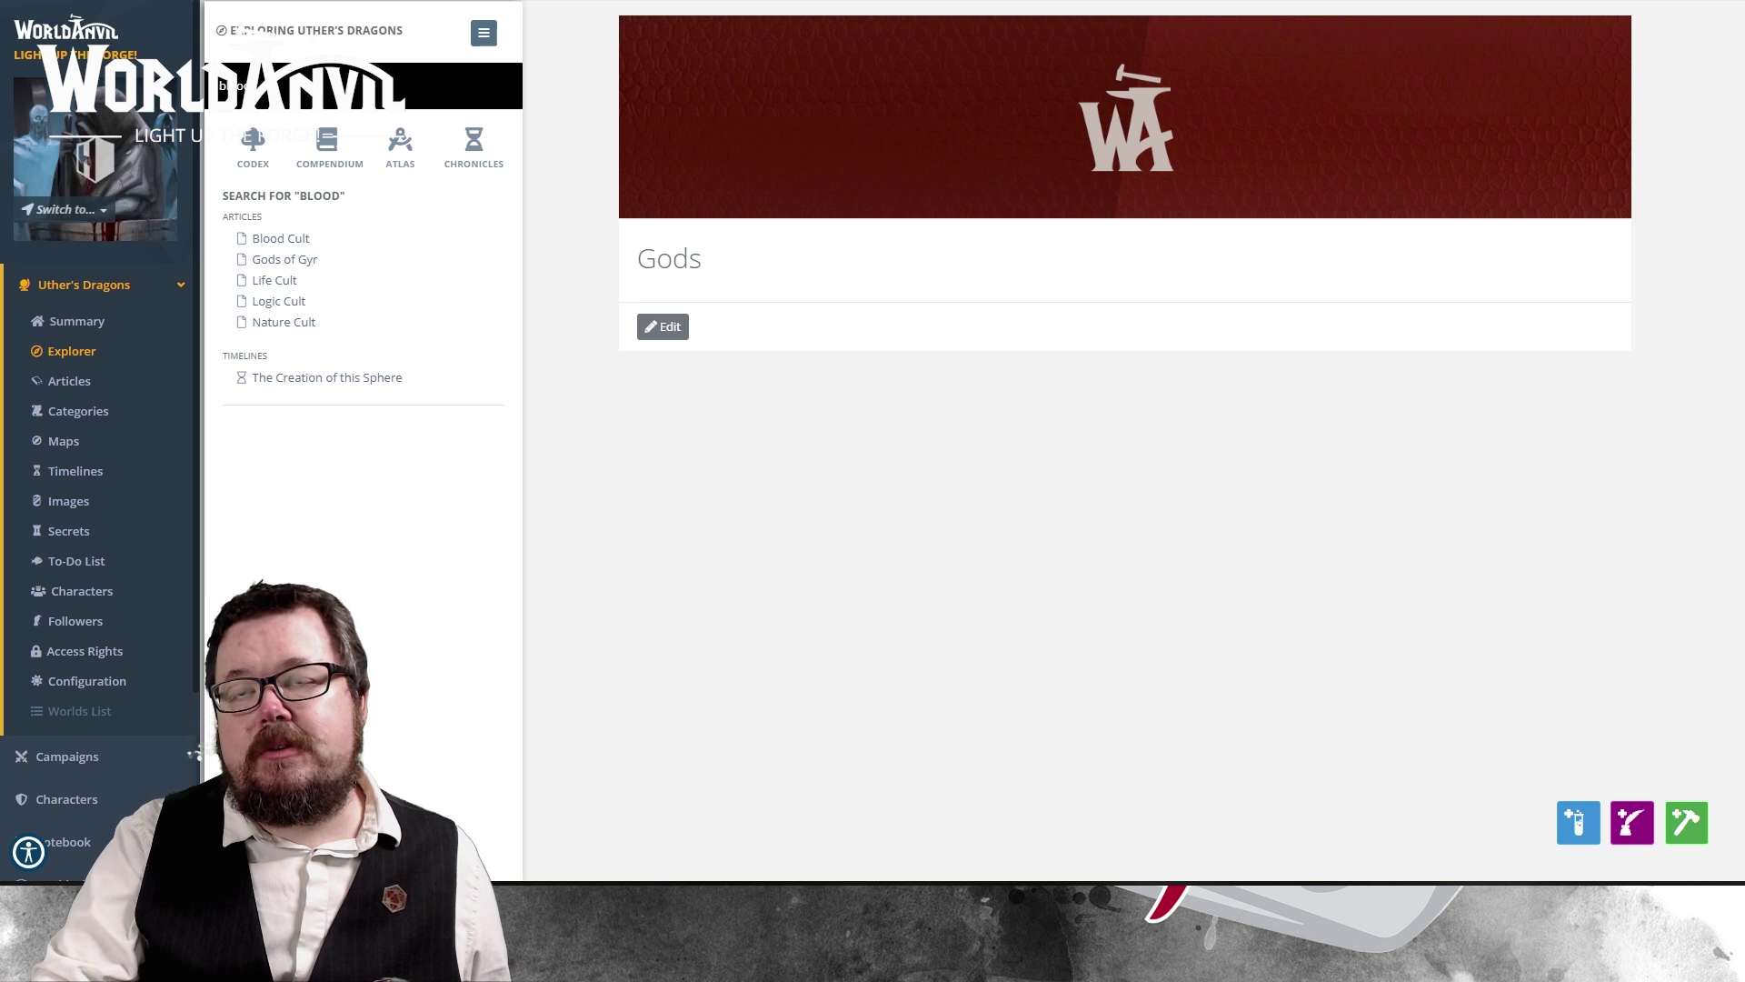
pyautogui.click(312, 377)
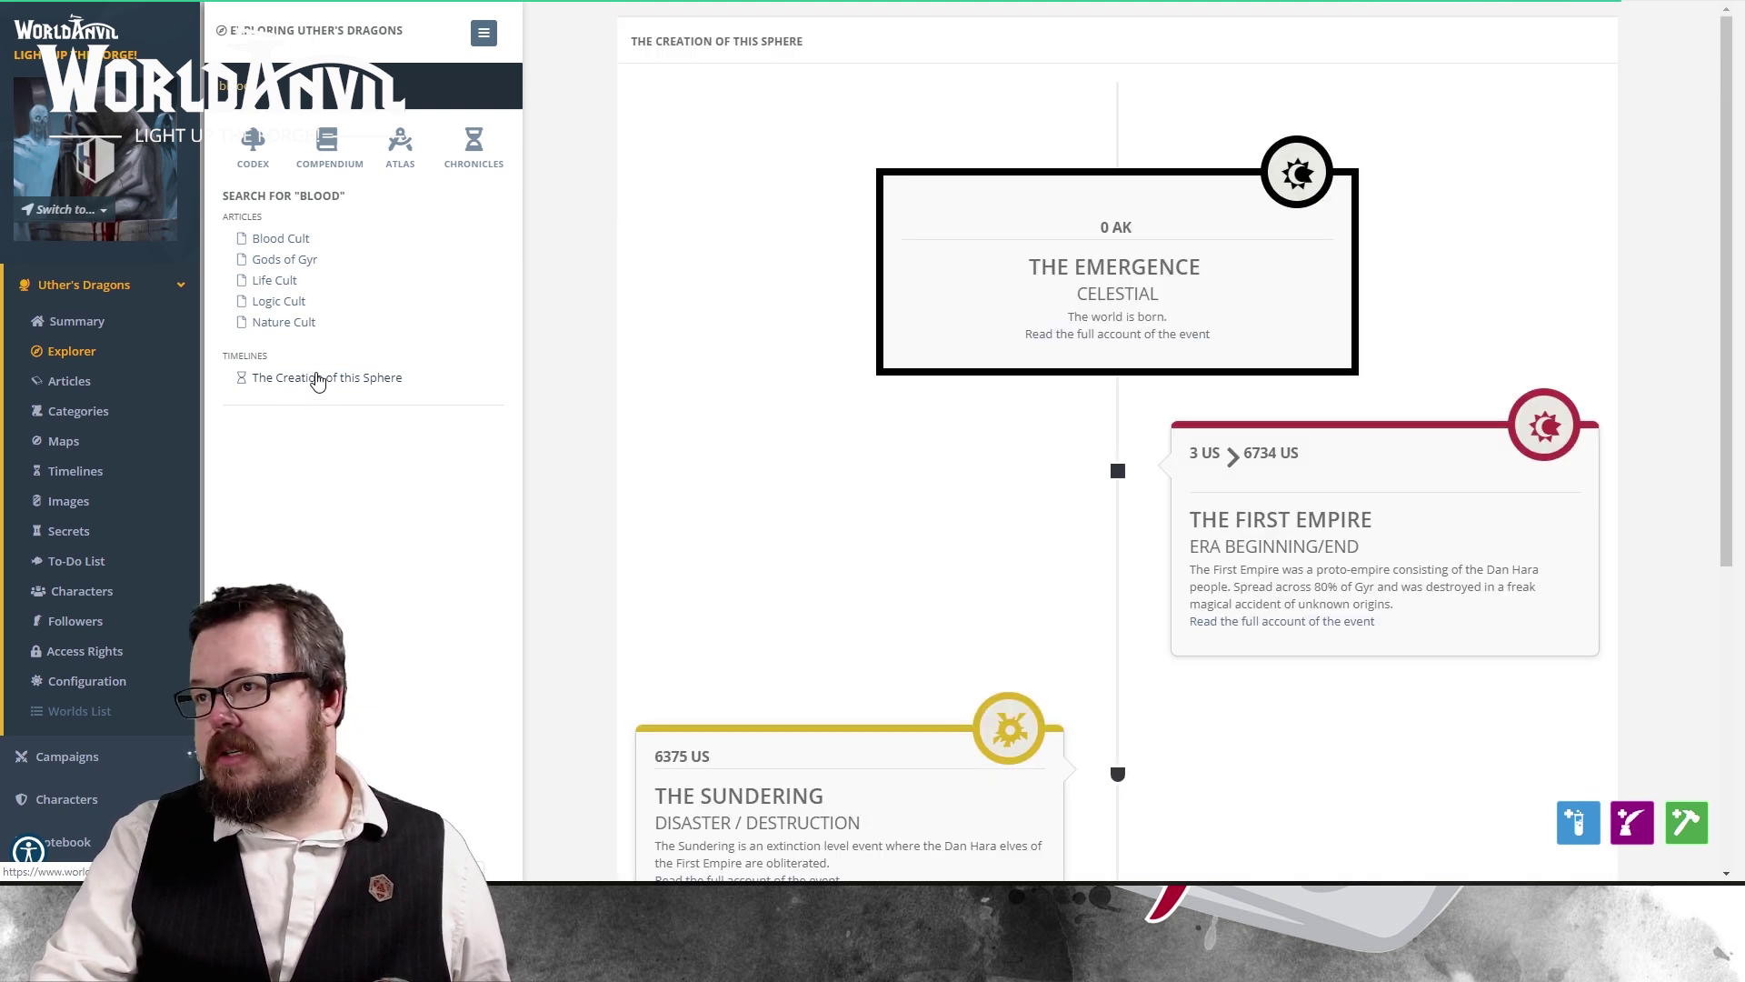
pyautogui.scroll(-5, 1075, 301)
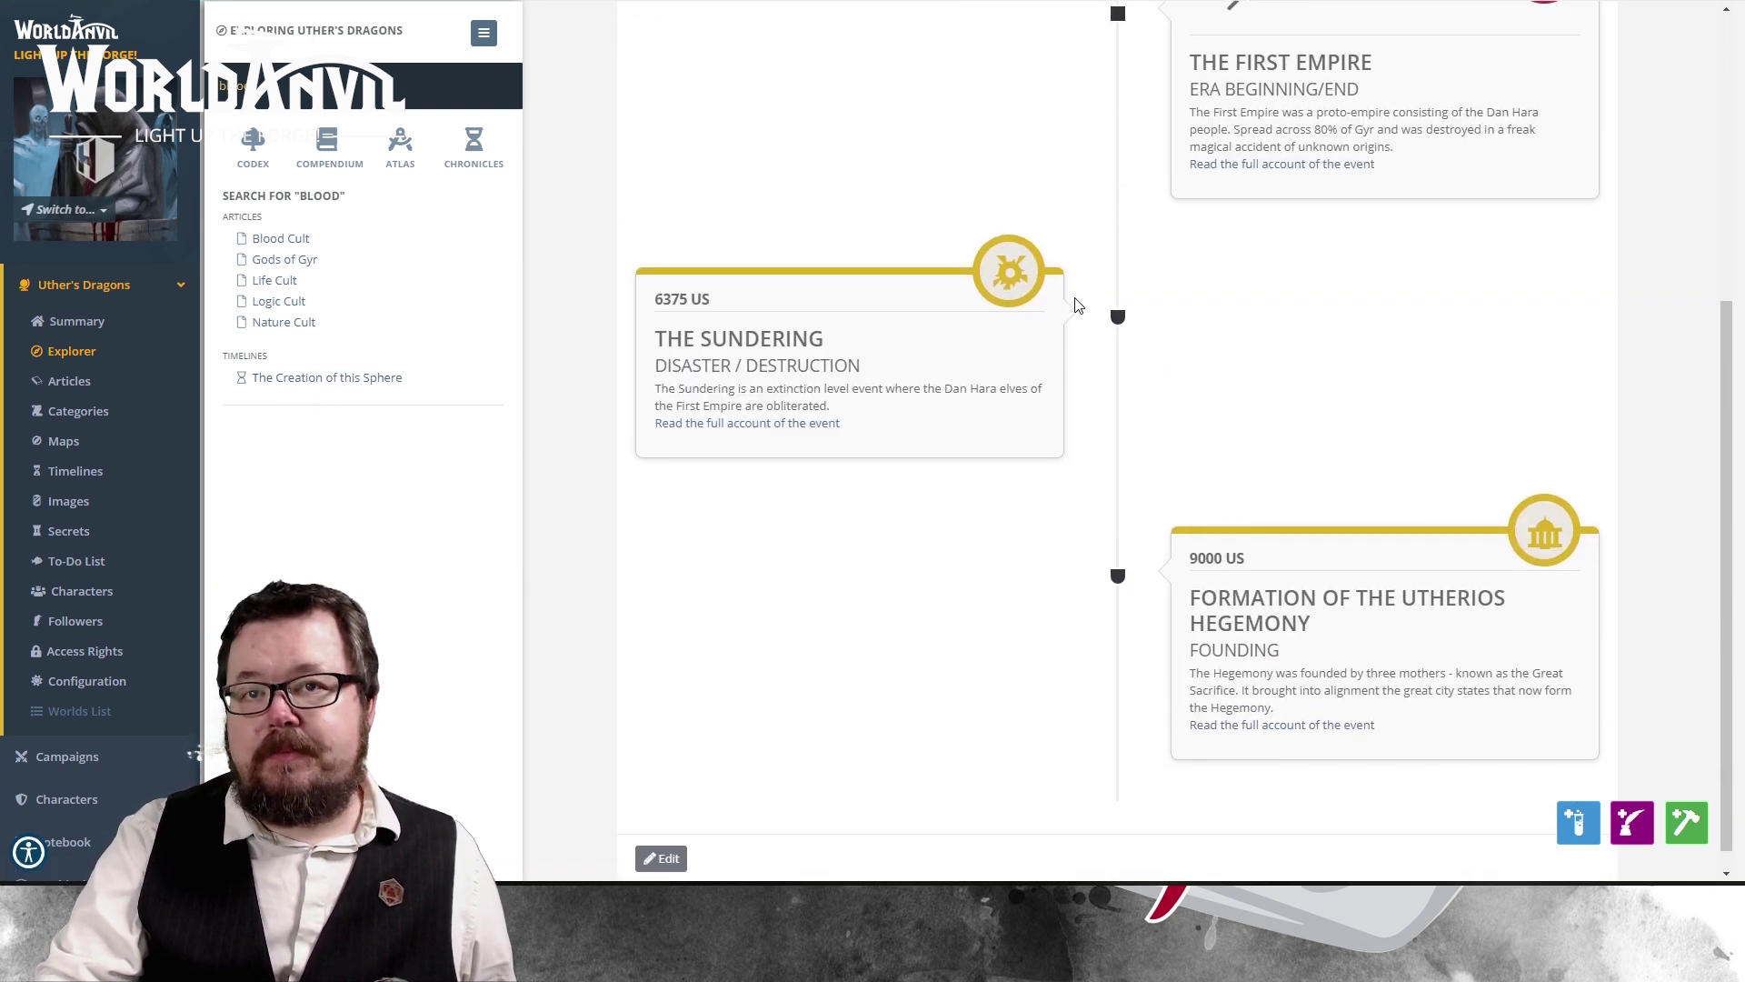
pyautogui.scroll(5, 1119, 436)
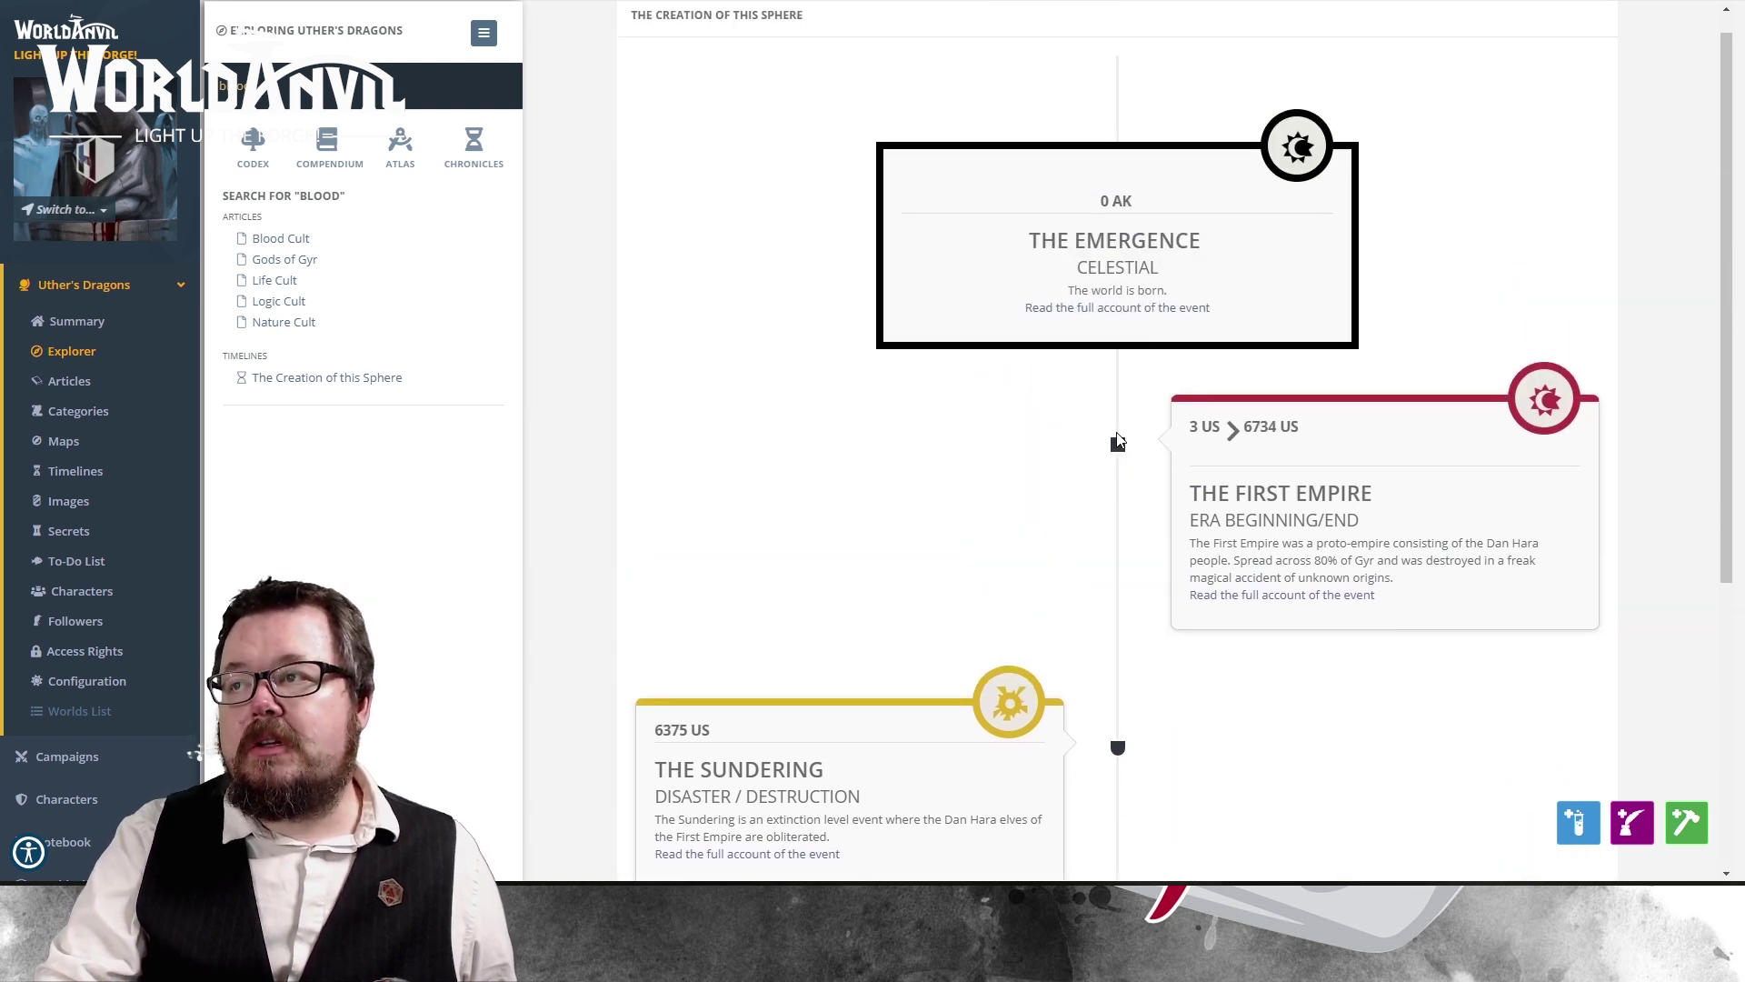
pyautogui.scroll(-3, 1120, 440)
pyautogui.scroll(-2, 1120, 440)
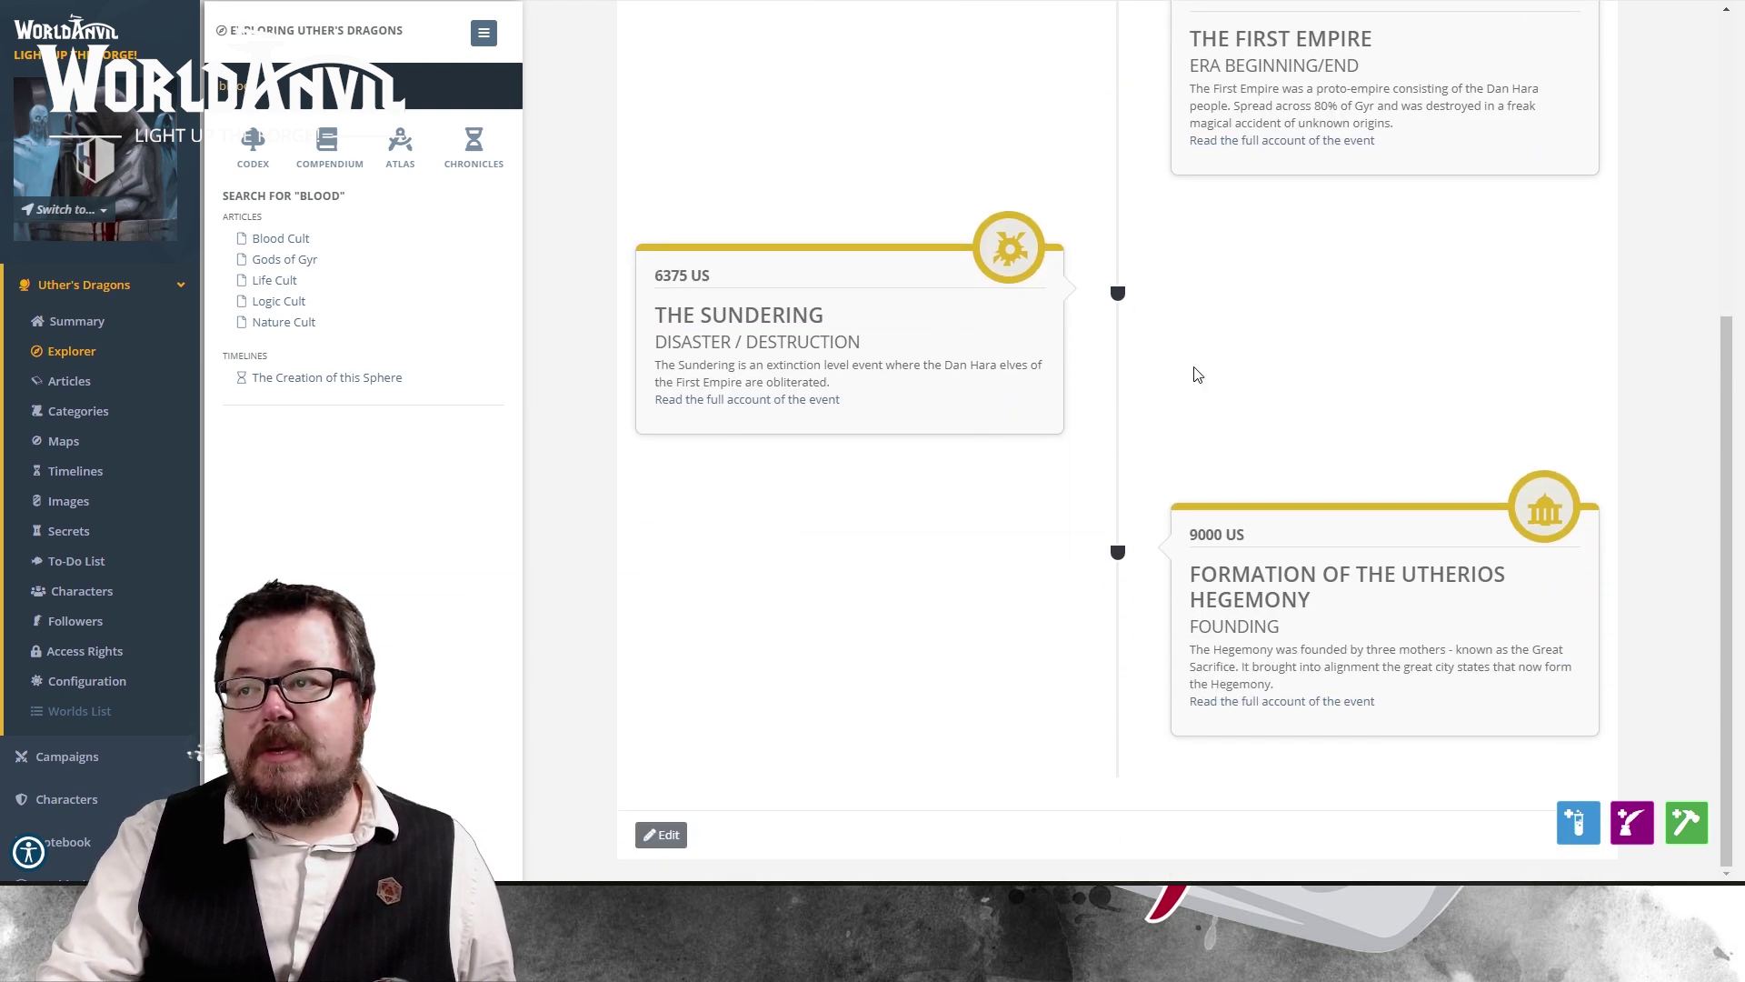
pyautogui.moveTo(969, 387)
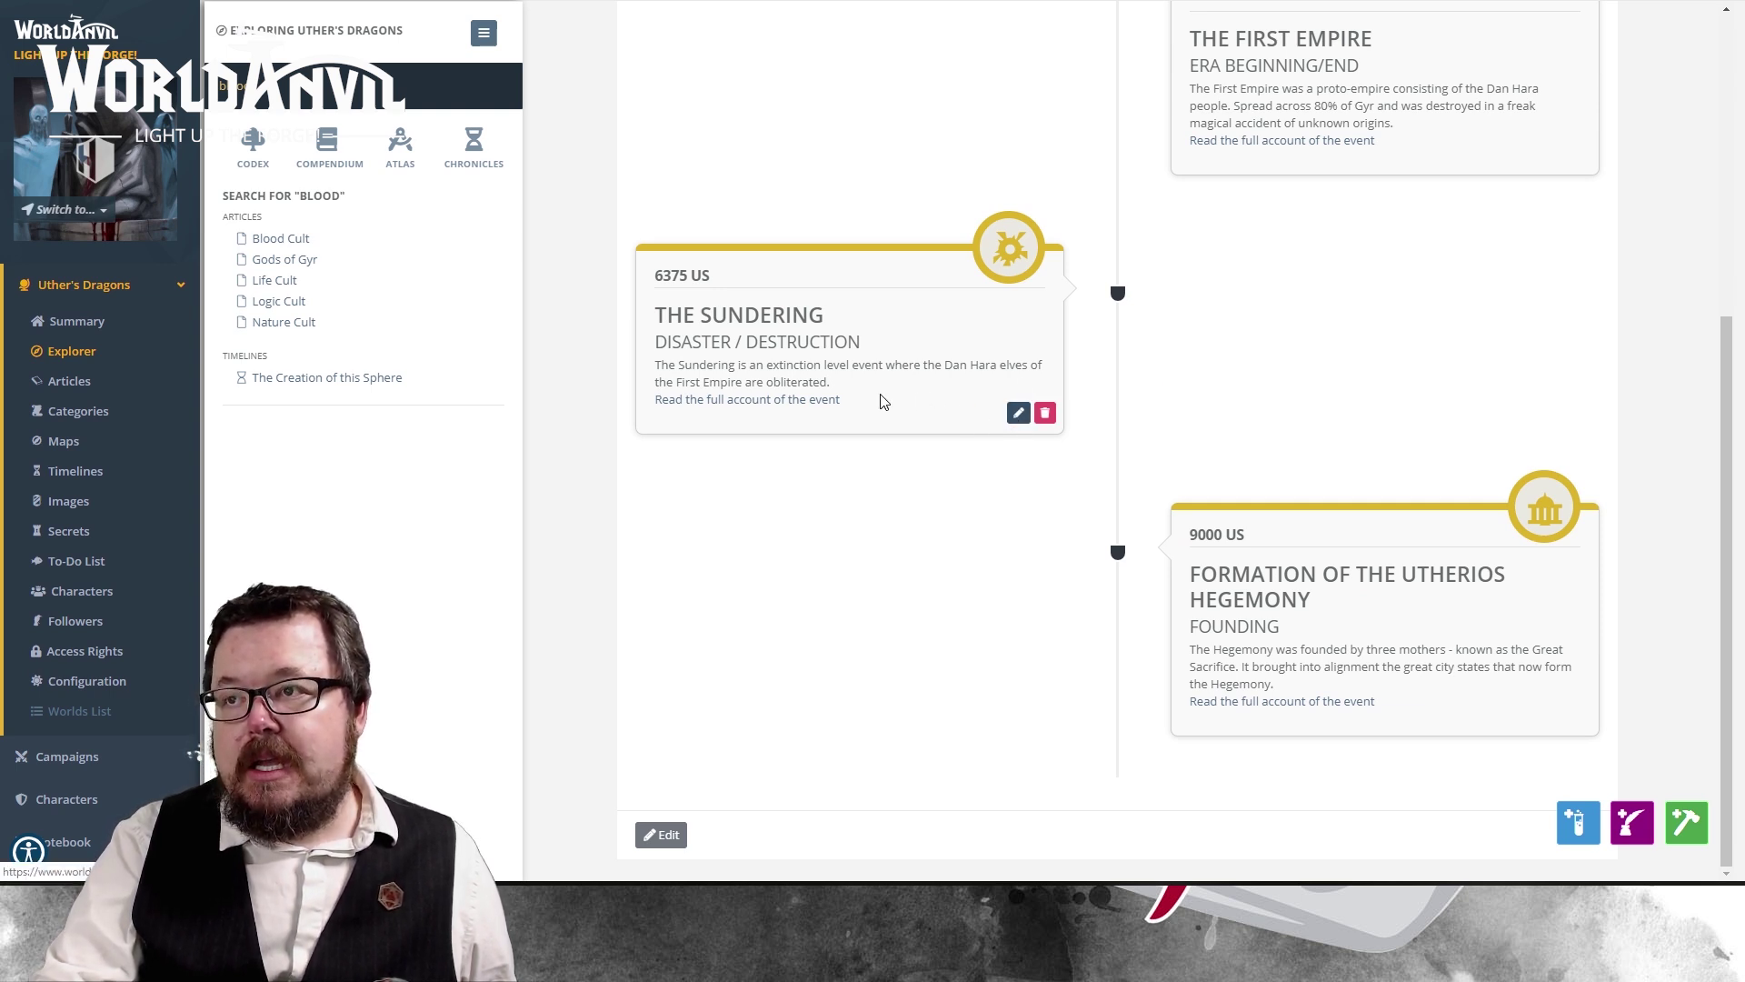
pyautogui.scroll(3, 1252, 556)
pyautogui.scroll(2, 1252, 555)
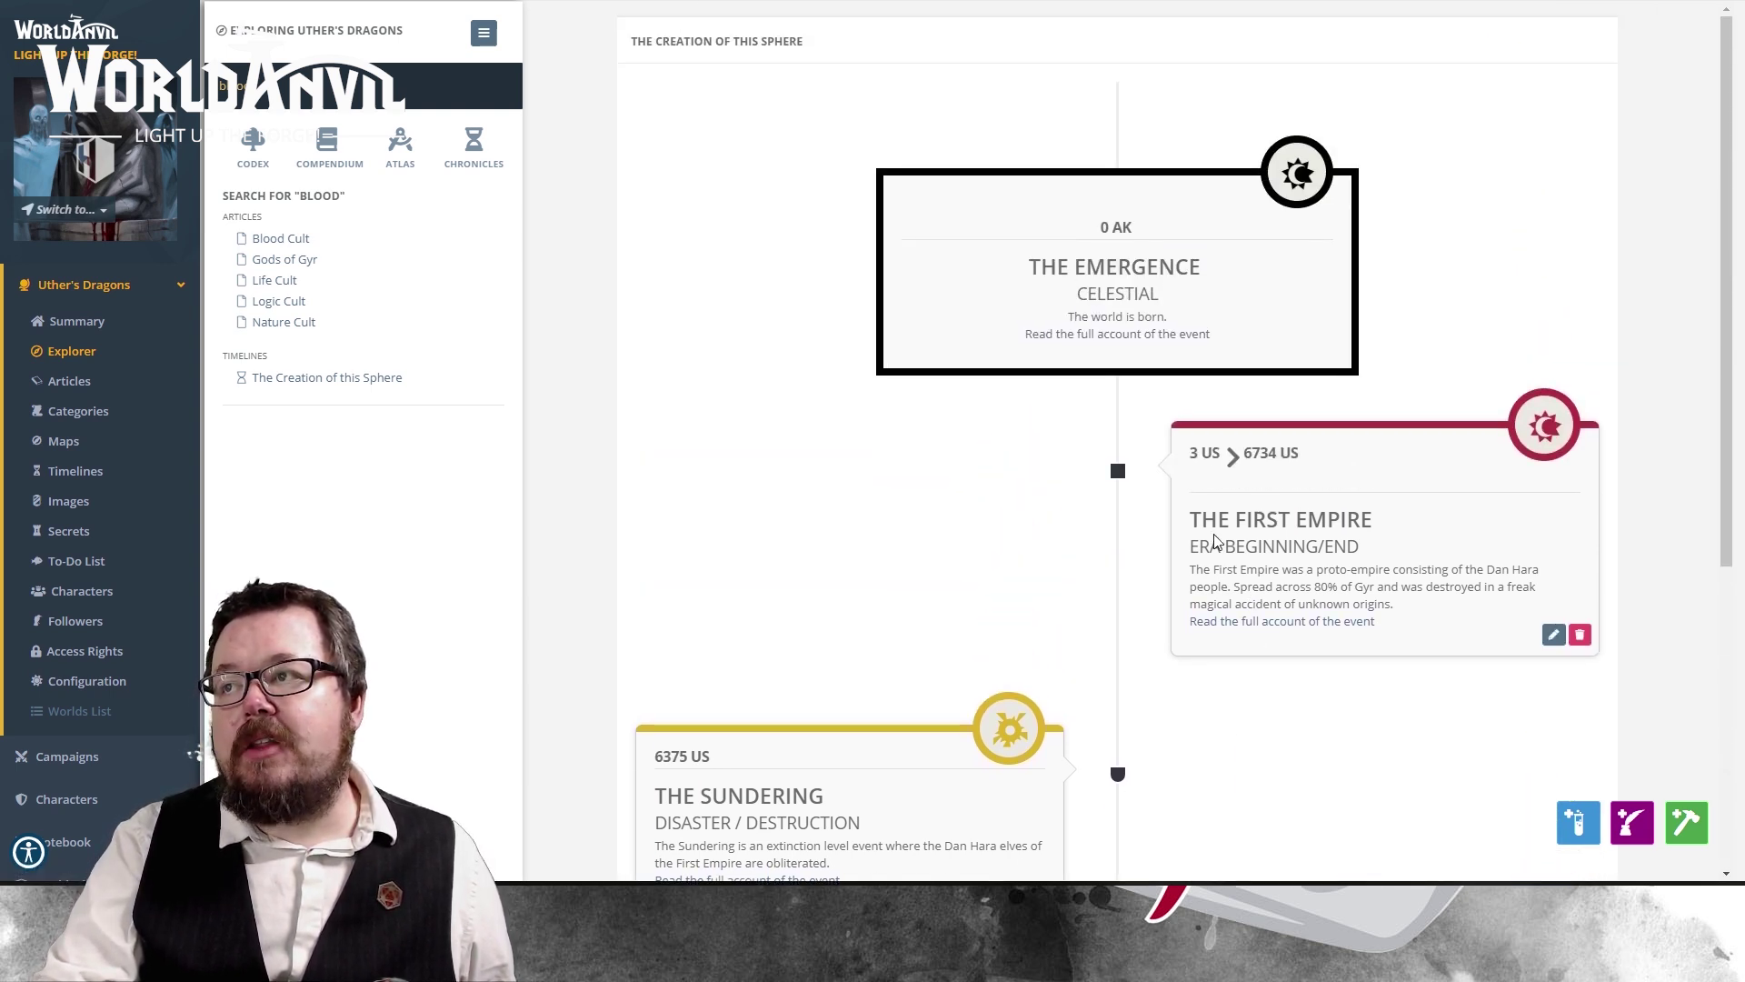
pyautogui.moveTo(1057, 342)
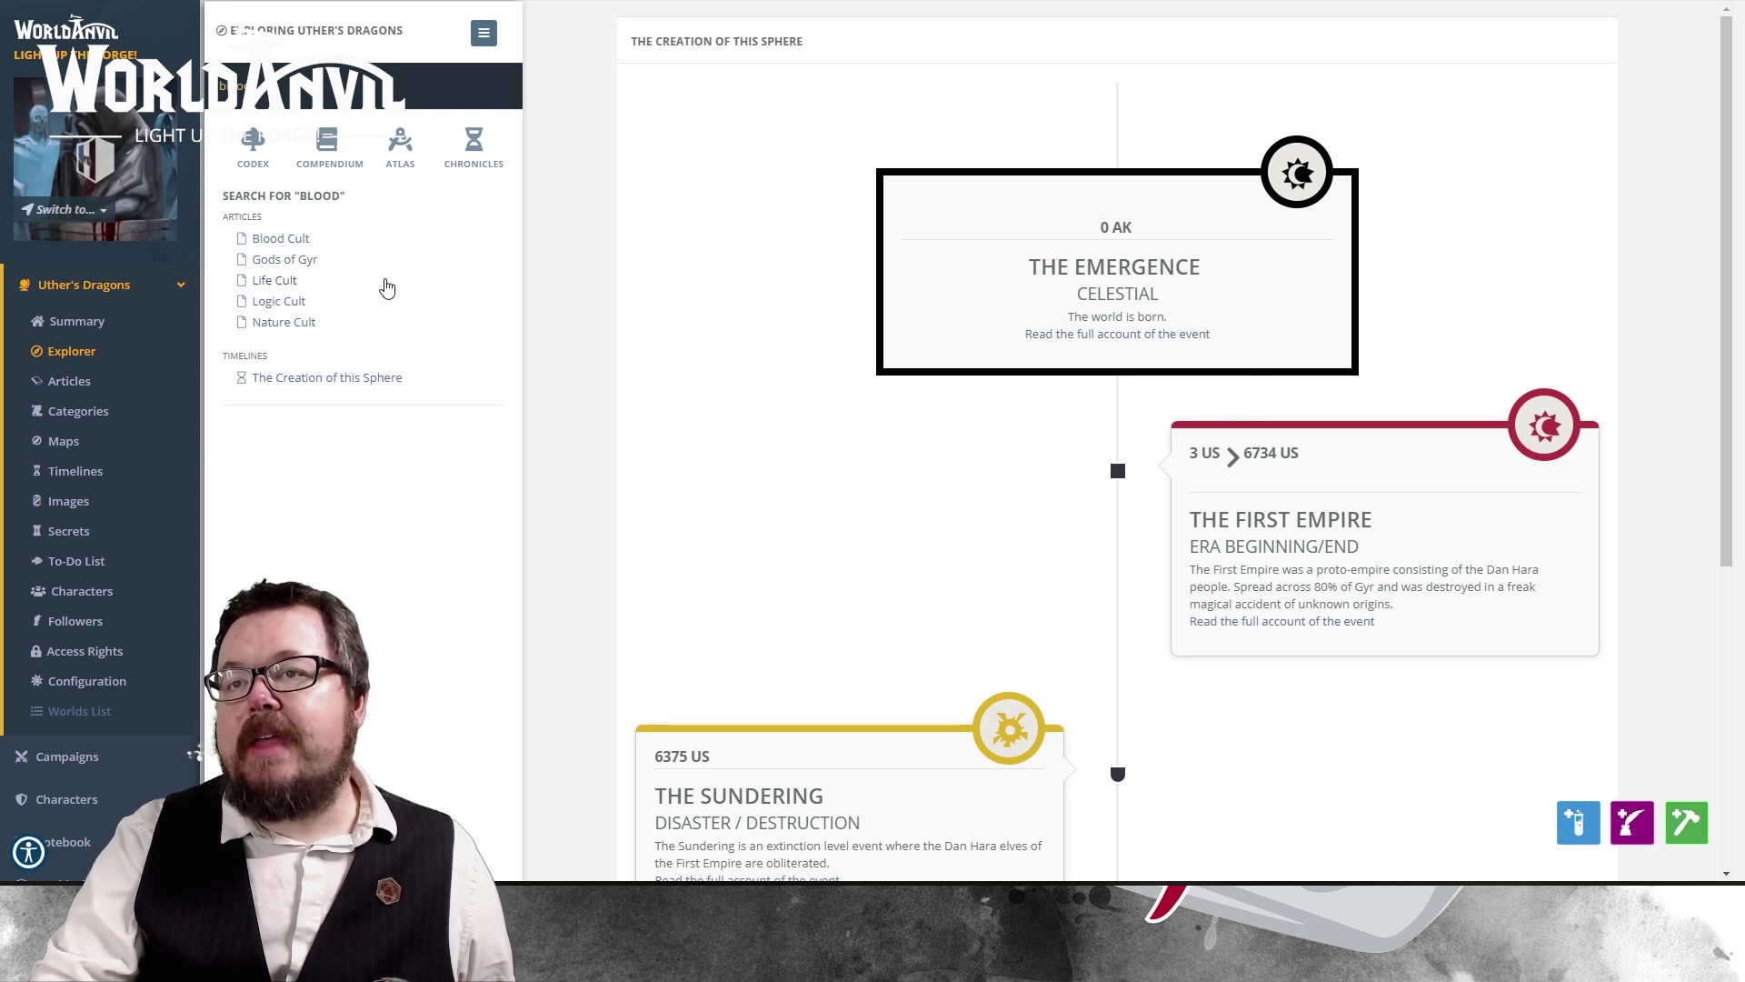
# Step: Open the Gods of Gyr article in Quick Edit, look through its text and save the article
pyautogui.click(285, 260)
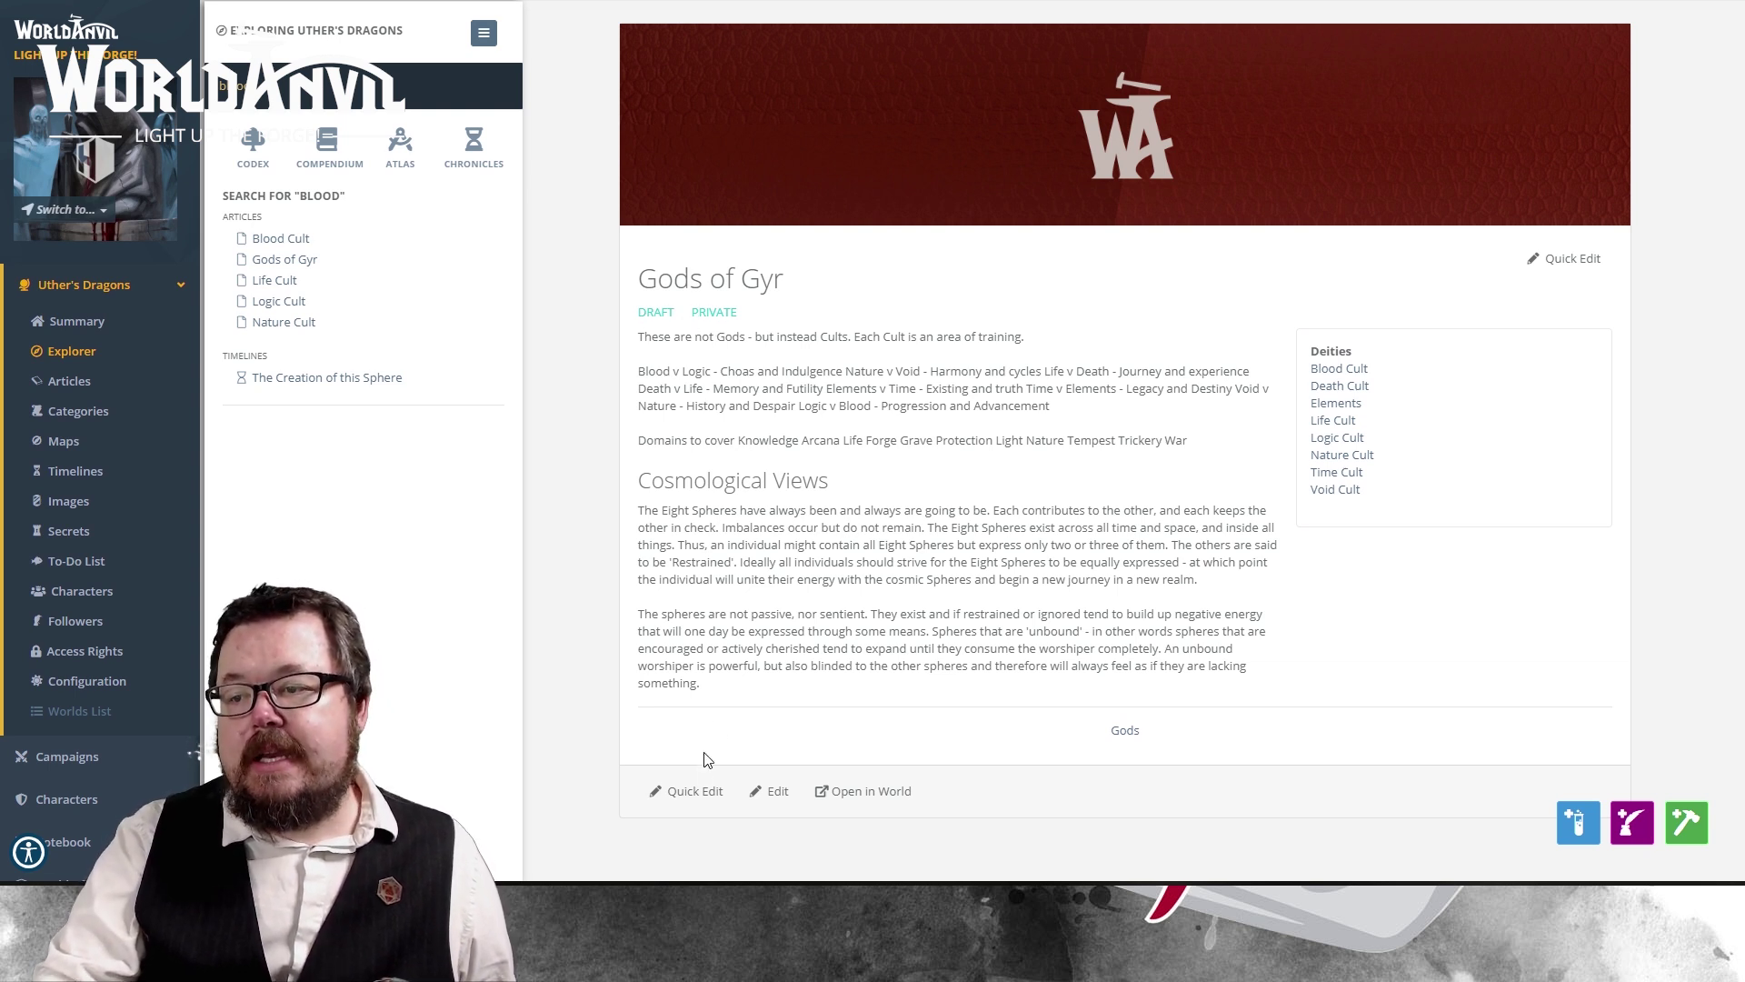
pyautogui.click(696, 792)
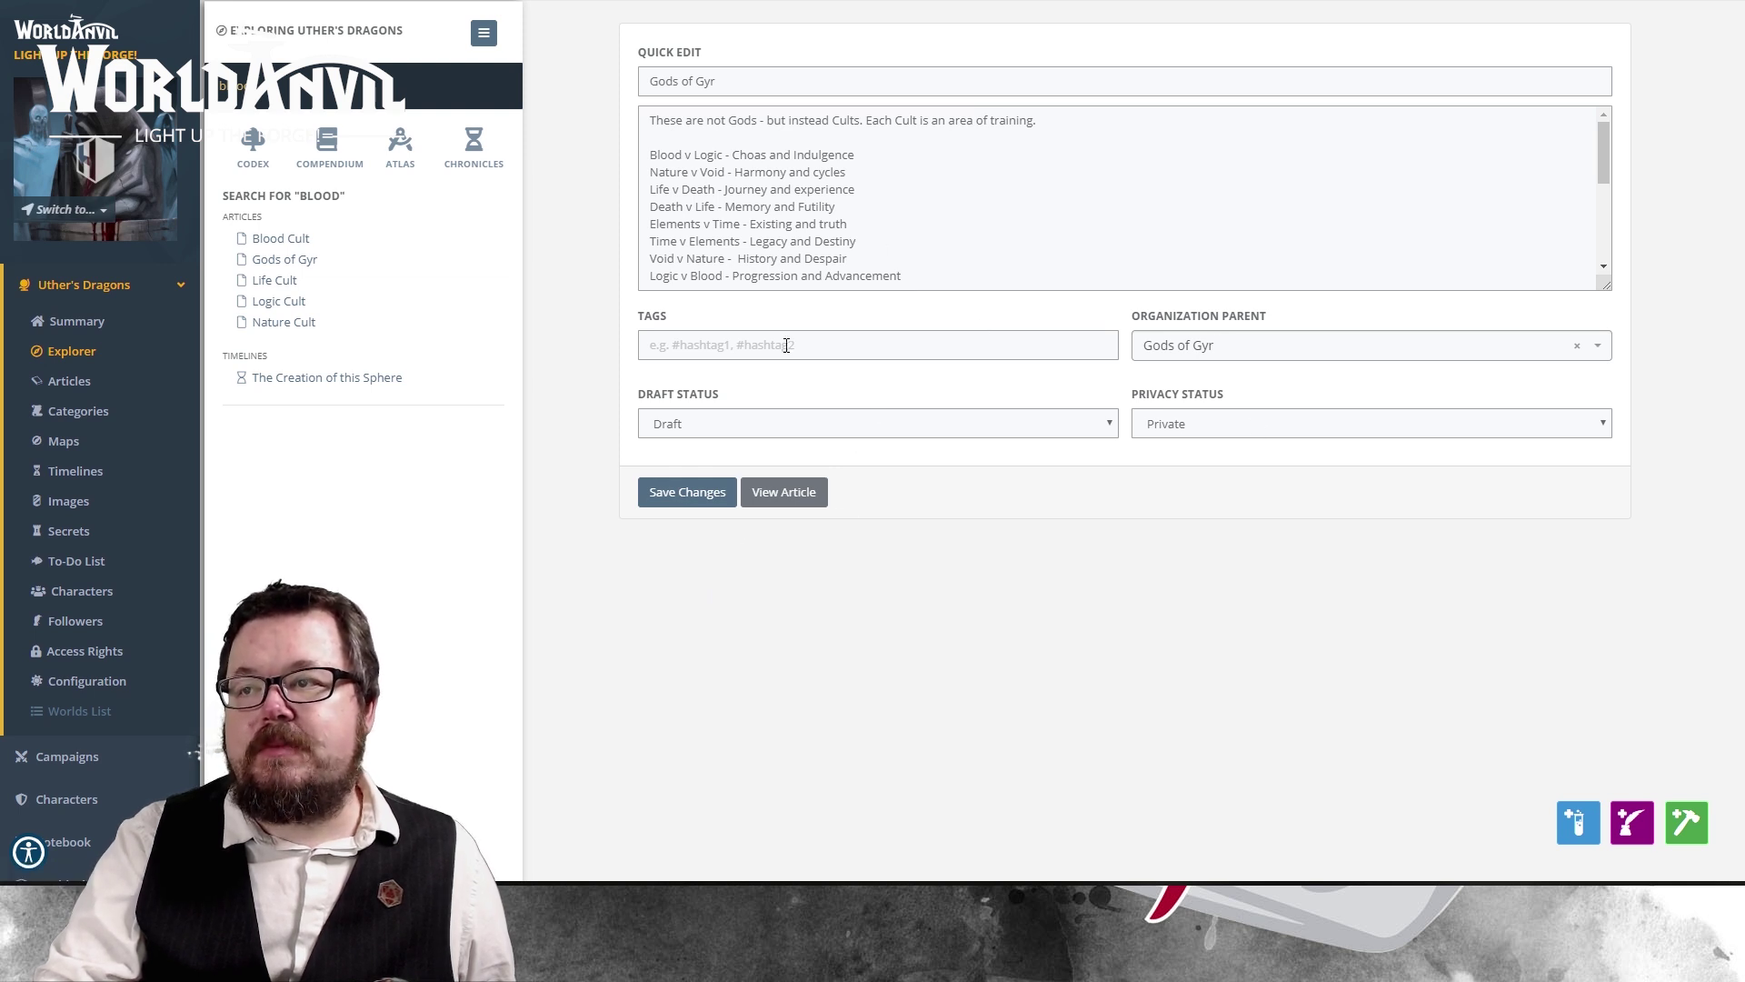
pyautogui.click(975, 212)
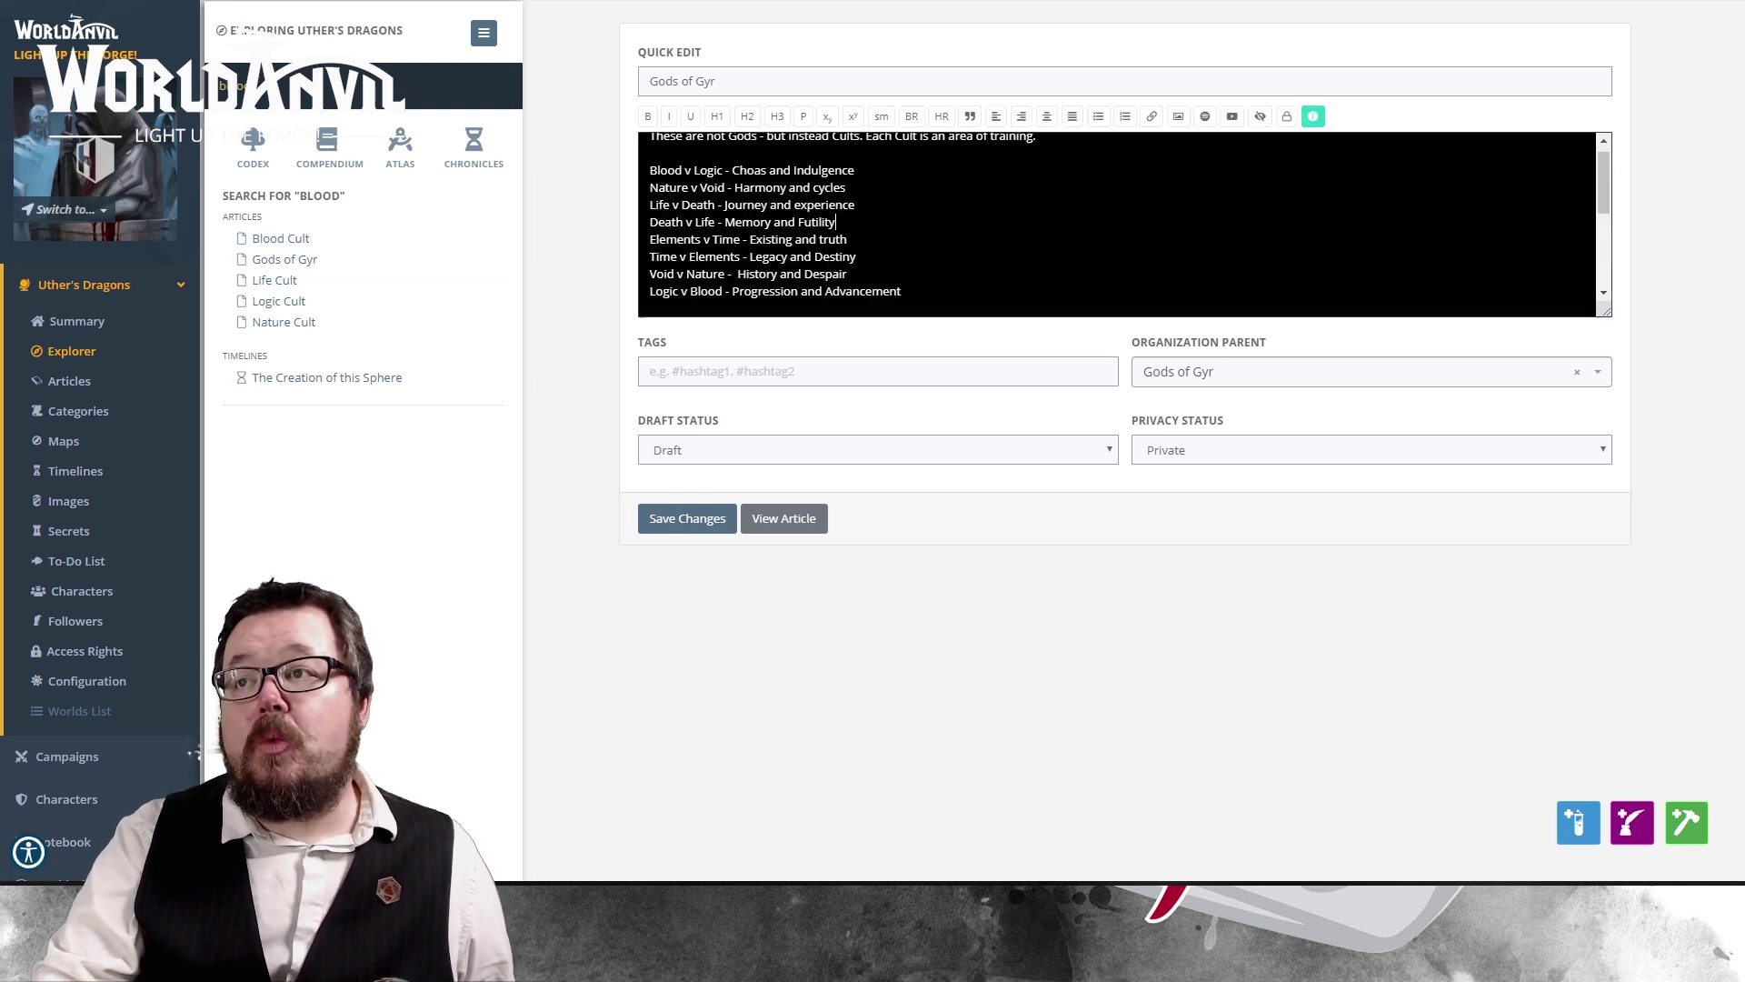
pyautogui.scroll(-5, 975, 212)
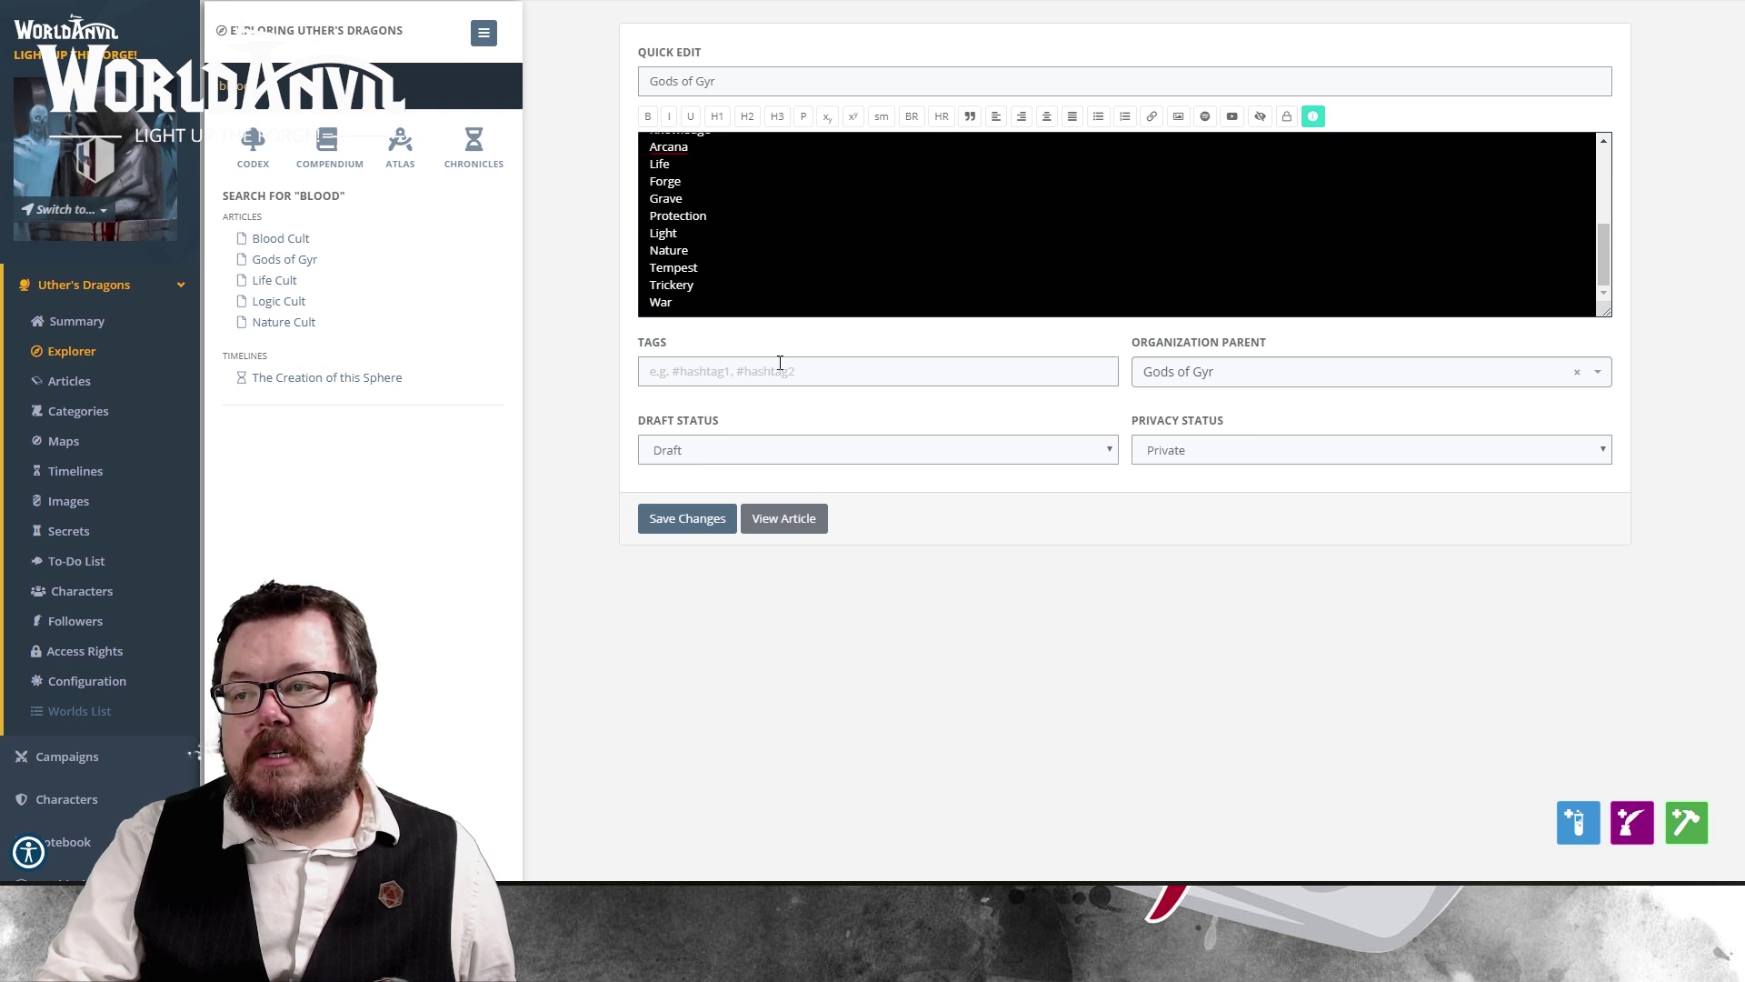
pyautogui.click(701, 532)
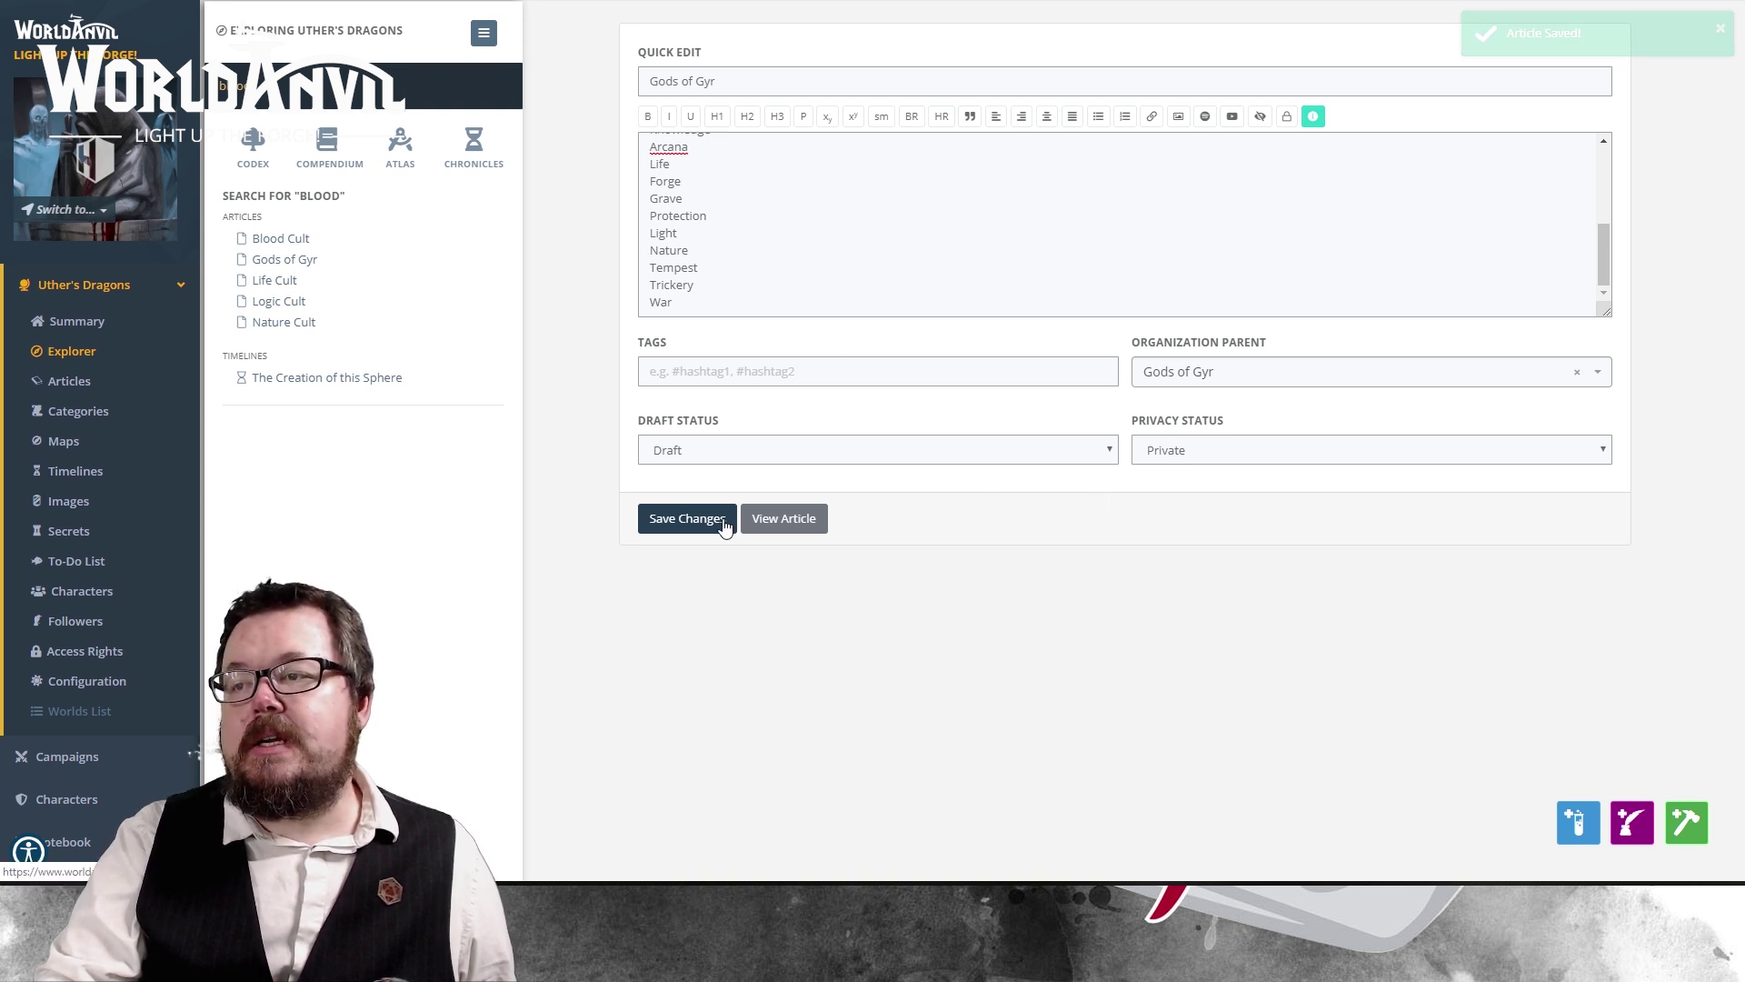
# Step: Examine the Blood Cult article in its full editor and return to the codex in the Explorer
pyautogui.click(282, 238)
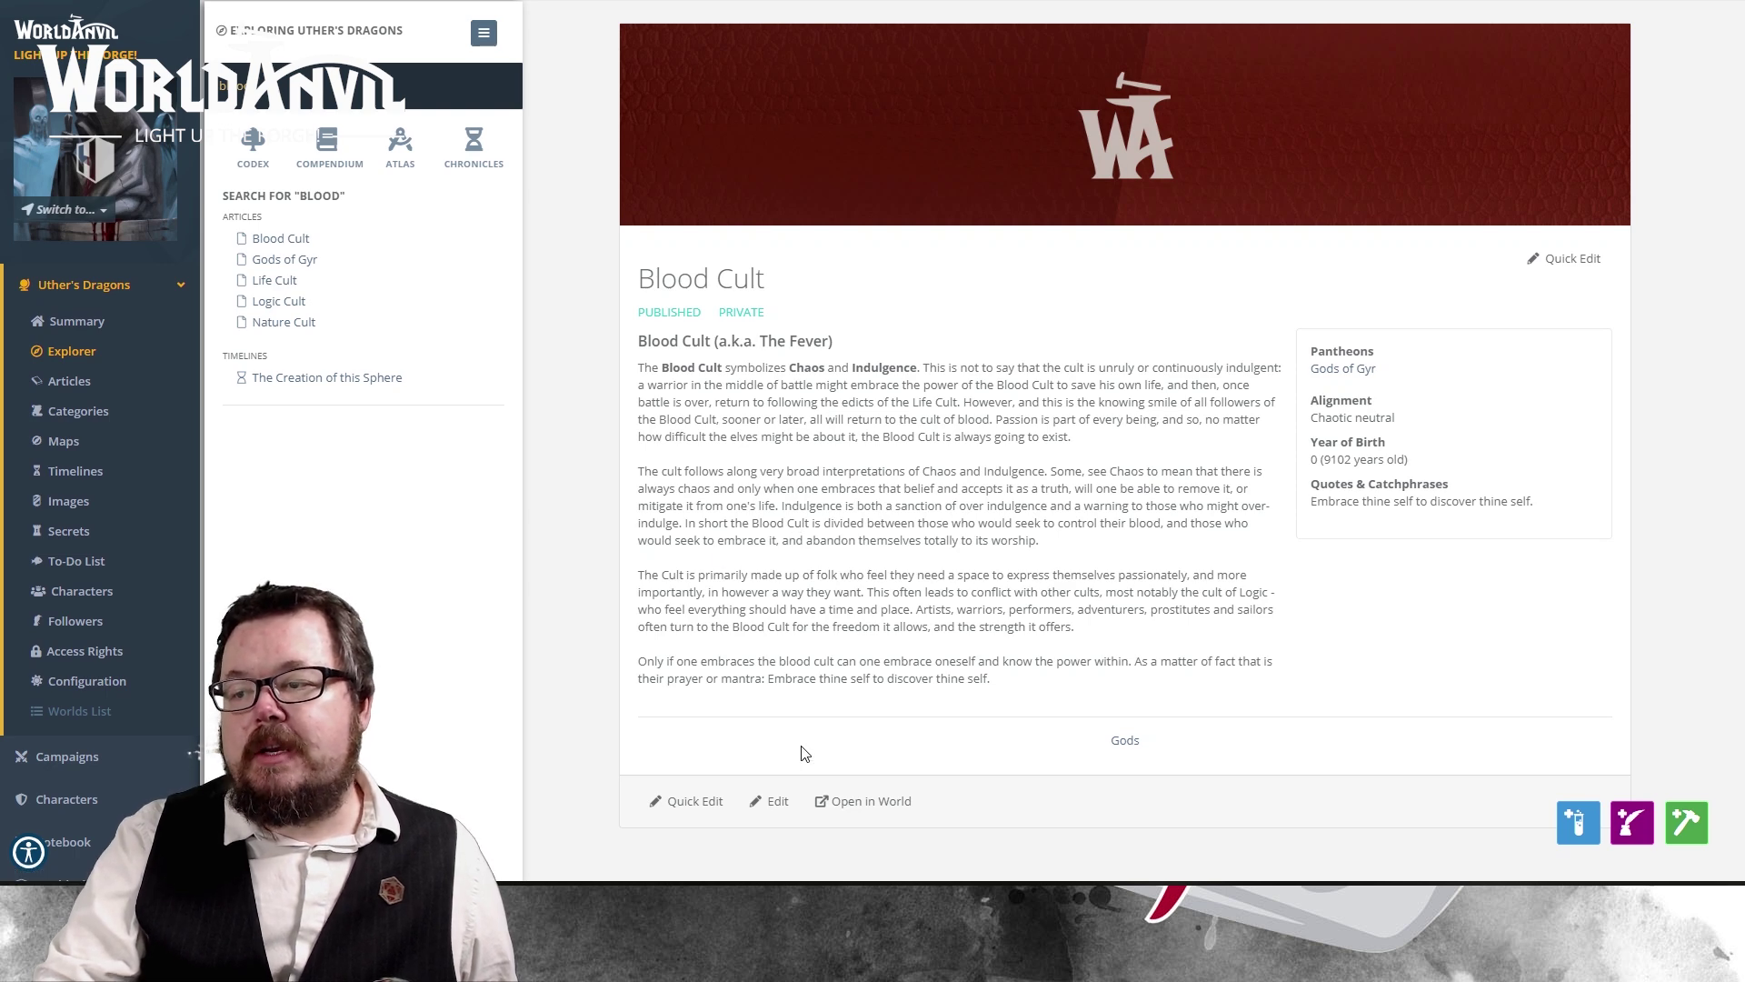
pyautogui.click(780, 802)
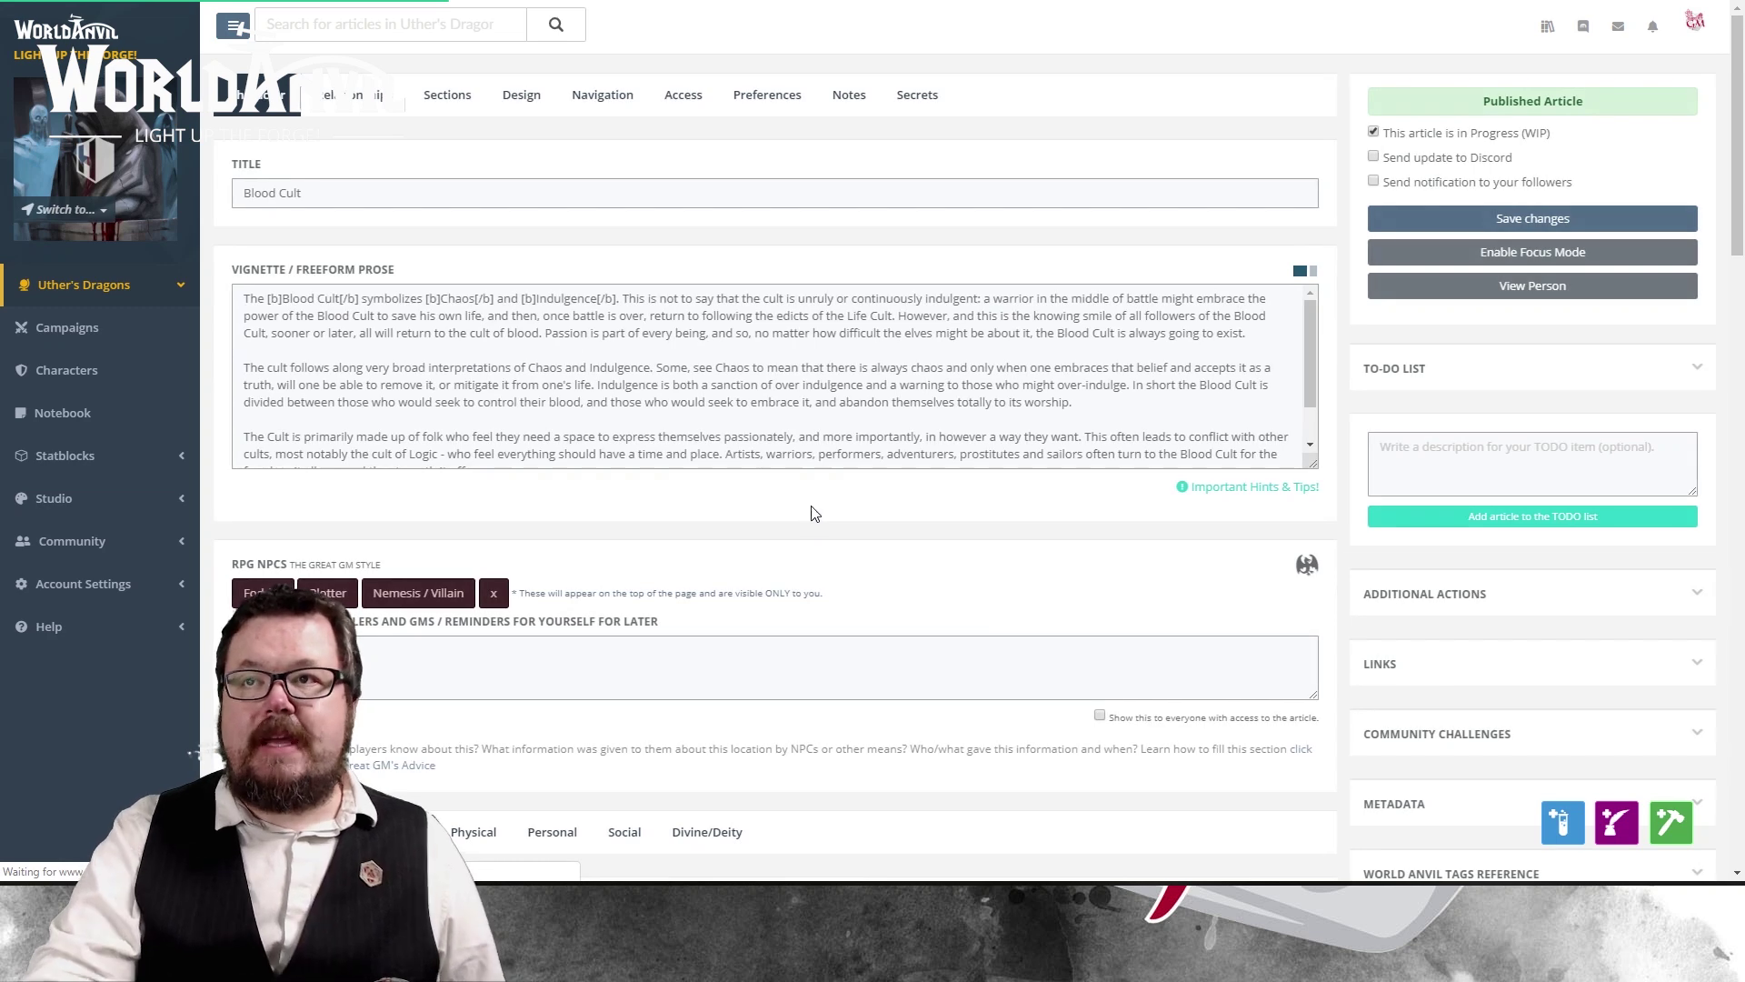
pyautogui.scroll(-4, 813, 523)
pyautogui.scroll(4, 718, 664)
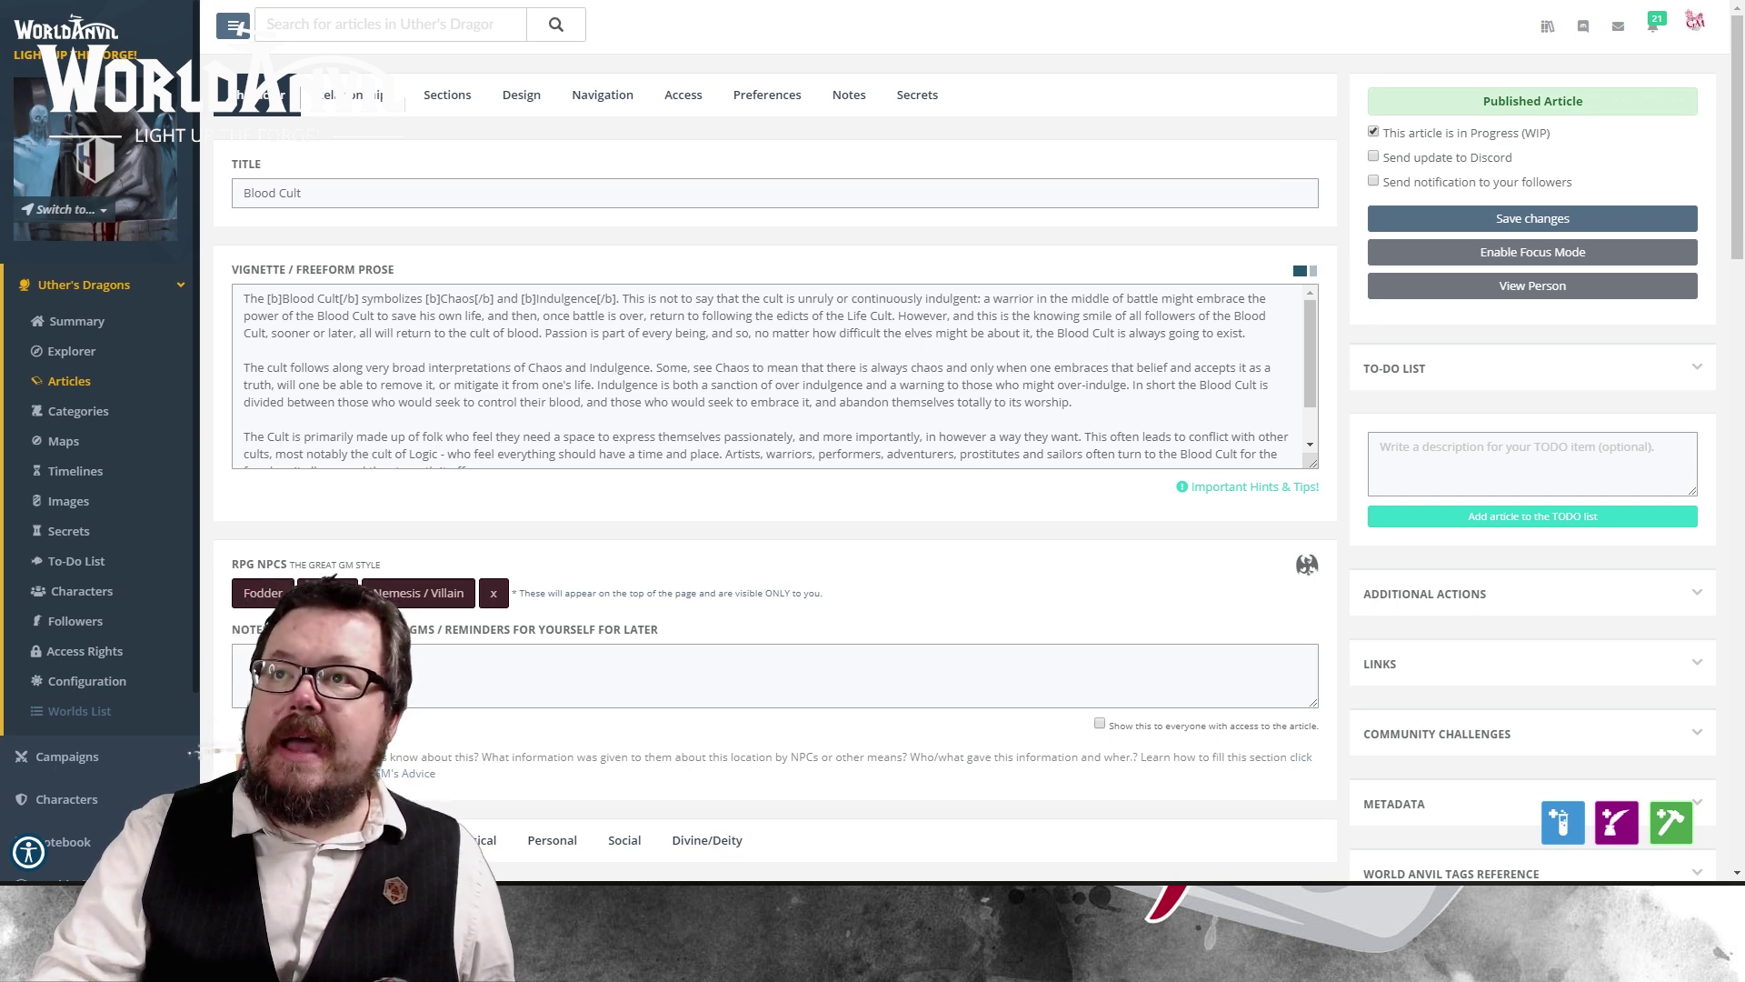
pyautogui.hotkey('ctrl', 'w')
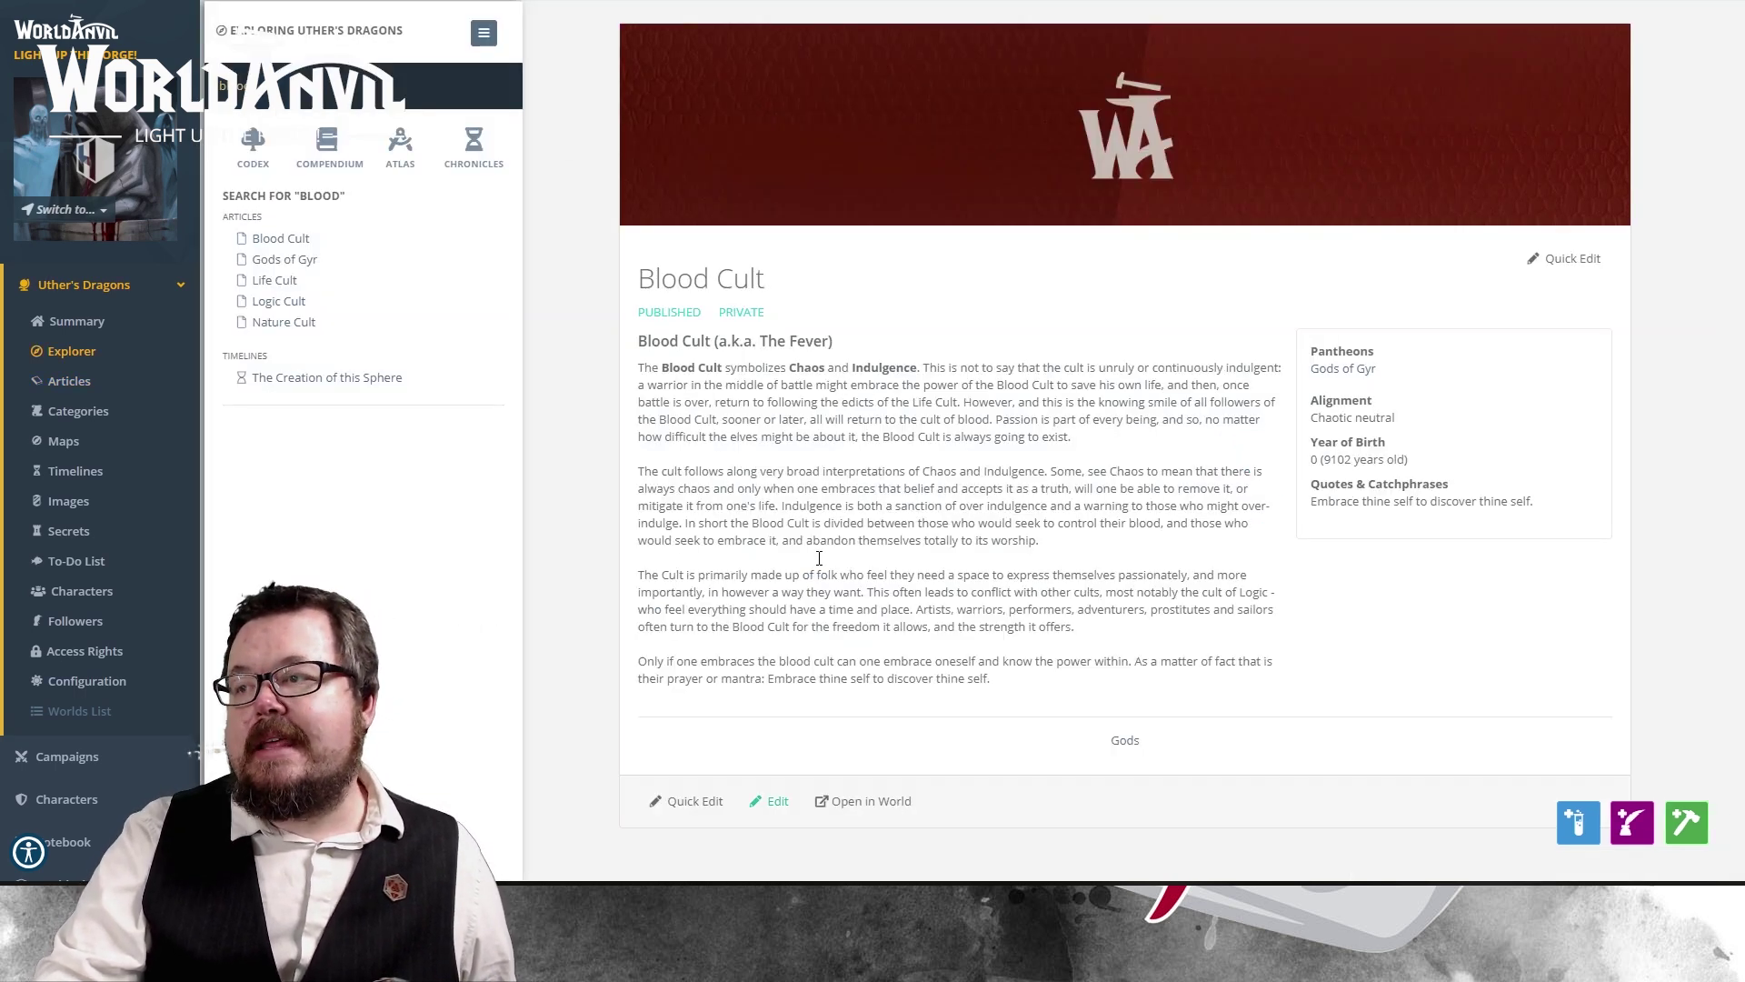
pyautogui.click(253, 150)
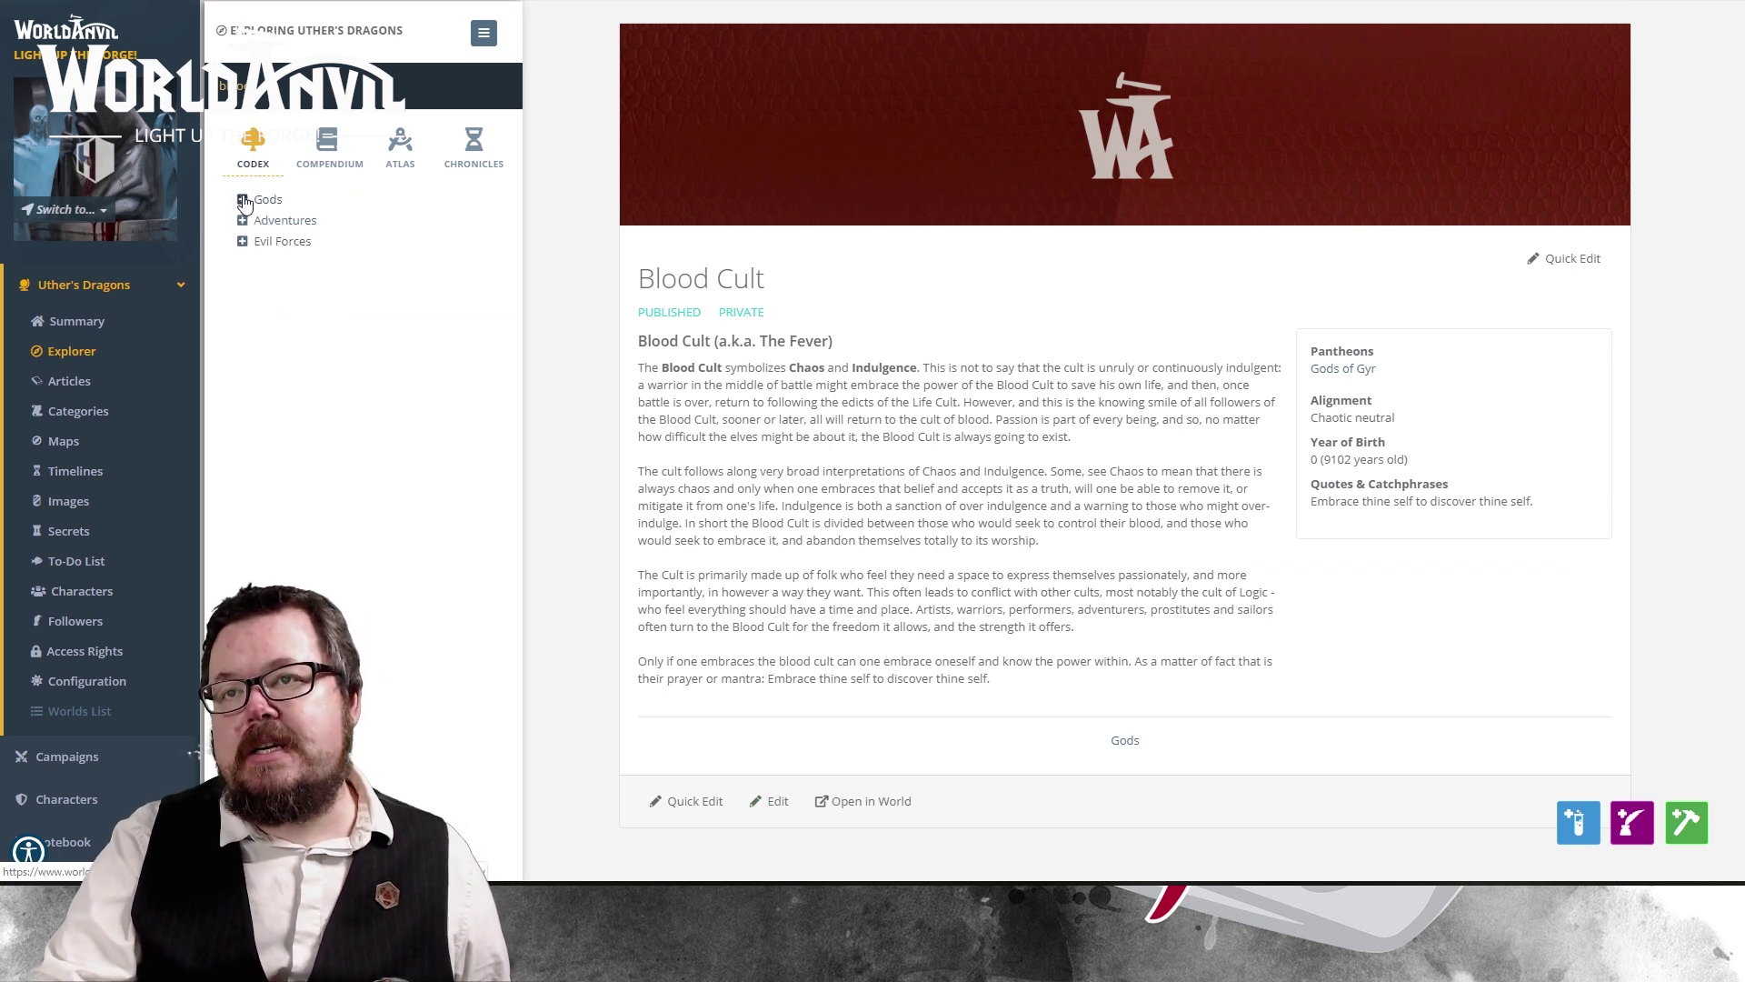
# Step: Expand the Gods category in the codex and look through the Utherios Hegemony Hero Ranks article in the compendium
pyautogui.click(242, 199)
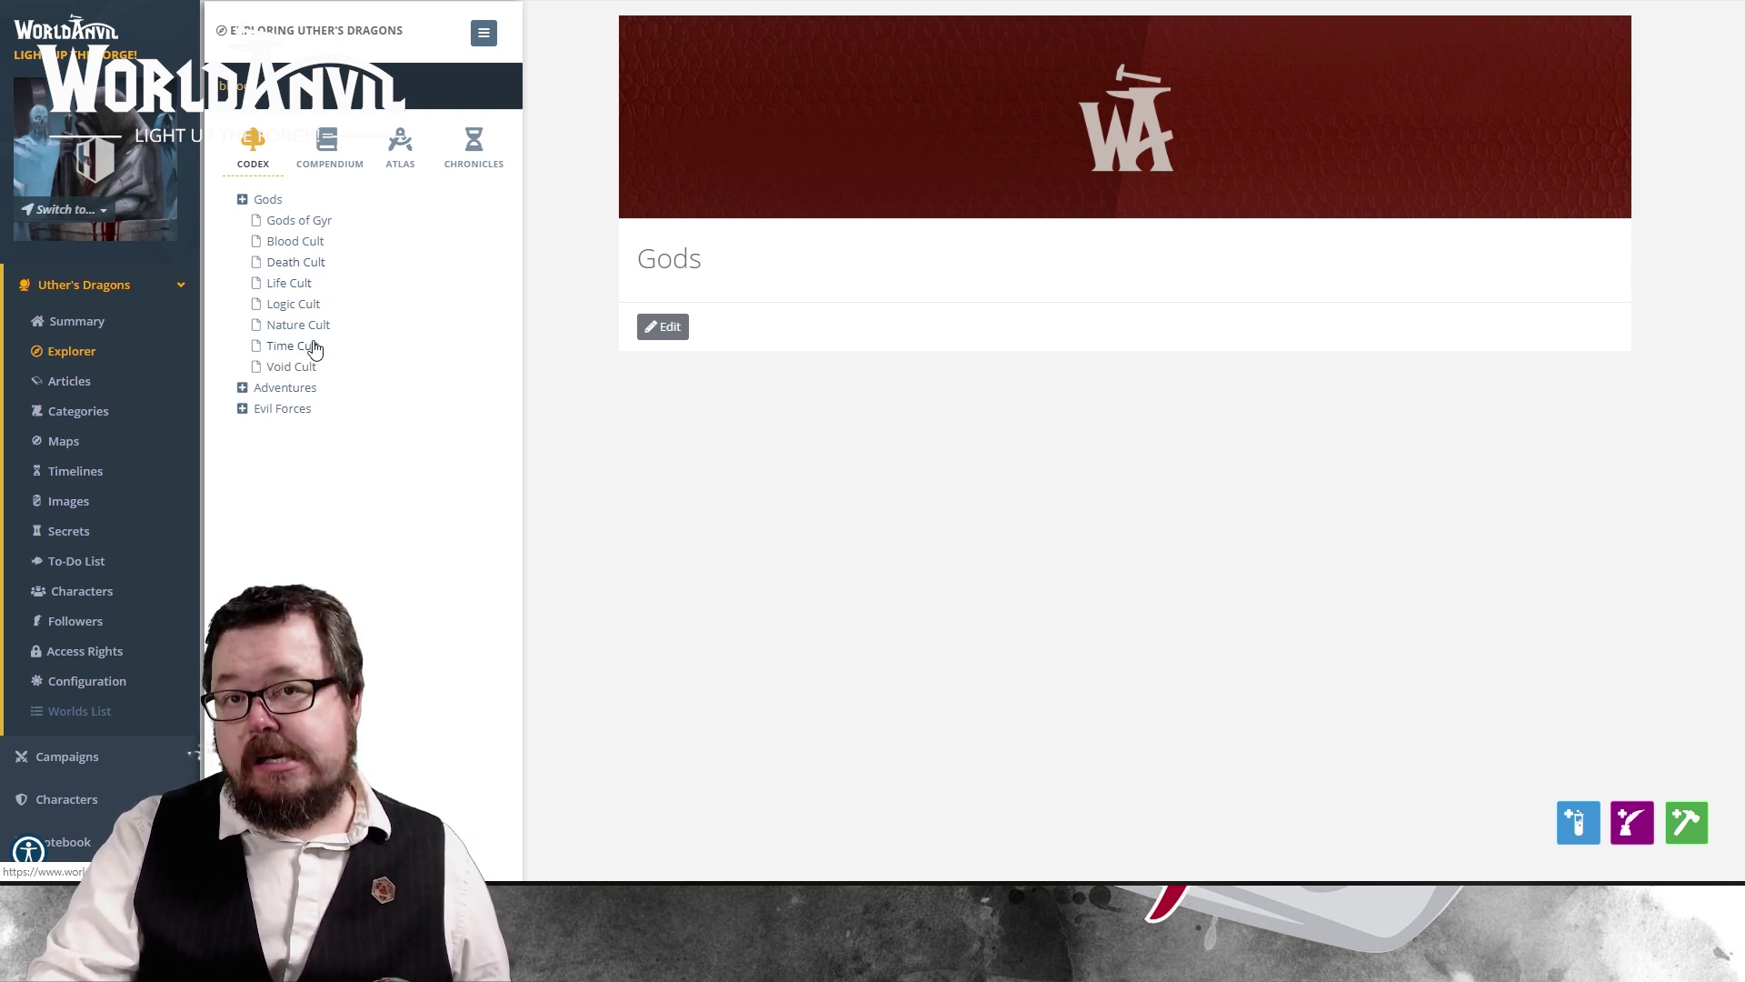
pyautogui.click(331, 157)
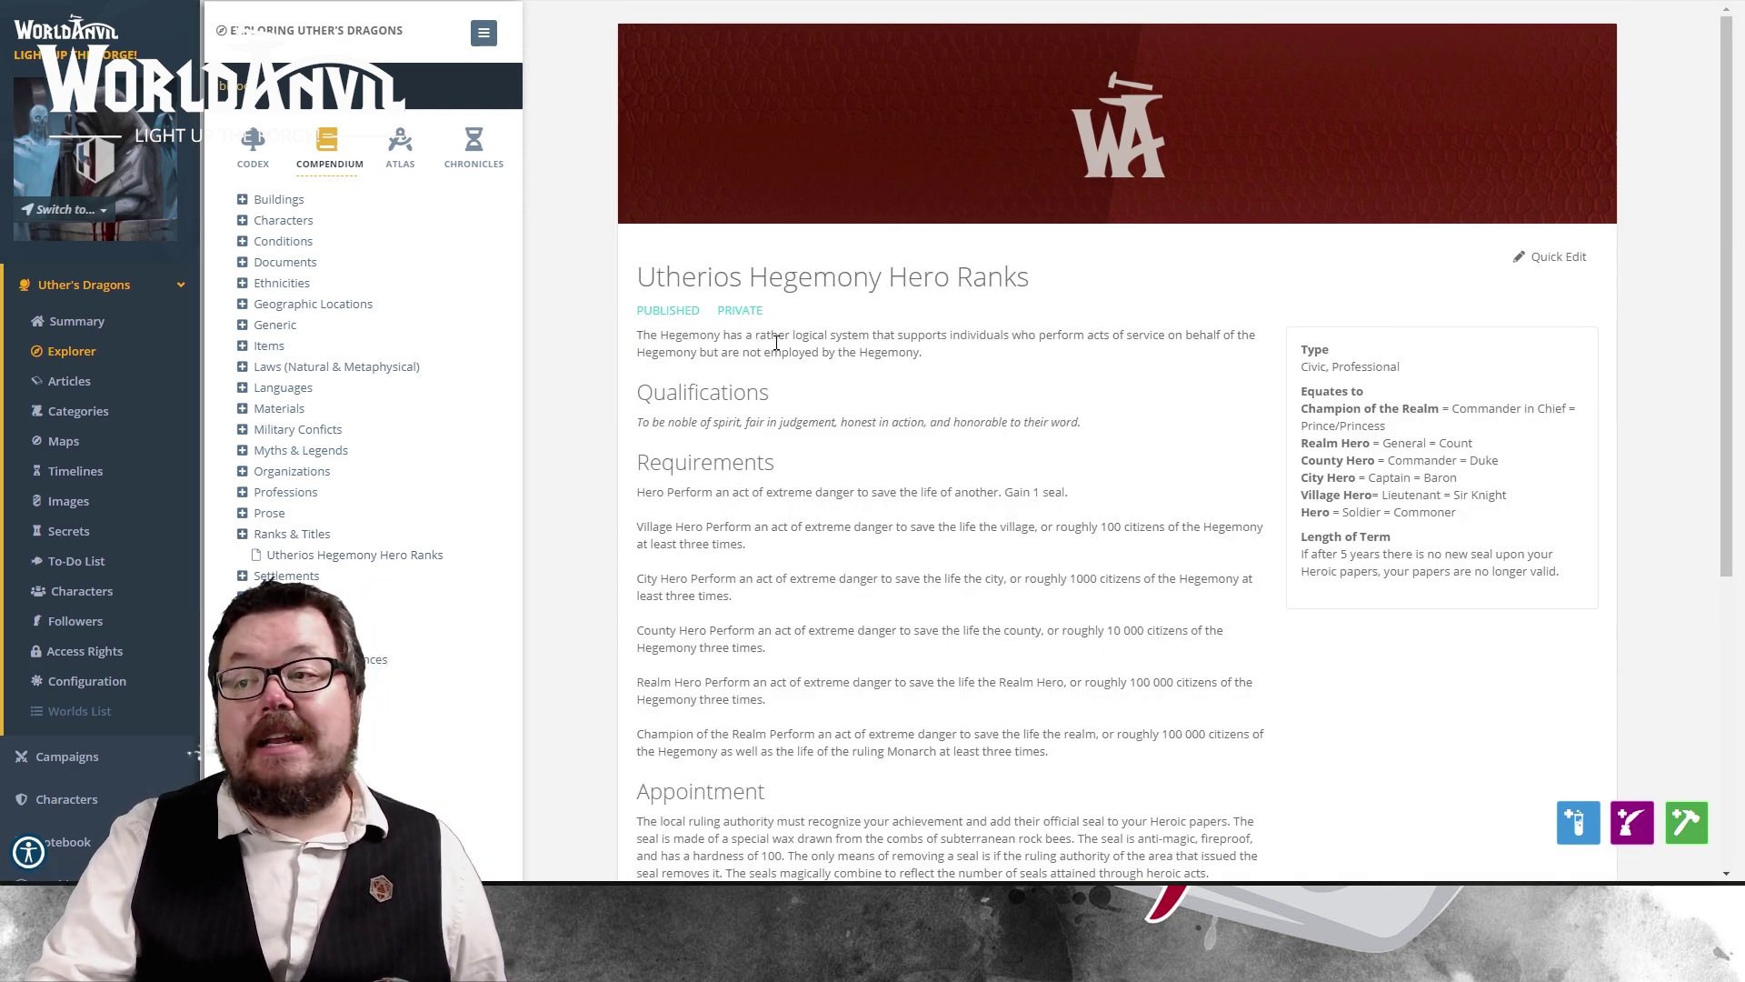
pyautogui.scroll(-5, 777, 342)
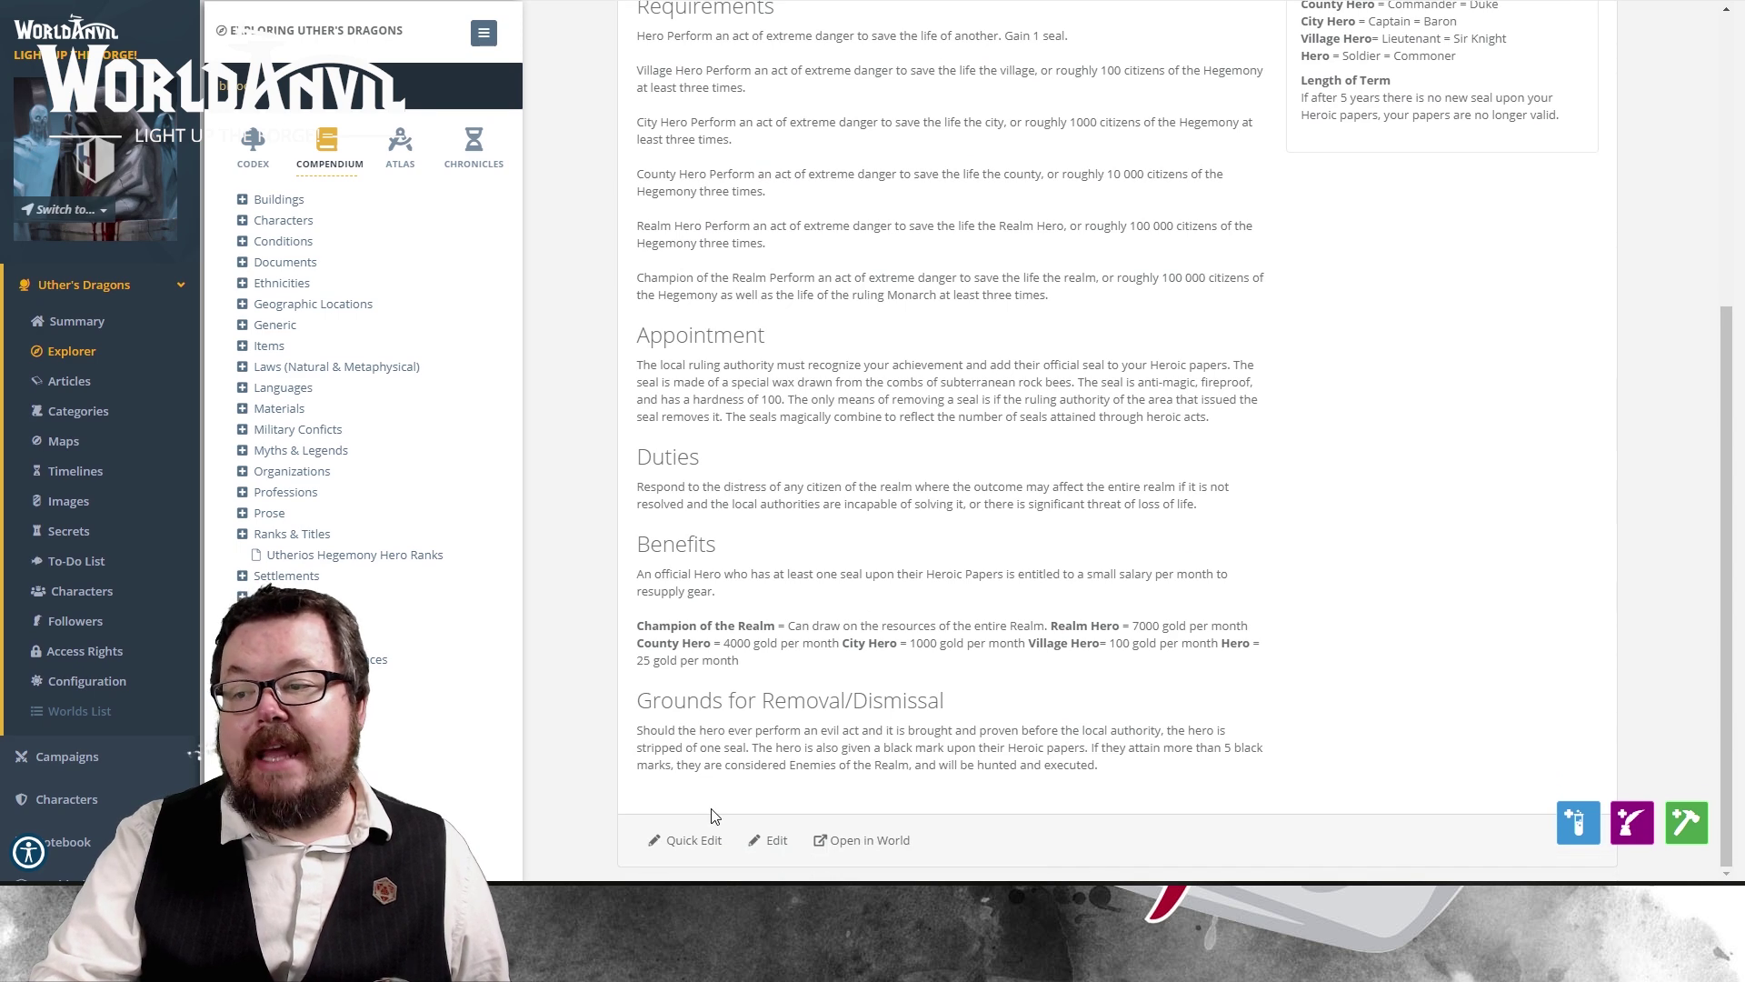
pyautogui.scroll(5, 905, 621)
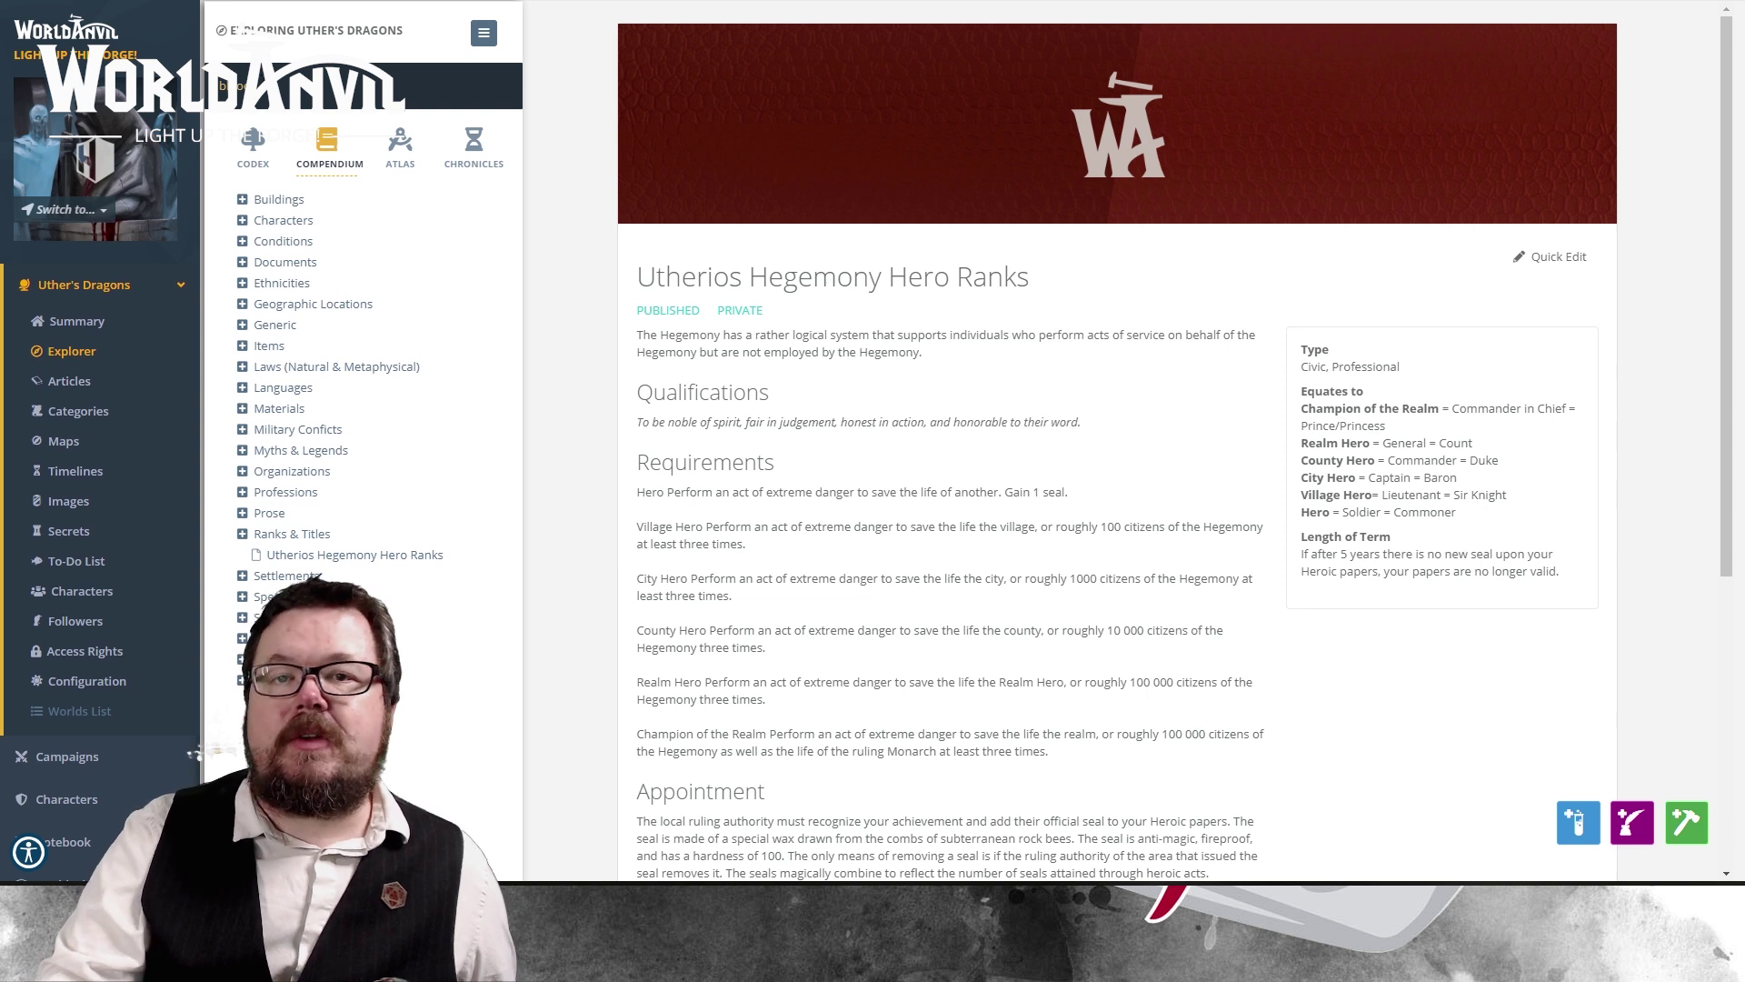
# Step: Open the Gyr map from the atlas, survey its lands and view the new marker form at a spot in Taldarus
pyautogui.click(400, 150)
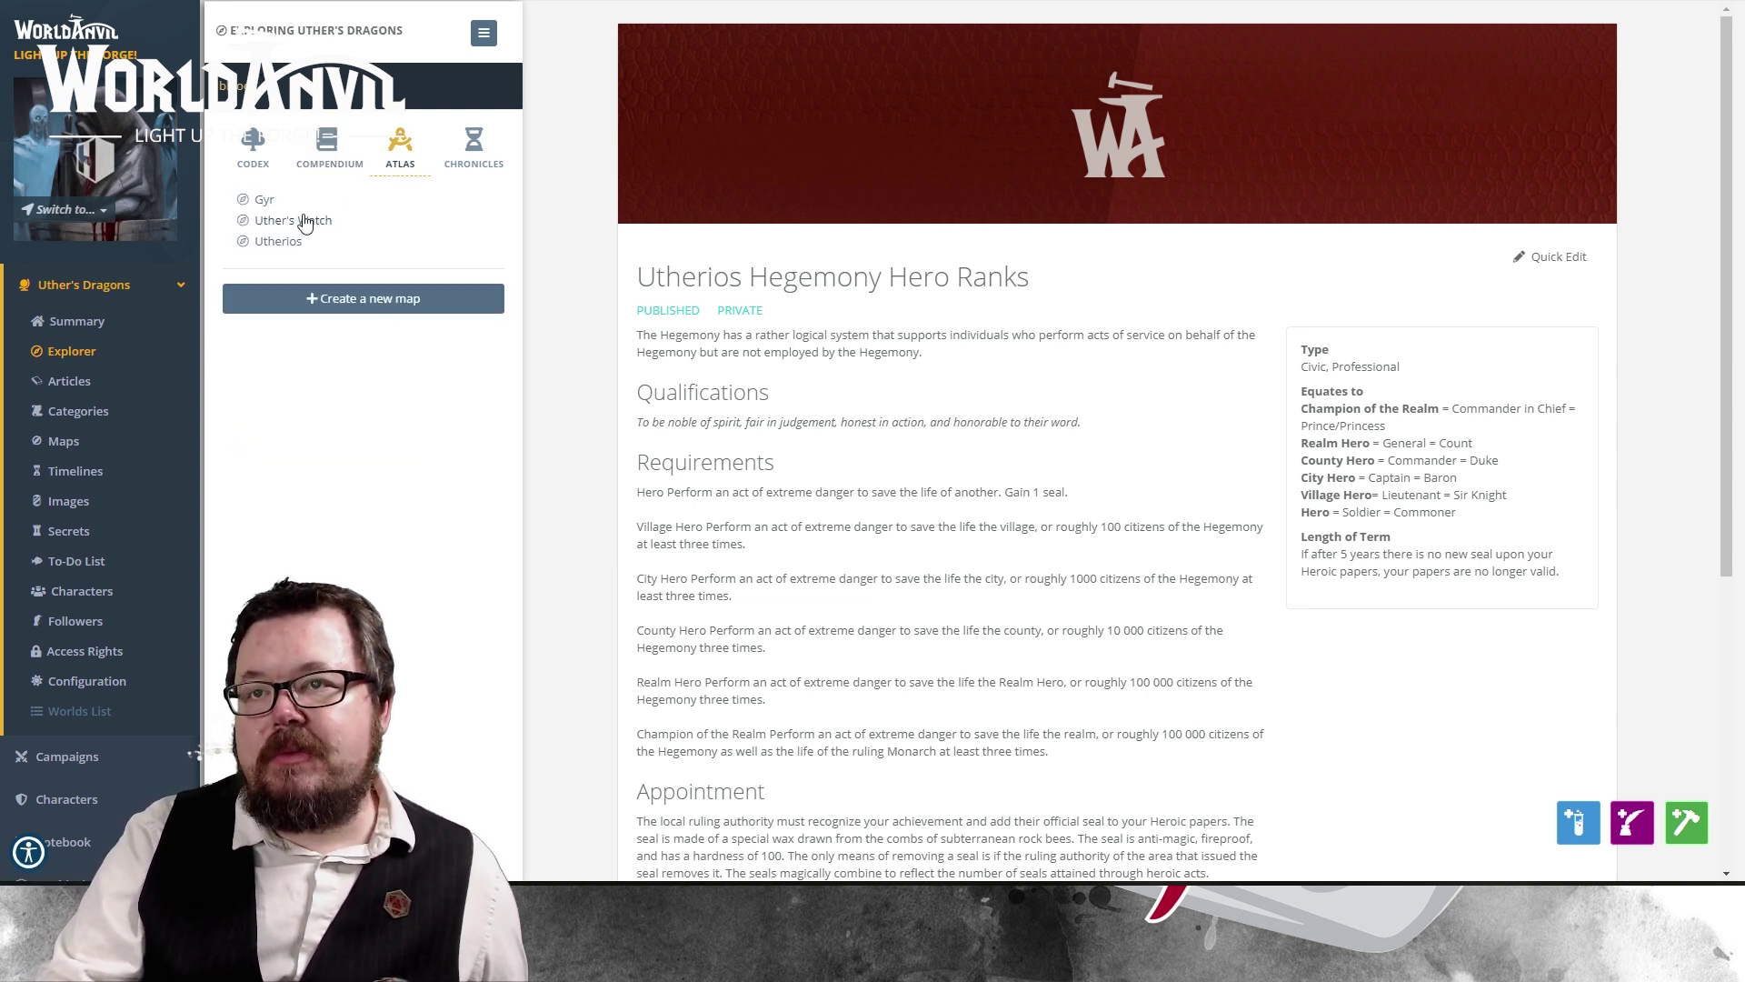
pyautogui.click(263, 200)
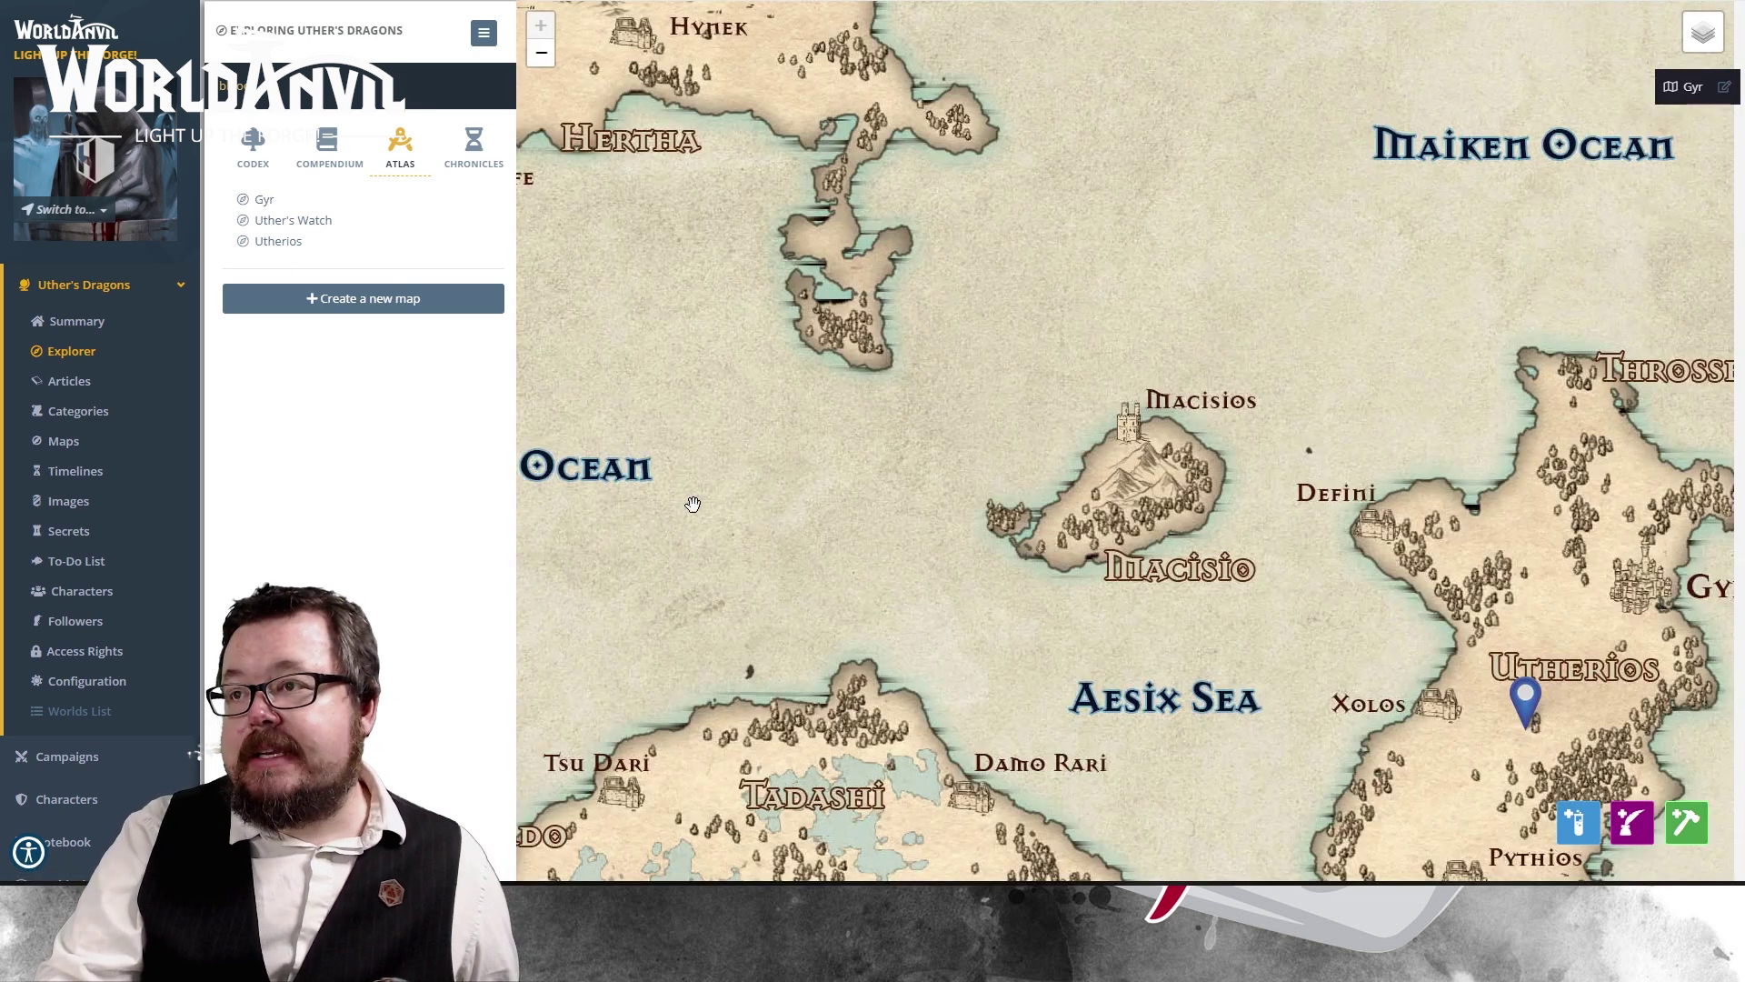
pyautogui.moveTo(826, 412); pyautogui.dragTo(1003, 184)
pyautogui.moveTo(1136, 436); pyautogui.dragTo(820, 111)
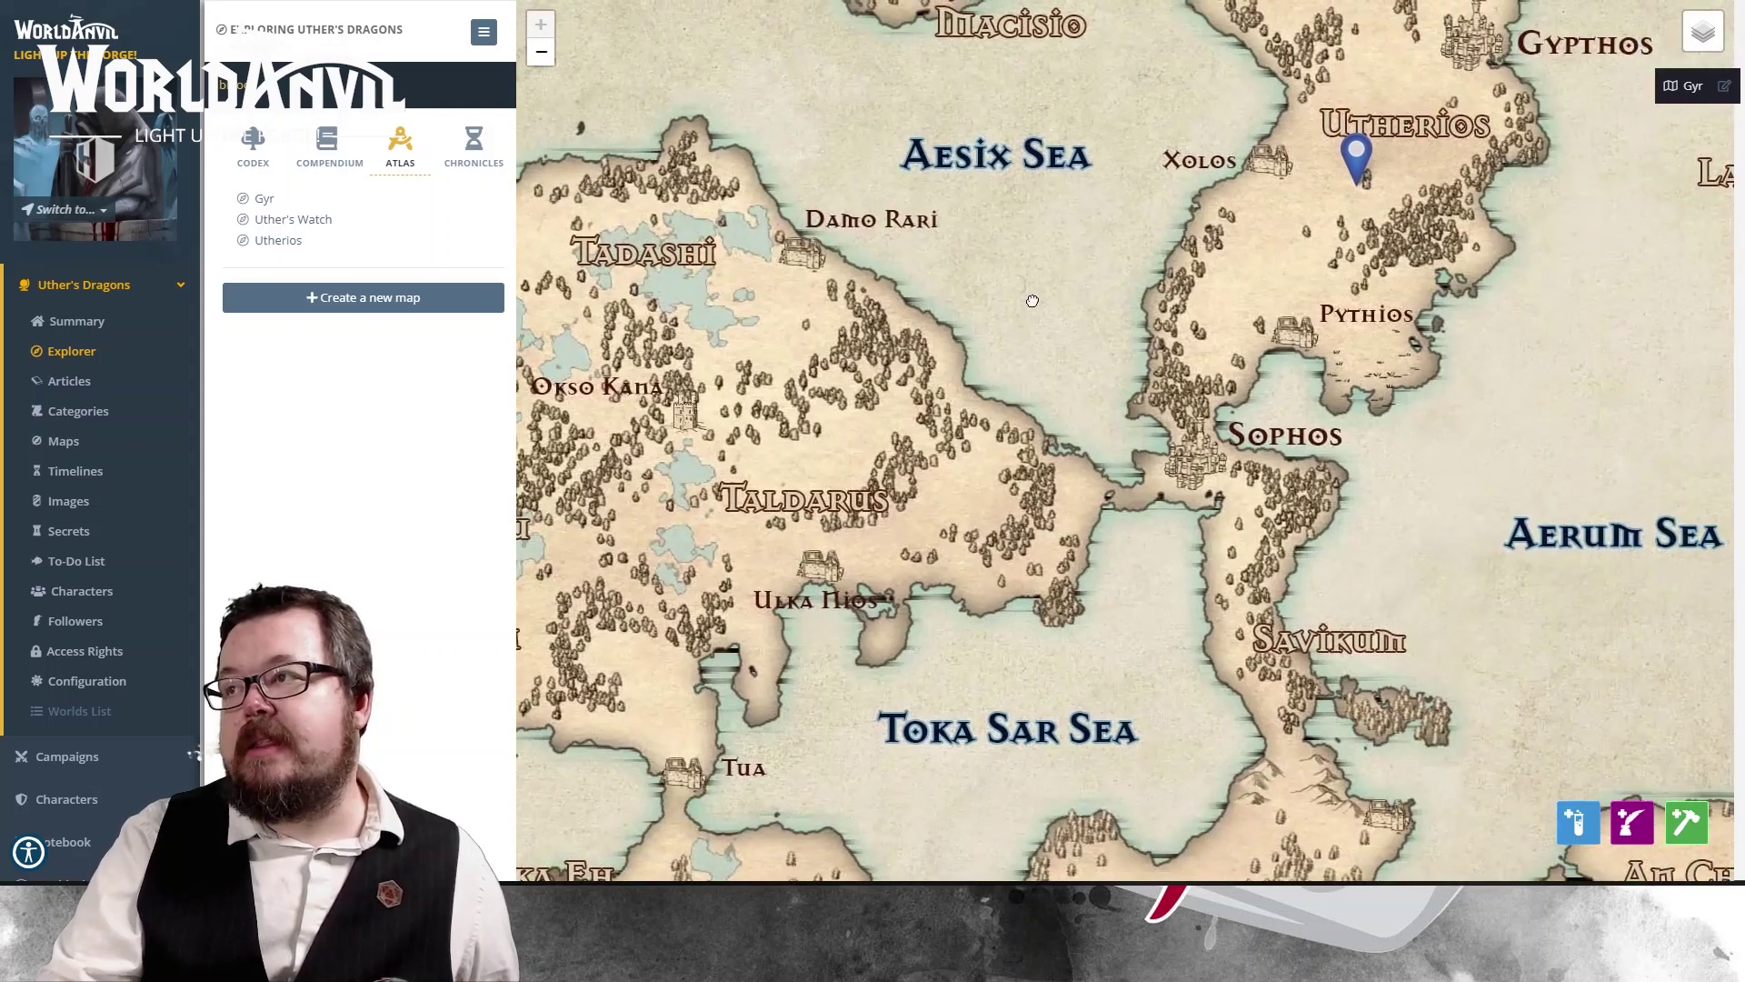
pyautogui.moveTo(1083, 296); pyautogui.dragTo(992, 204)
pyautogui.rightClick(880, 399)
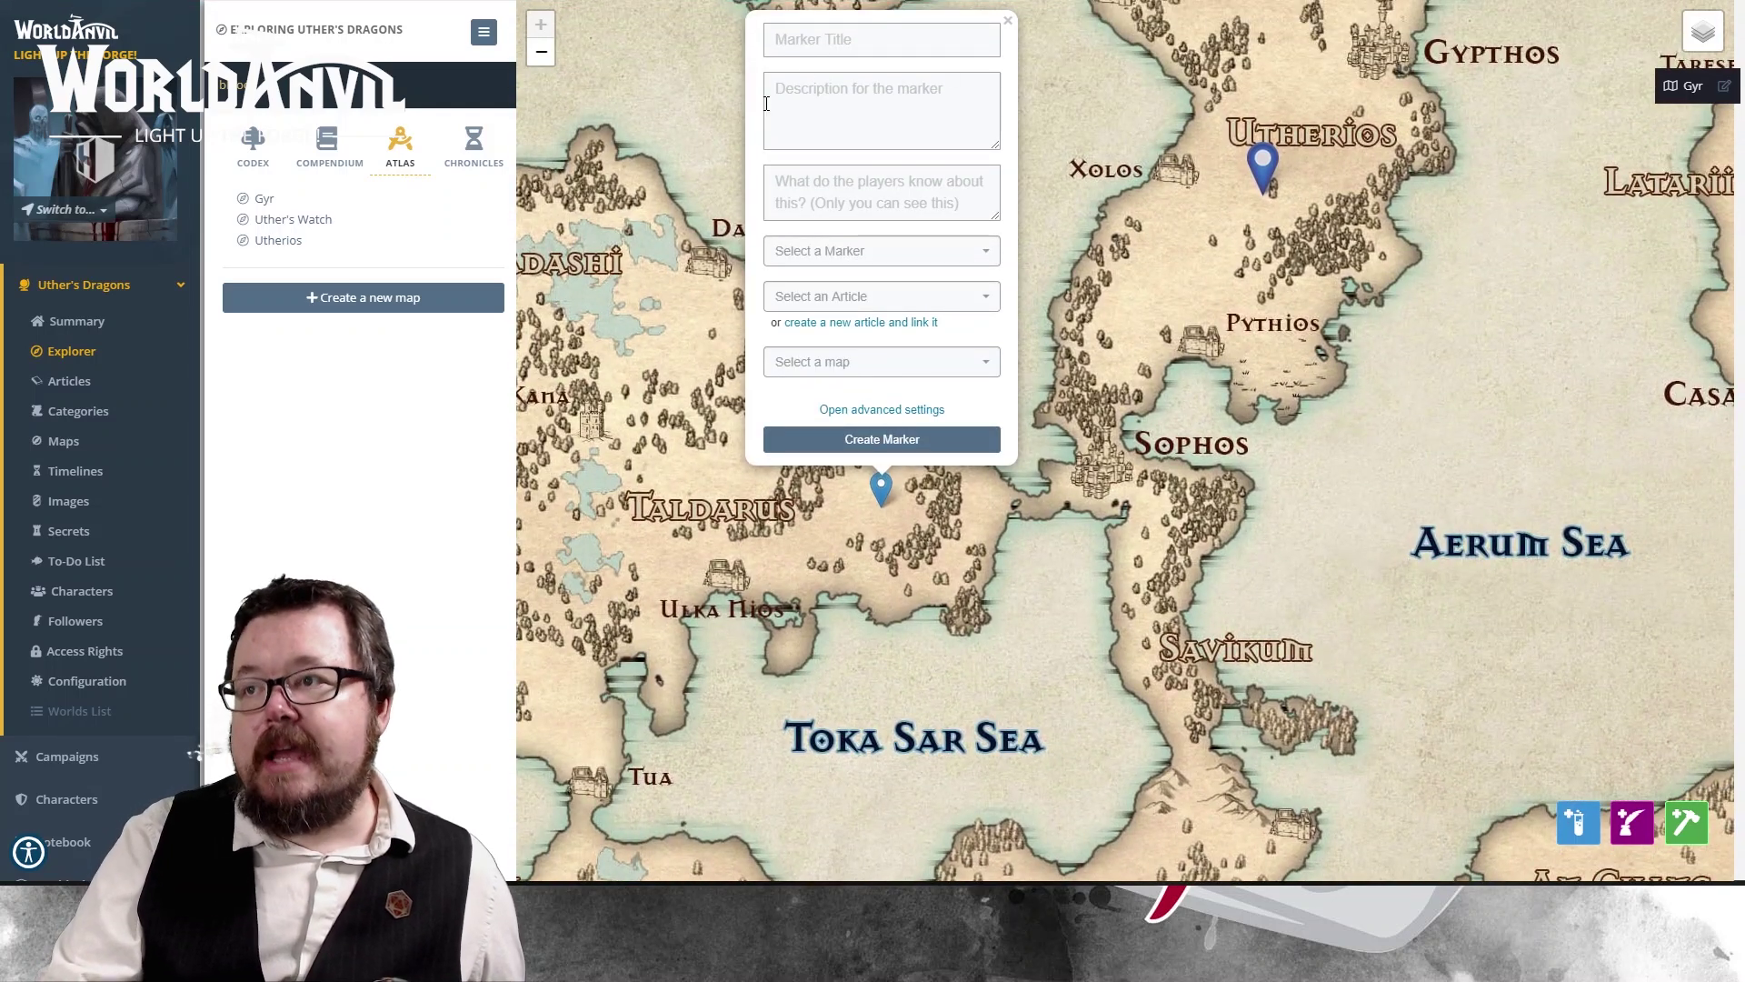
pyautogui.click(691, 454)
# Step: Survey the Utherios map and view the new marker form at a spot east of Necastese, leaving it without creating a marker
pyautogui.moveTo(1086, 273); pyautogui.dragTo(949, 511)
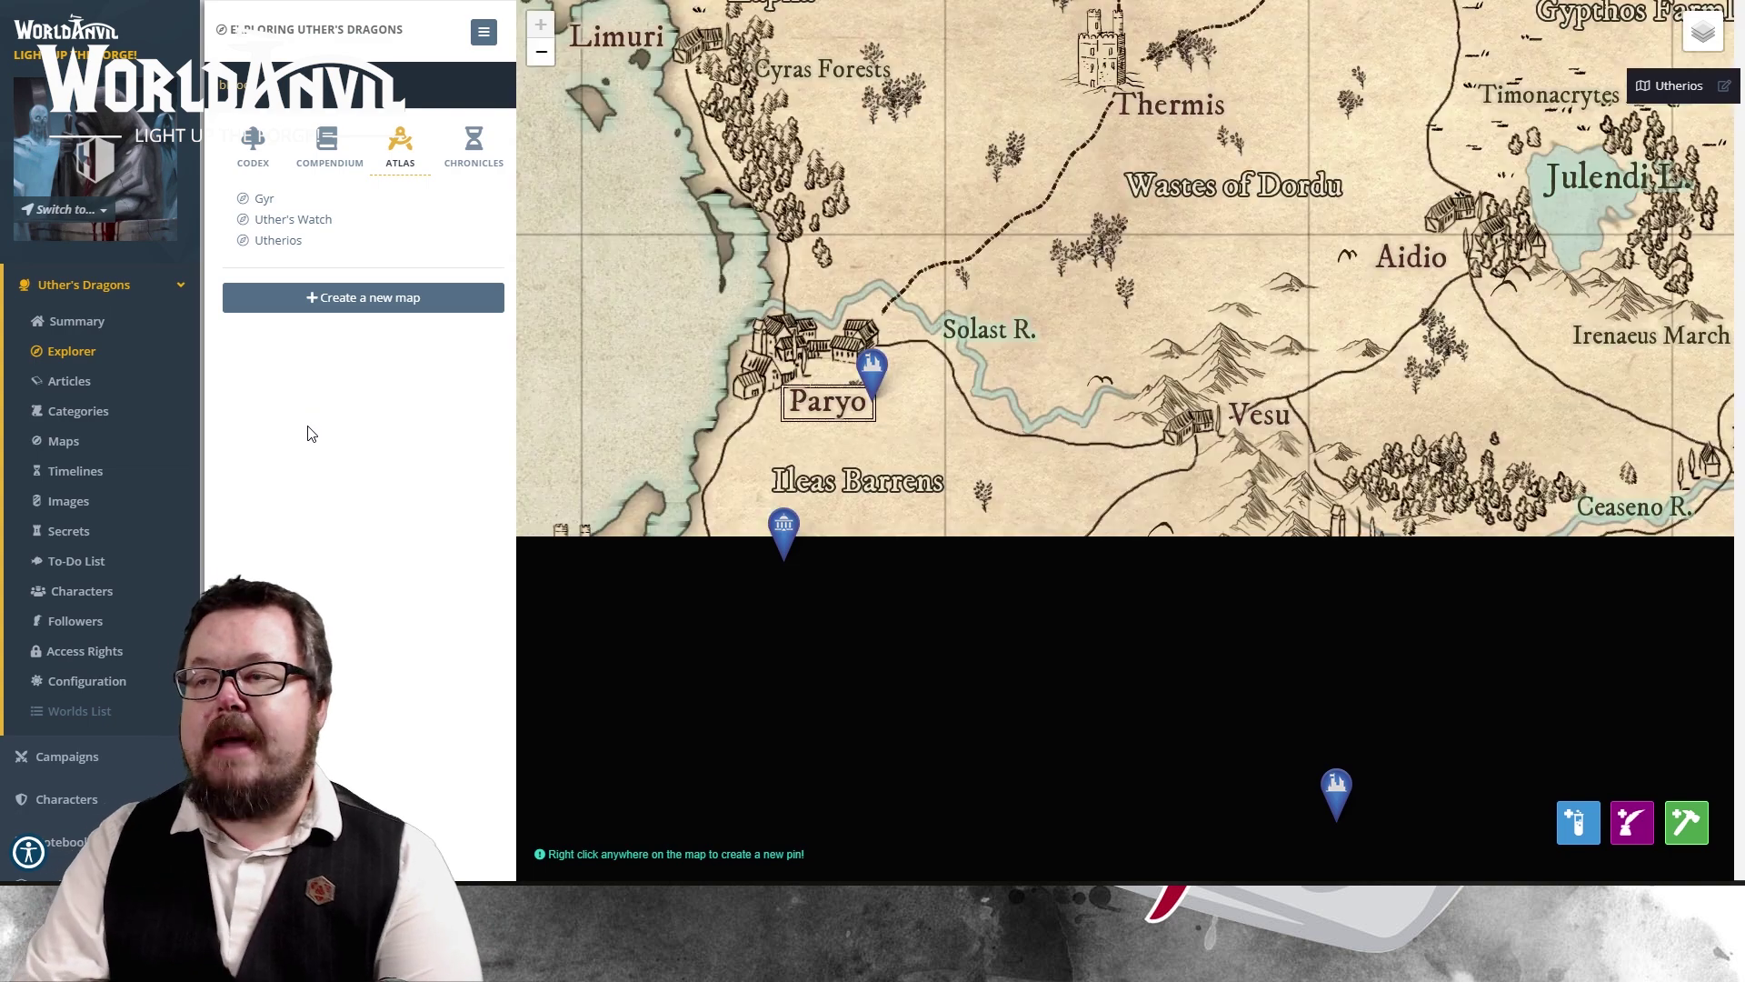
pyautogui.moveTo(1146, 523); pyautogui.dragTo(809, 412)
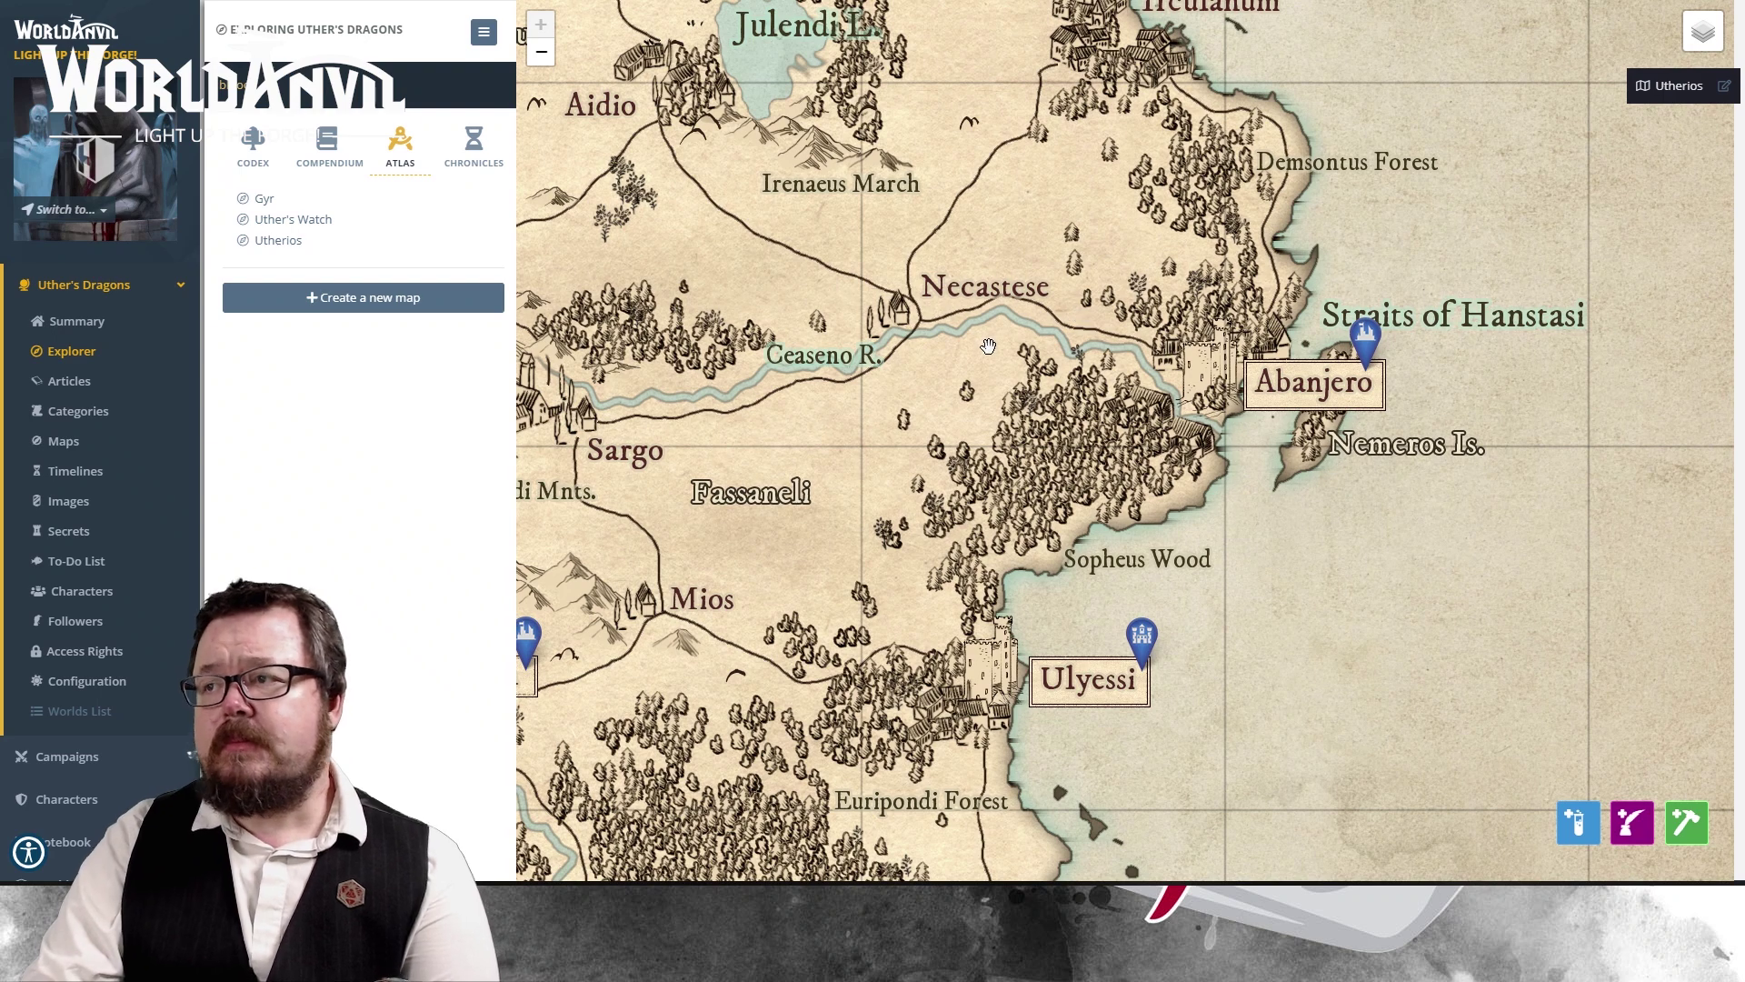
pyautogui.click(1065, 325)
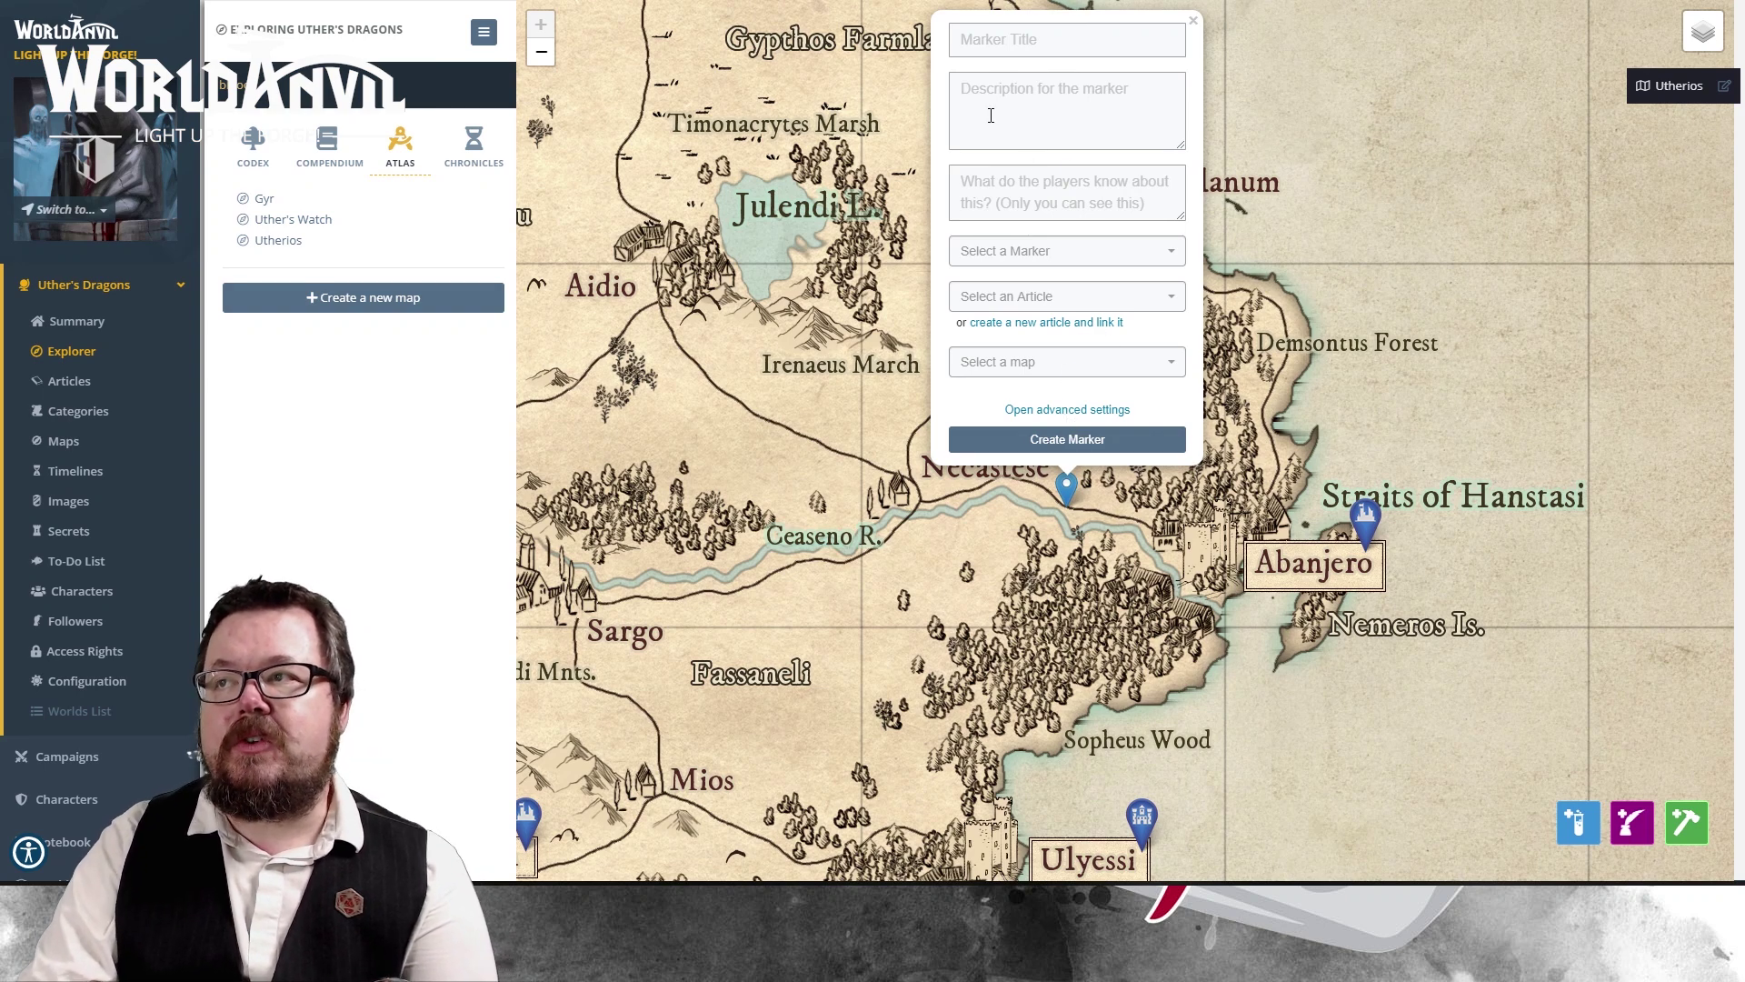
pyautogui.click(935, 465)
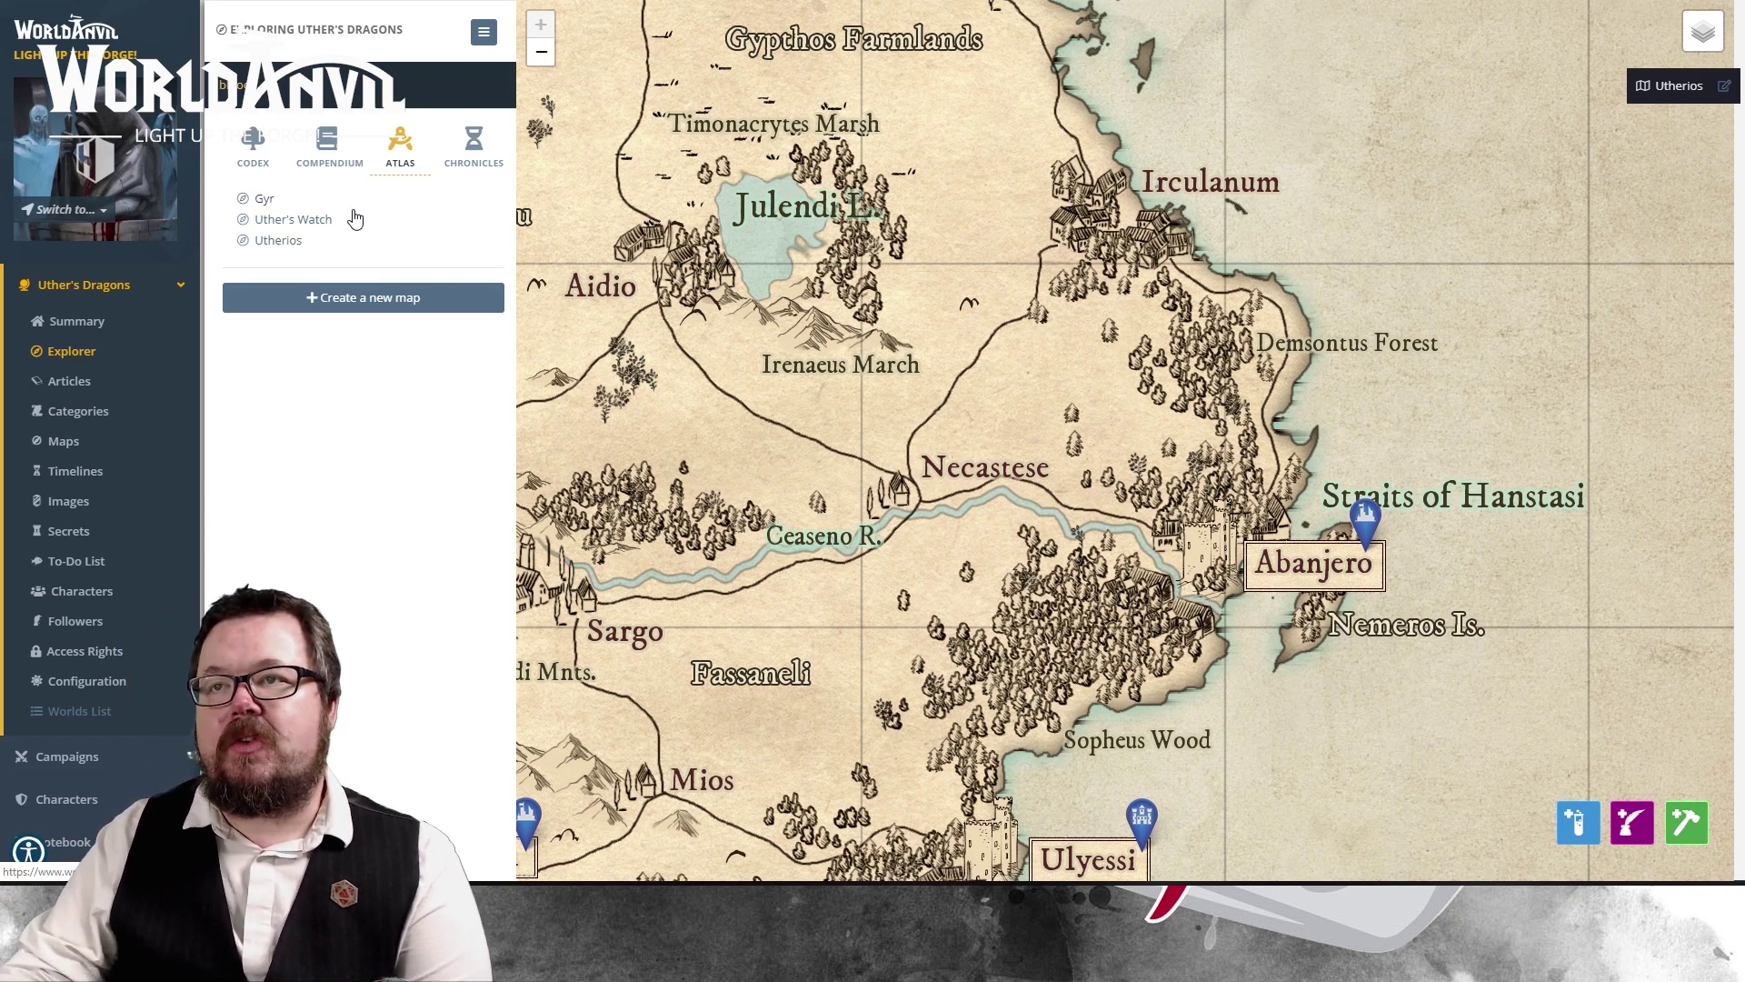
# Step: Review the events of the timeline The Creation of this Sphere in the chronicles and check the Quick Article Creation tool
pyautogui.click(462, 171)
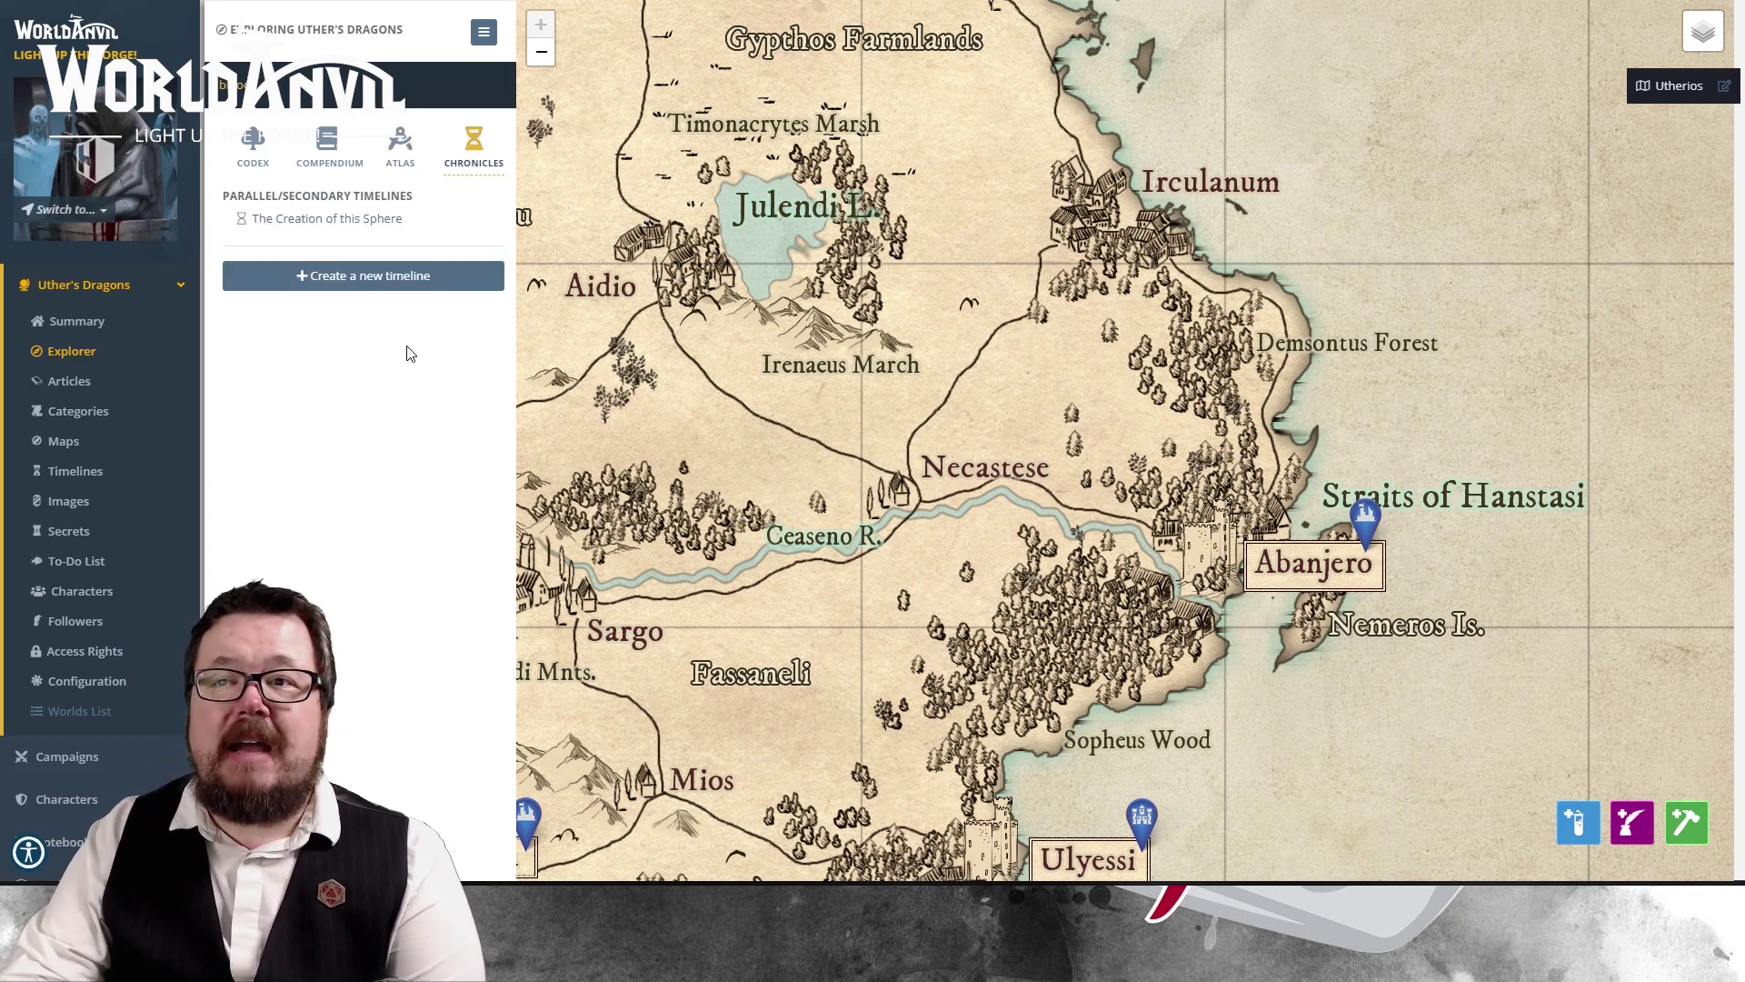
pyautogui.click(347, 222)
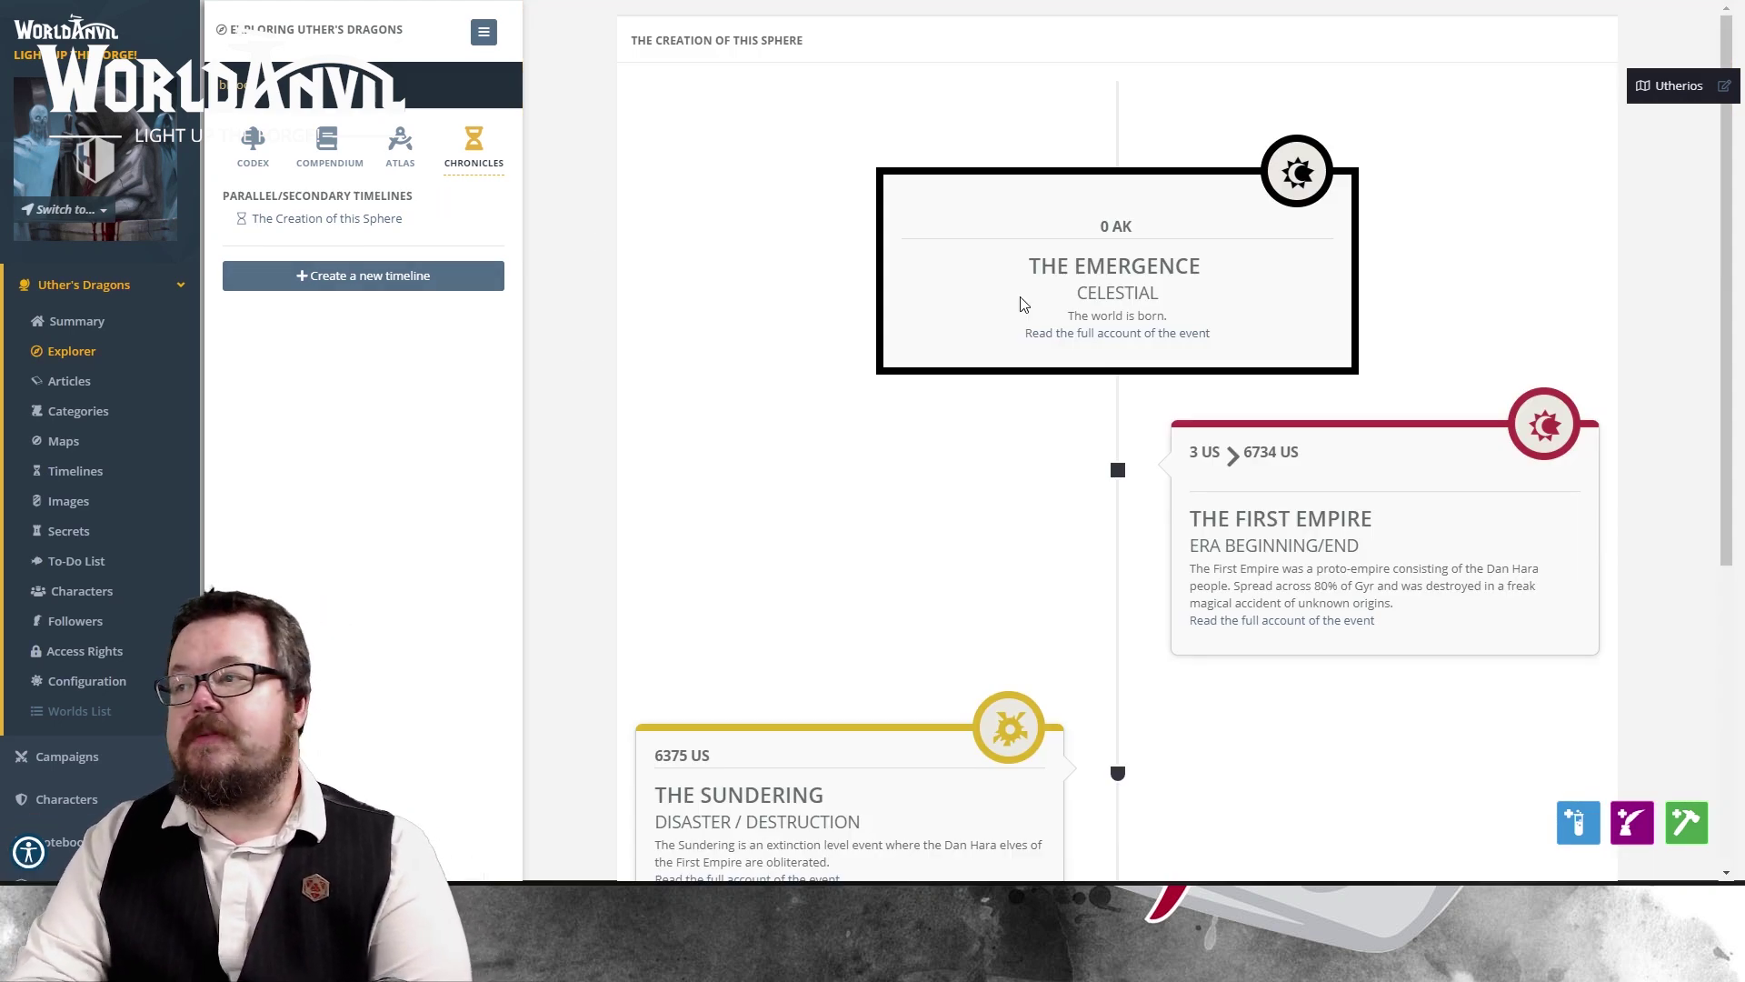
pyautogui.moveTo(1160, 286)
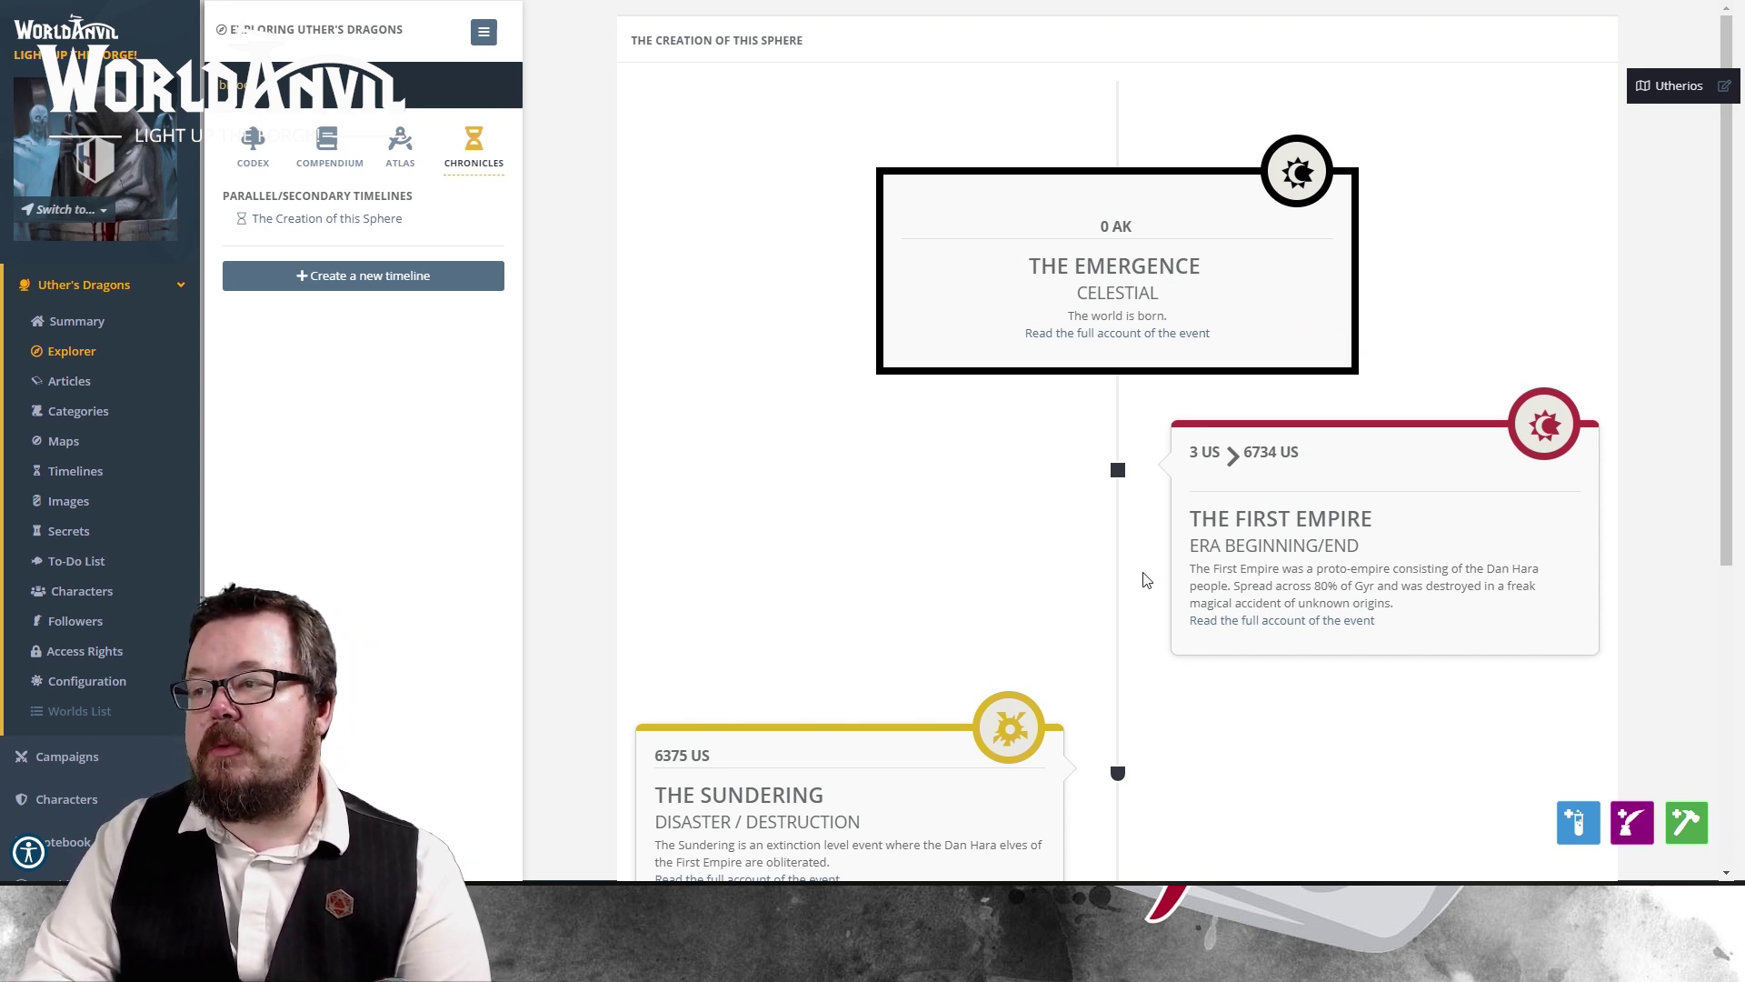
pyautogui.scroll(-5, 1130, 588)
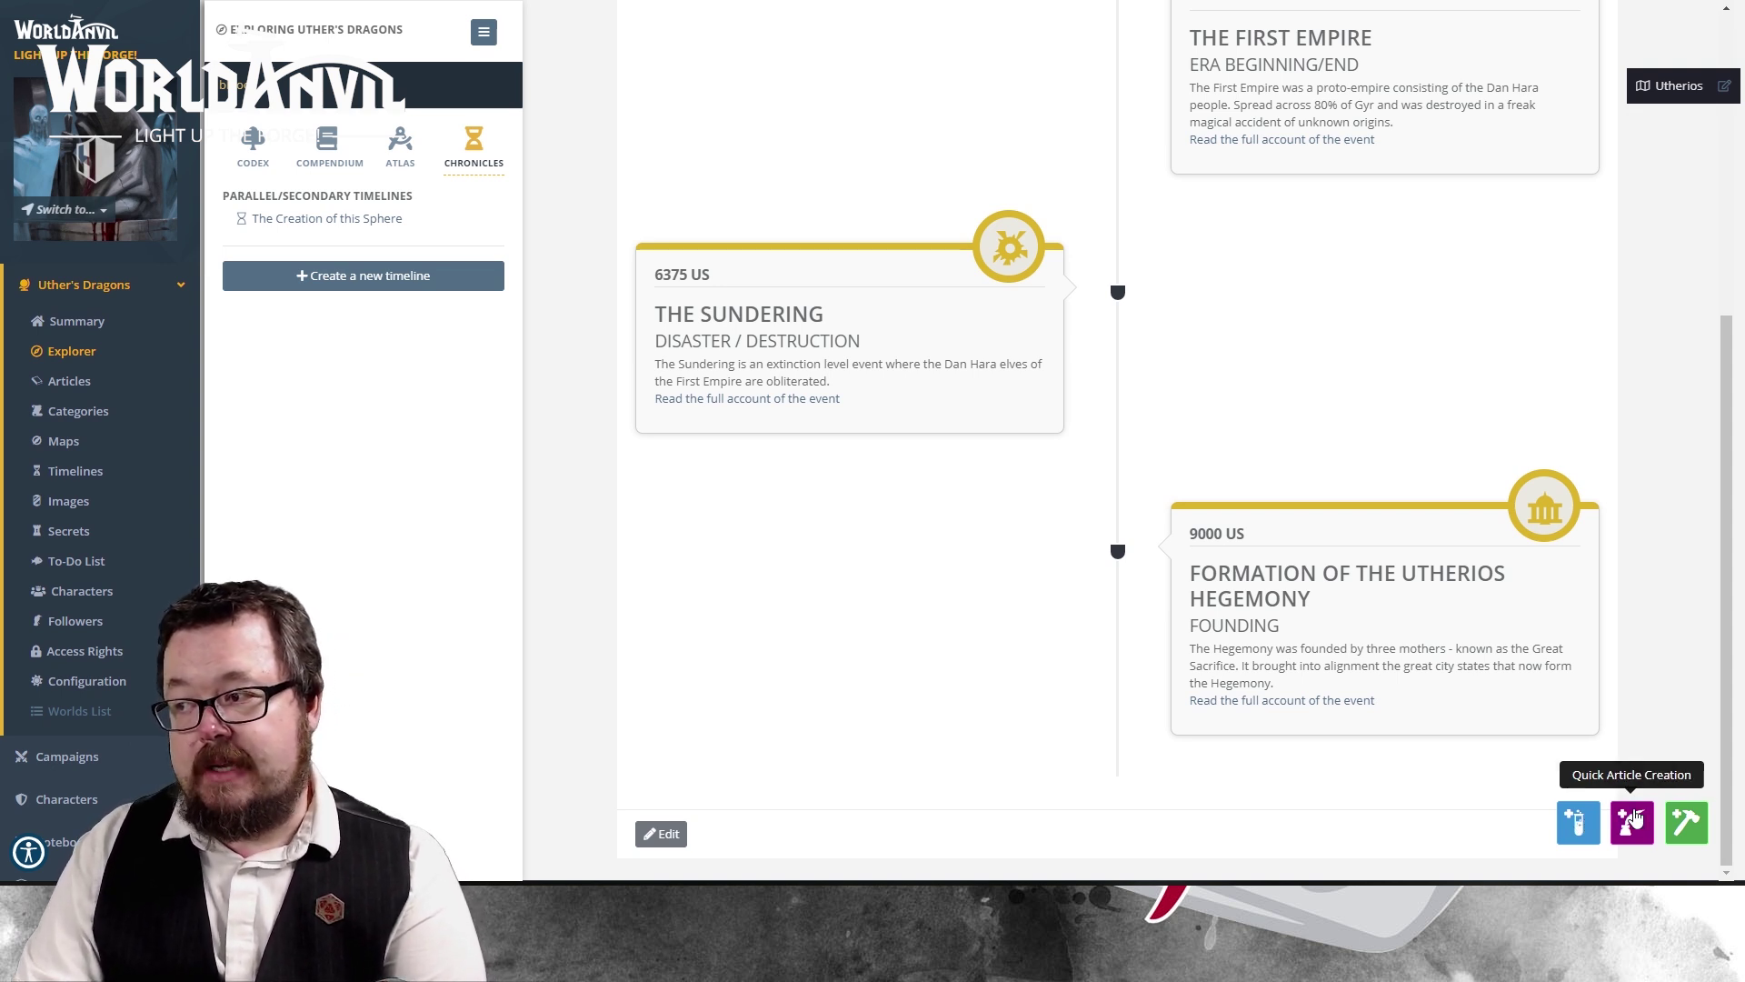
pyautogui.click(1633, 820)
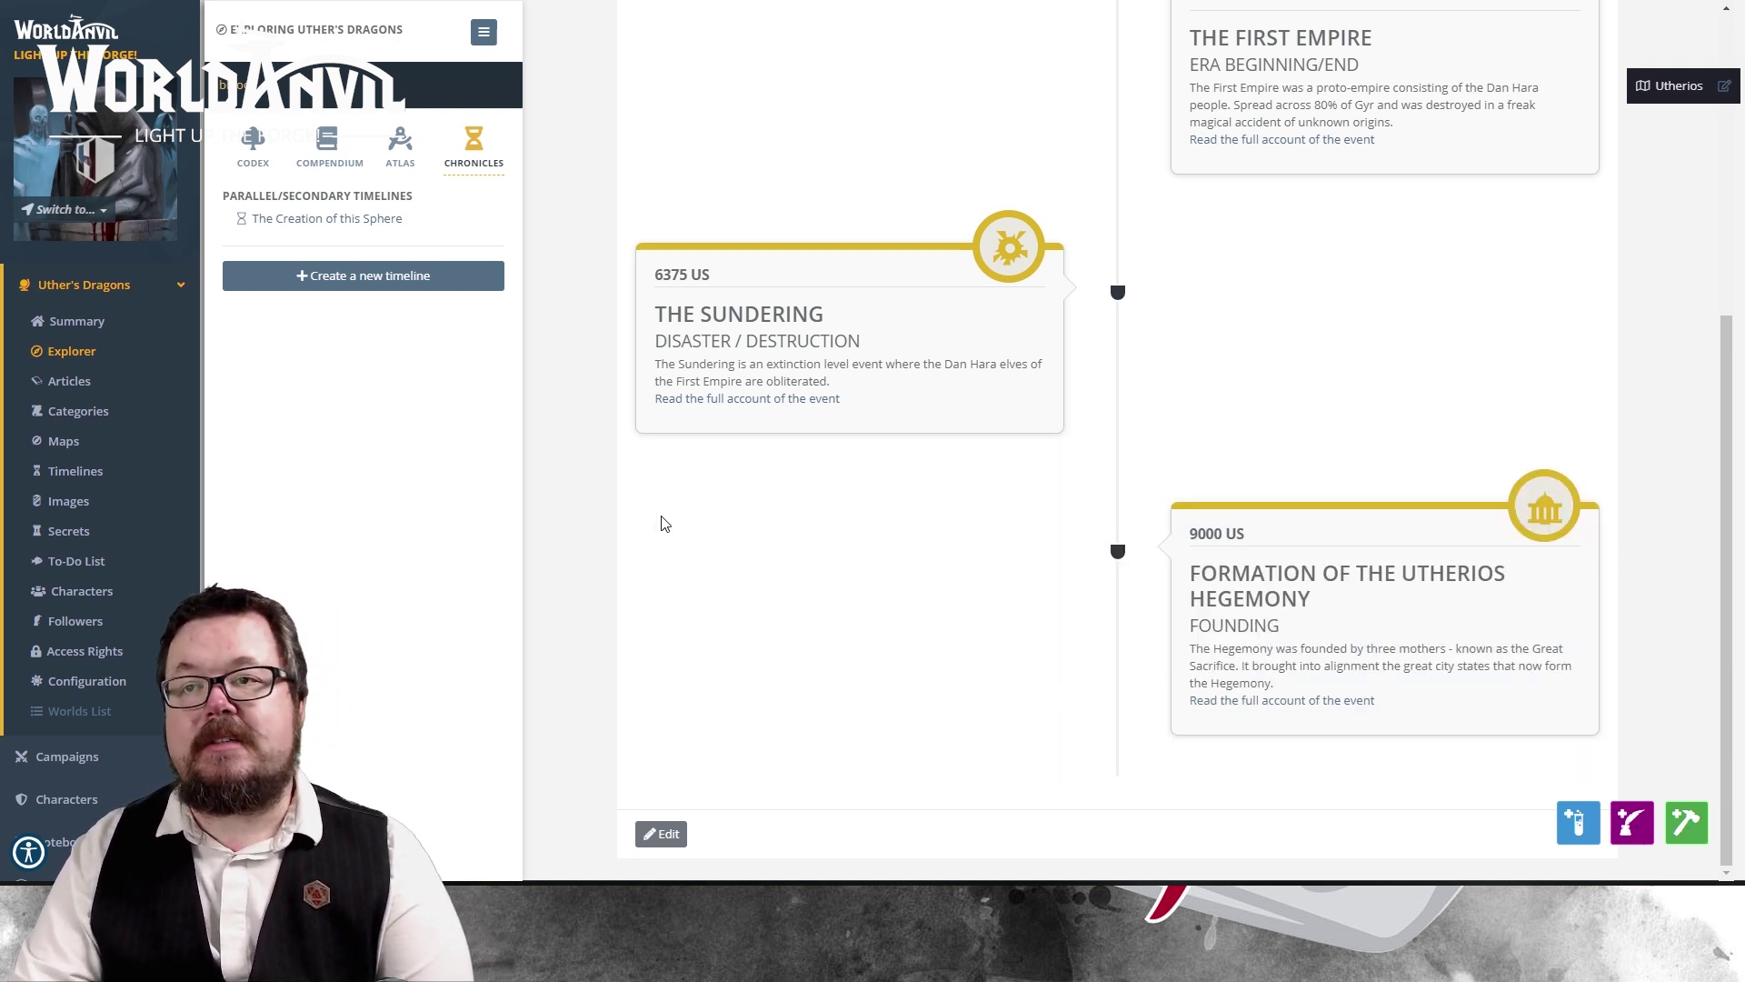
# Step: Hide the main navigation sidebar and display the Utherios map beside the compendium list
pyautogui.click(327, 143)
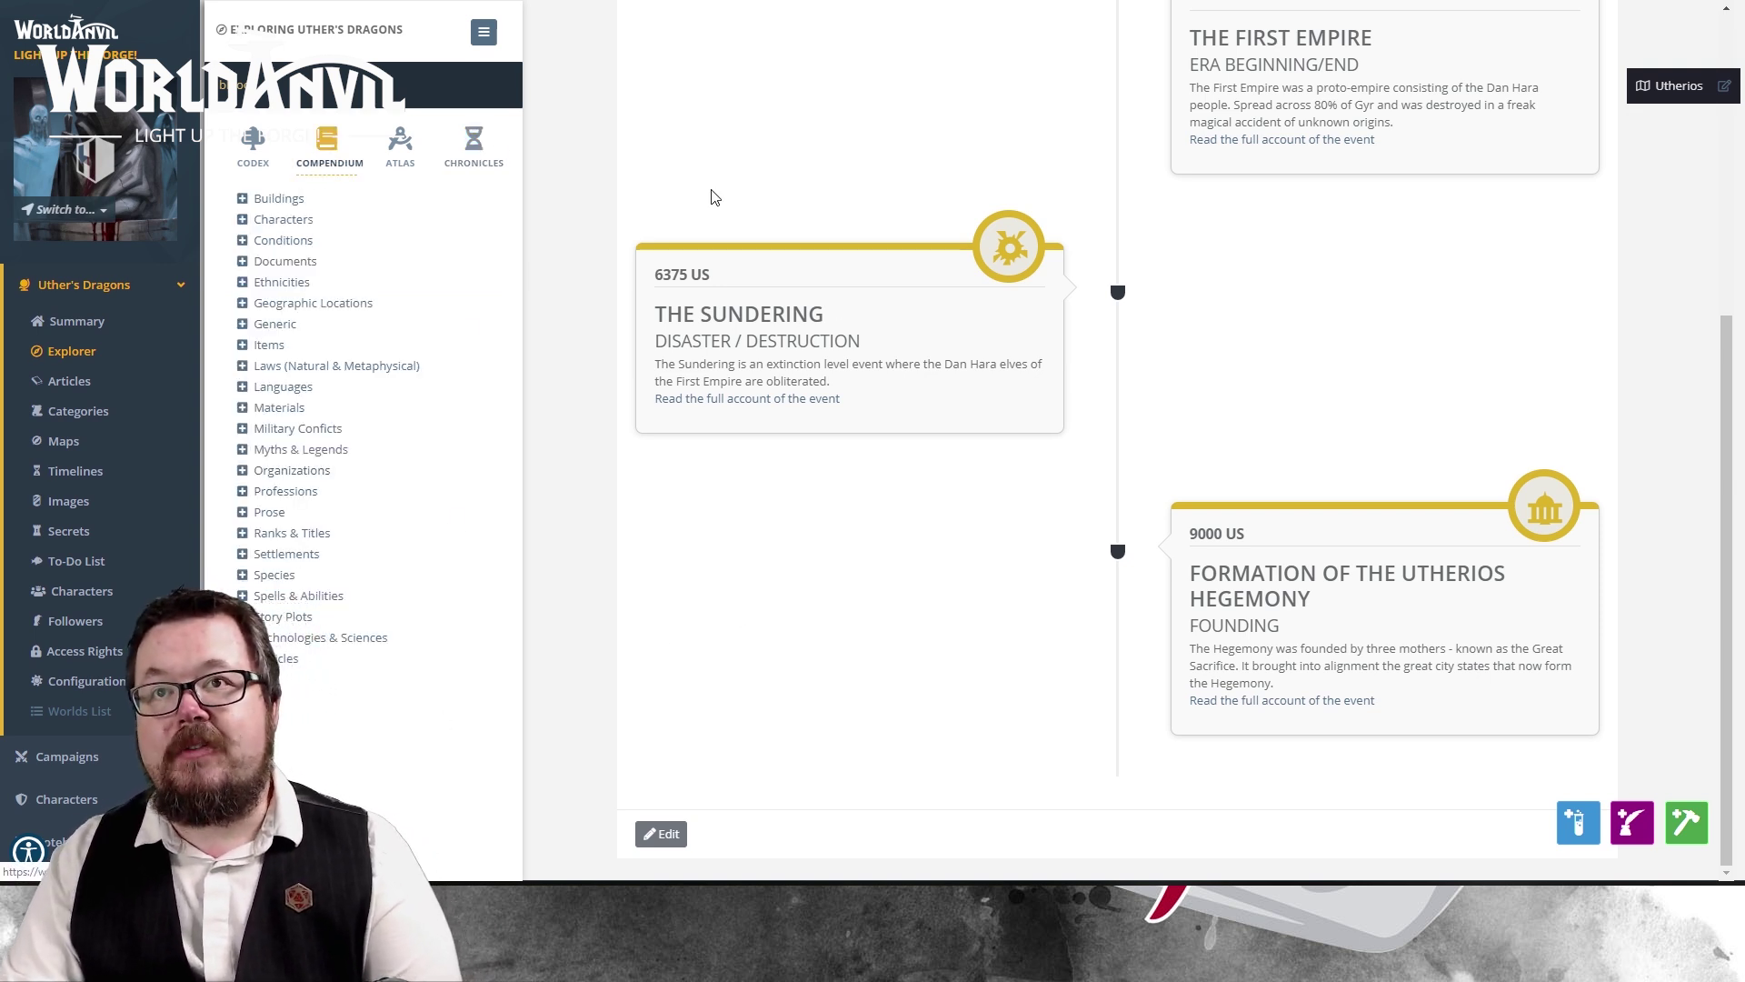
pyautogui.click(483, 32)
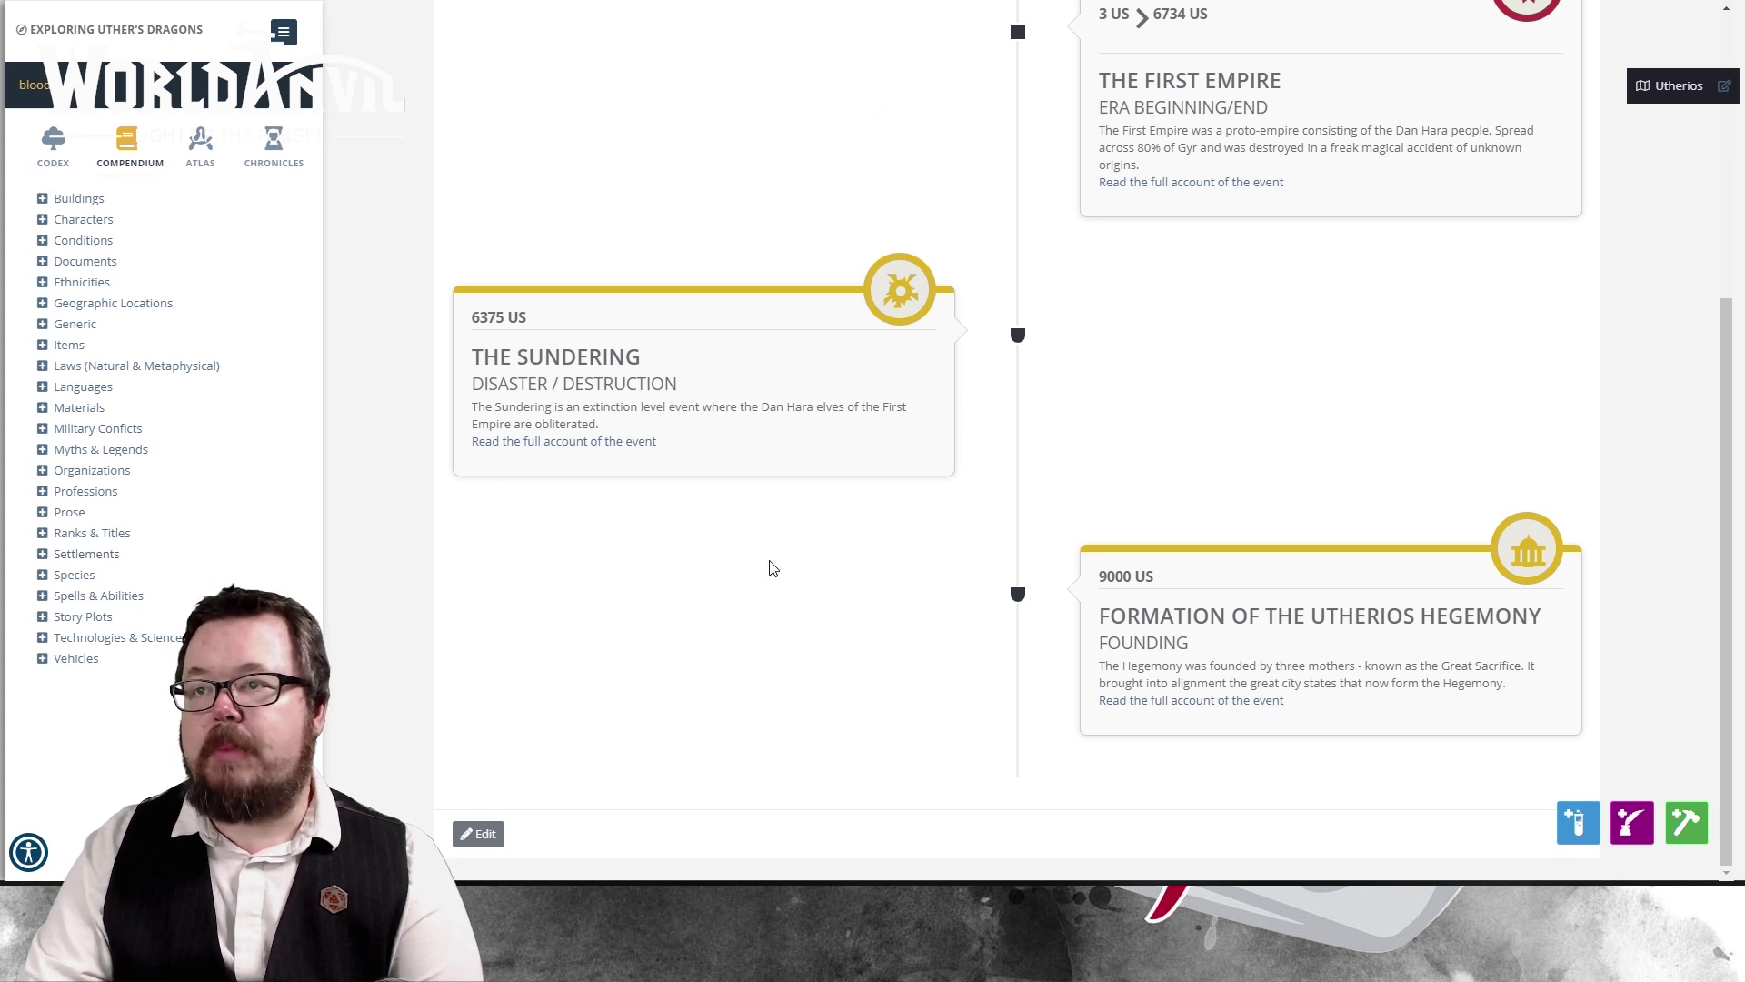
pyautogui.click(1666, 98)
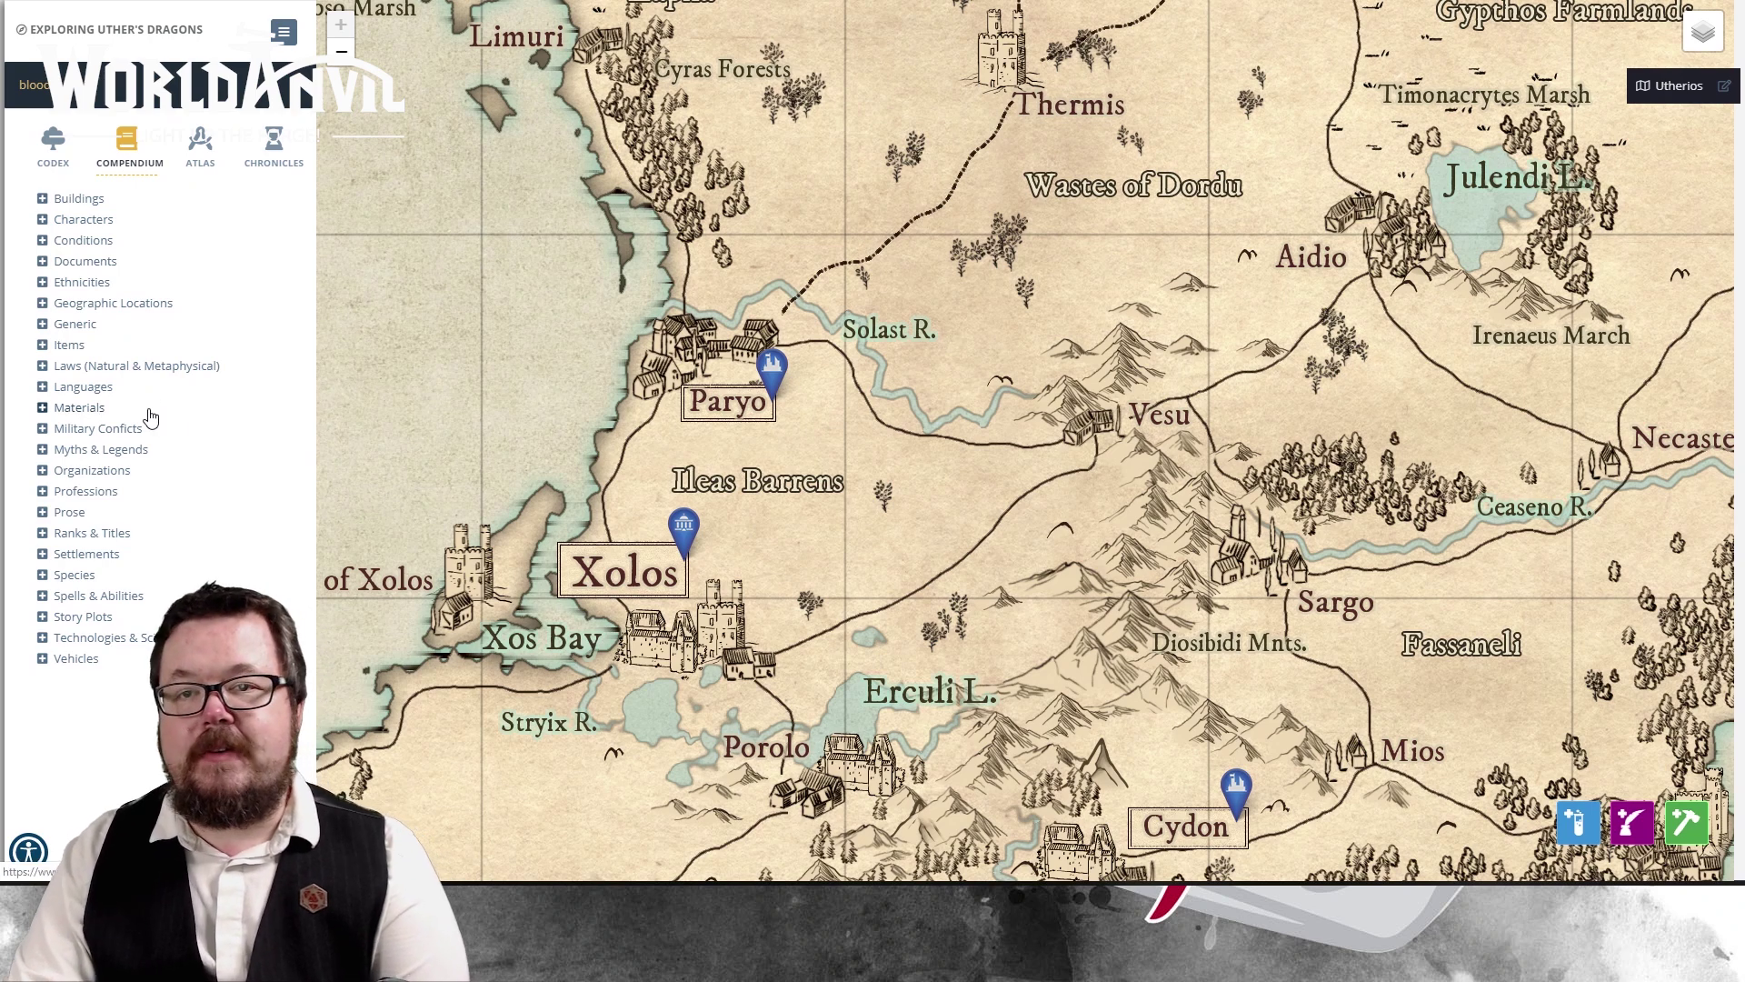
# Step: View the Blood Cult article from the codex's Gods category, and examine the Gods of Gyr article with its relations tree
pyautogui.click(64, 148)
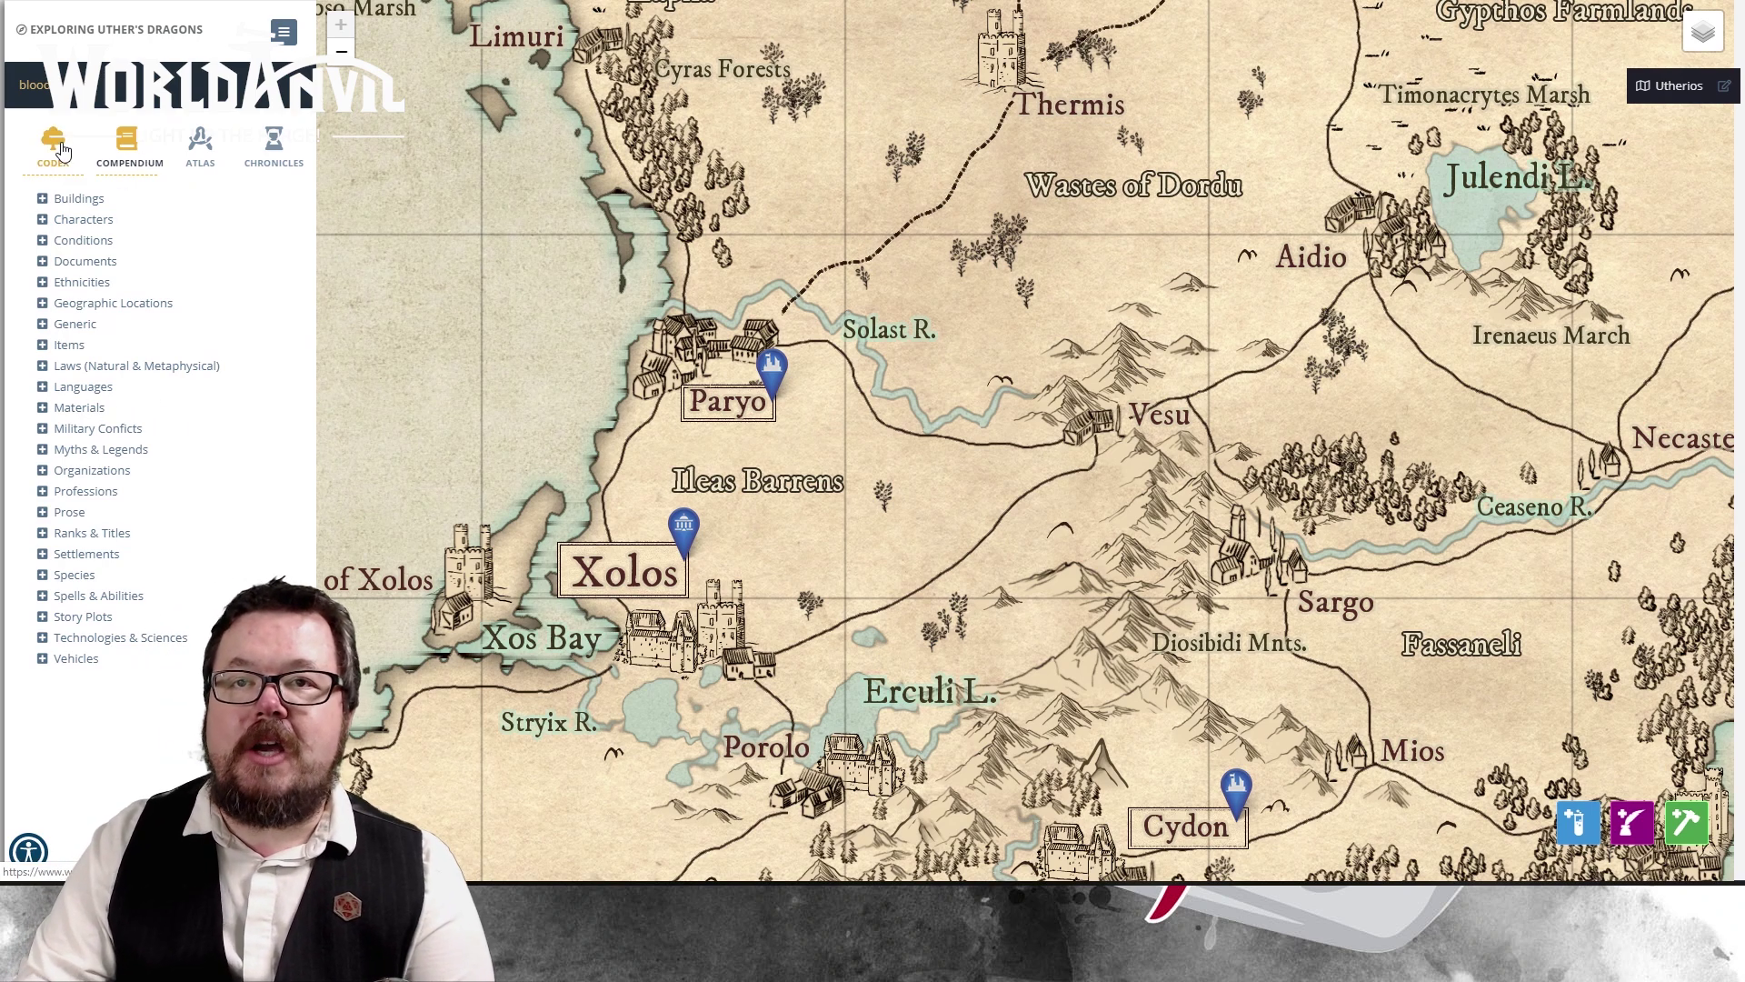
pyautogui.click(42, 199)
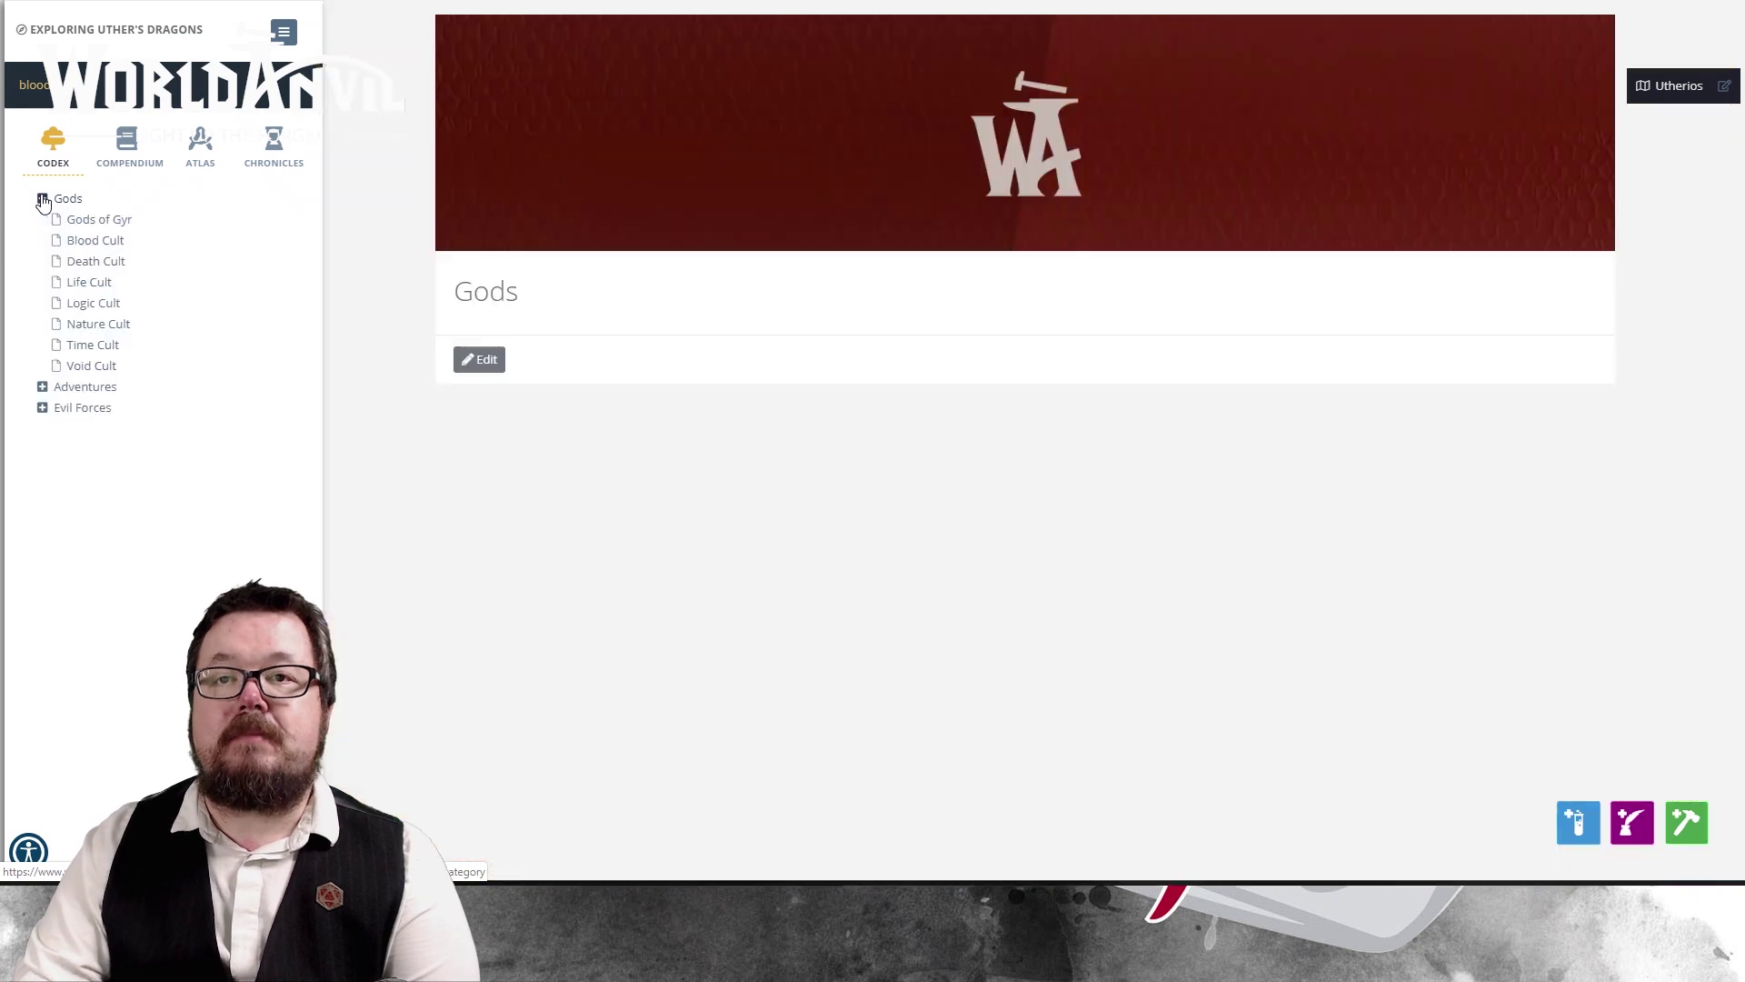
pyautogui.click(95, 242)
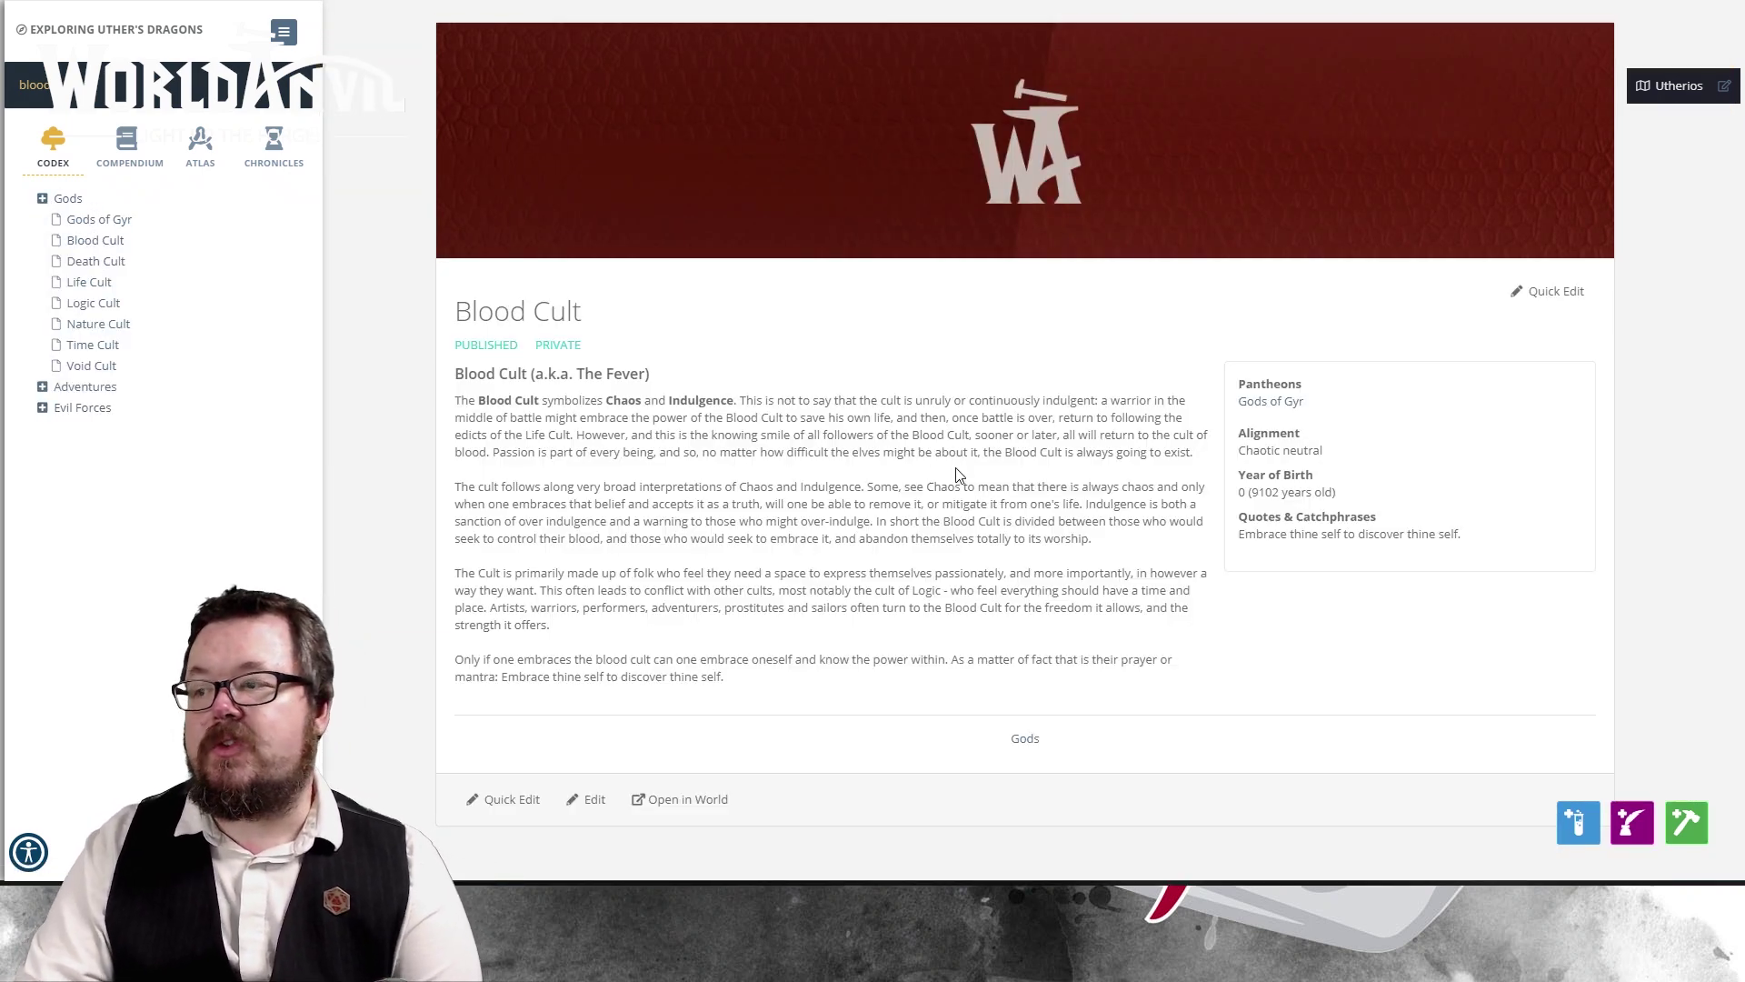
pyautogui.click(83, 223)
pyautogui.scroll(-3, 655, 456)
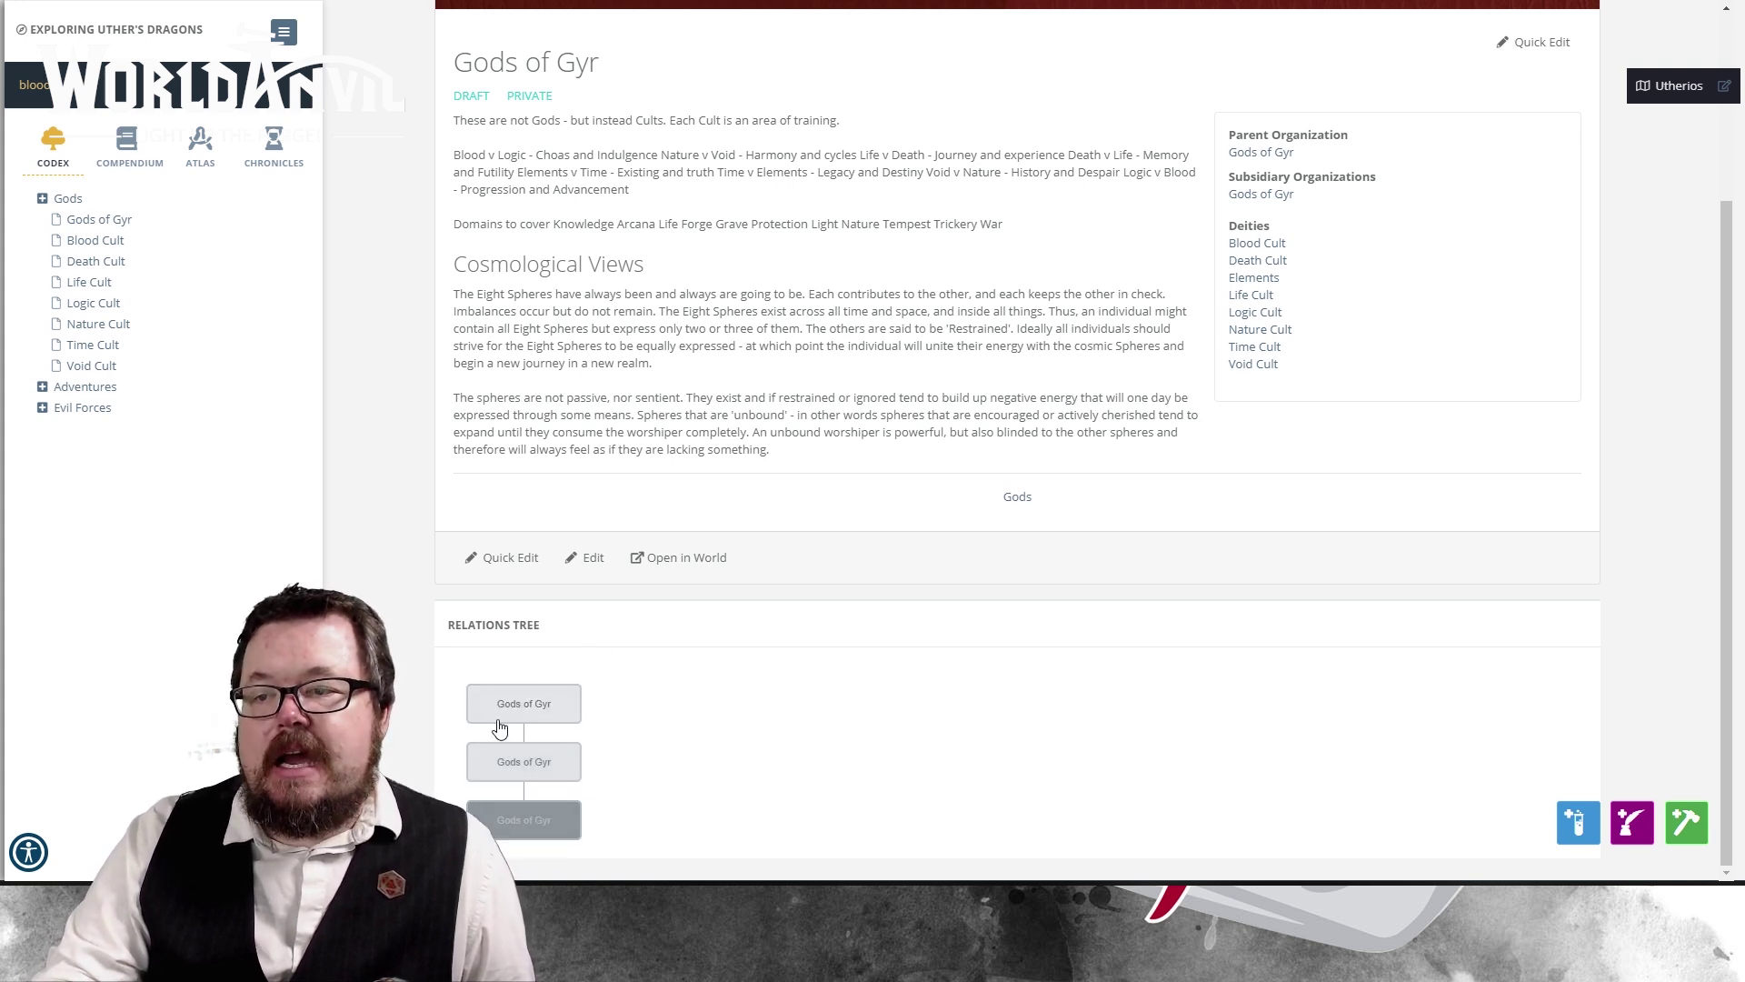
pyautogui.moveTo(547, 708)
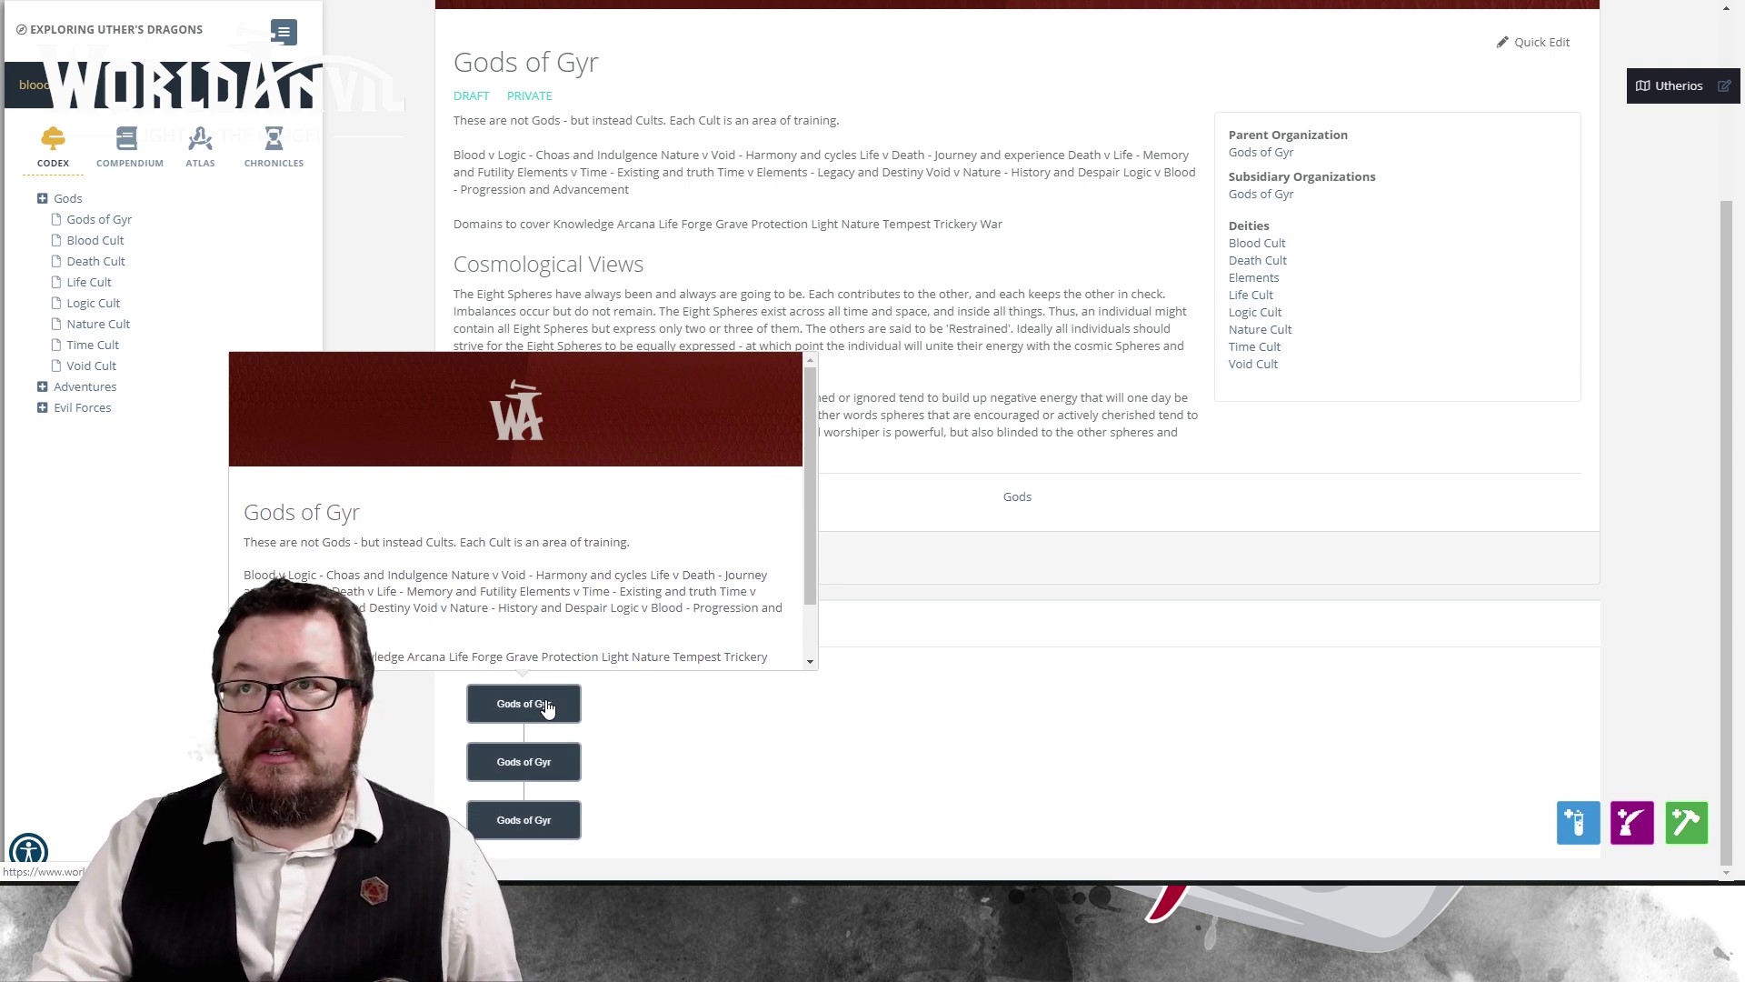
pyautogui.scroll(-1, 582, 558)
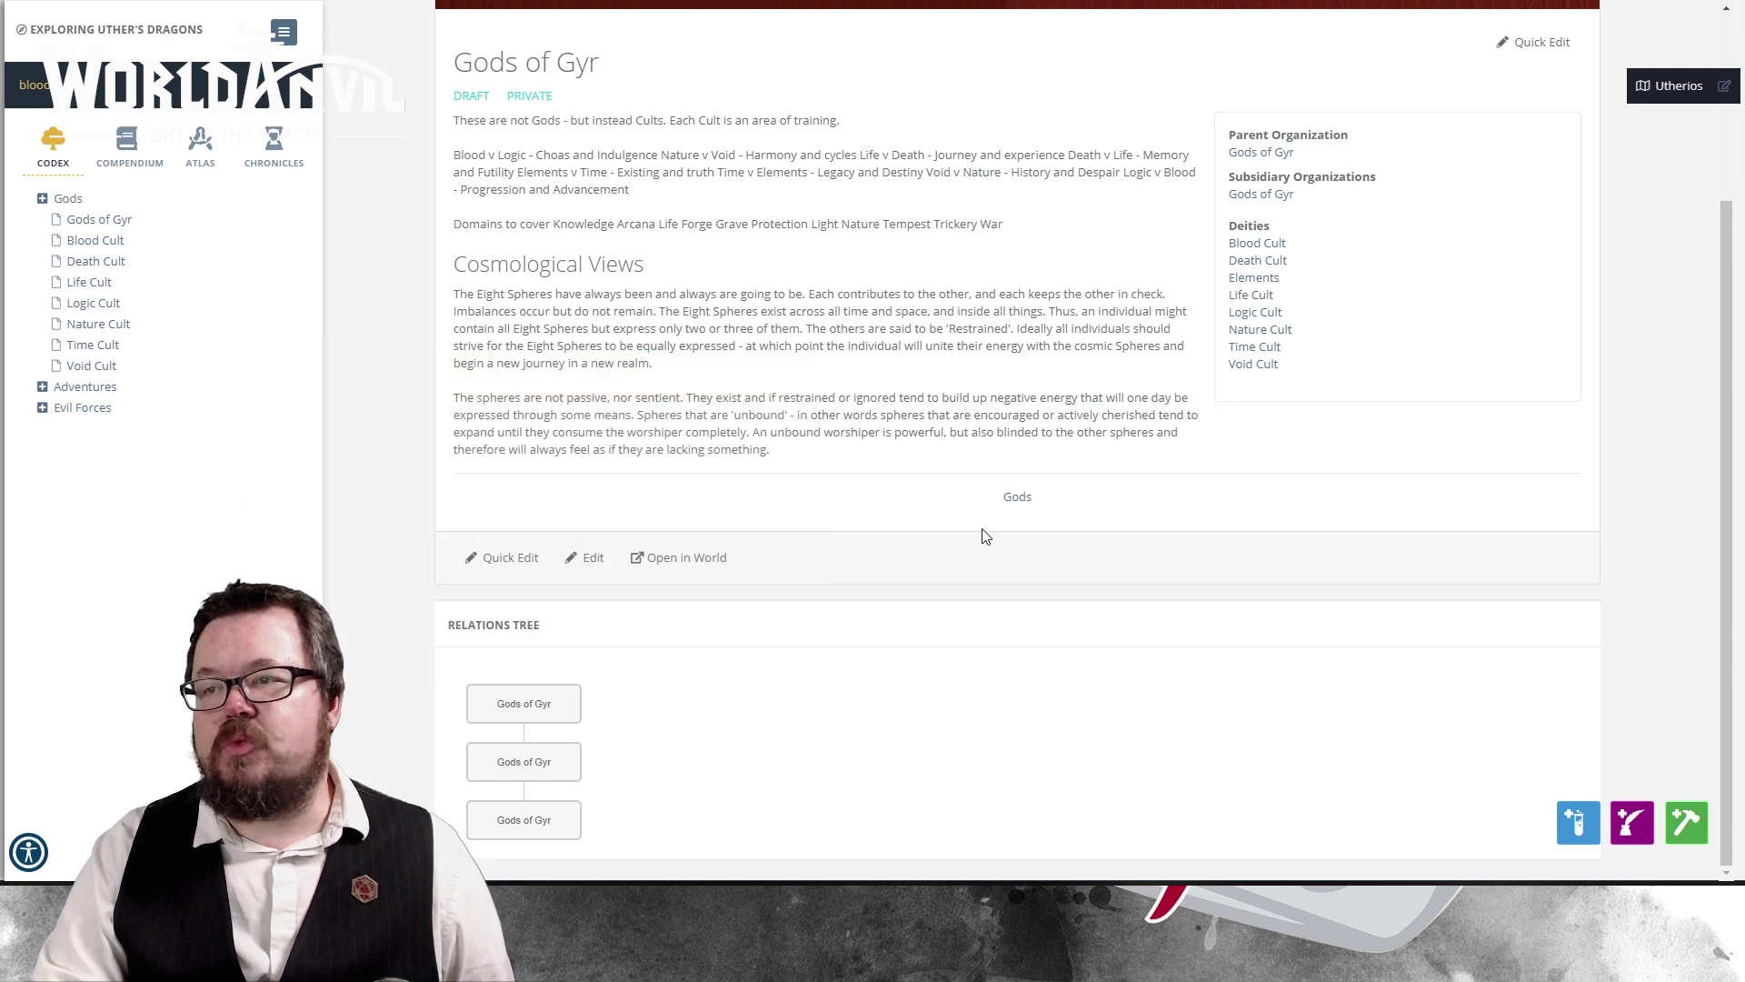
# Step: Open the Gods of Gyr article in Quick Edit and check the choices for its organization parent without changing it
pyautogui.click(525, 565)
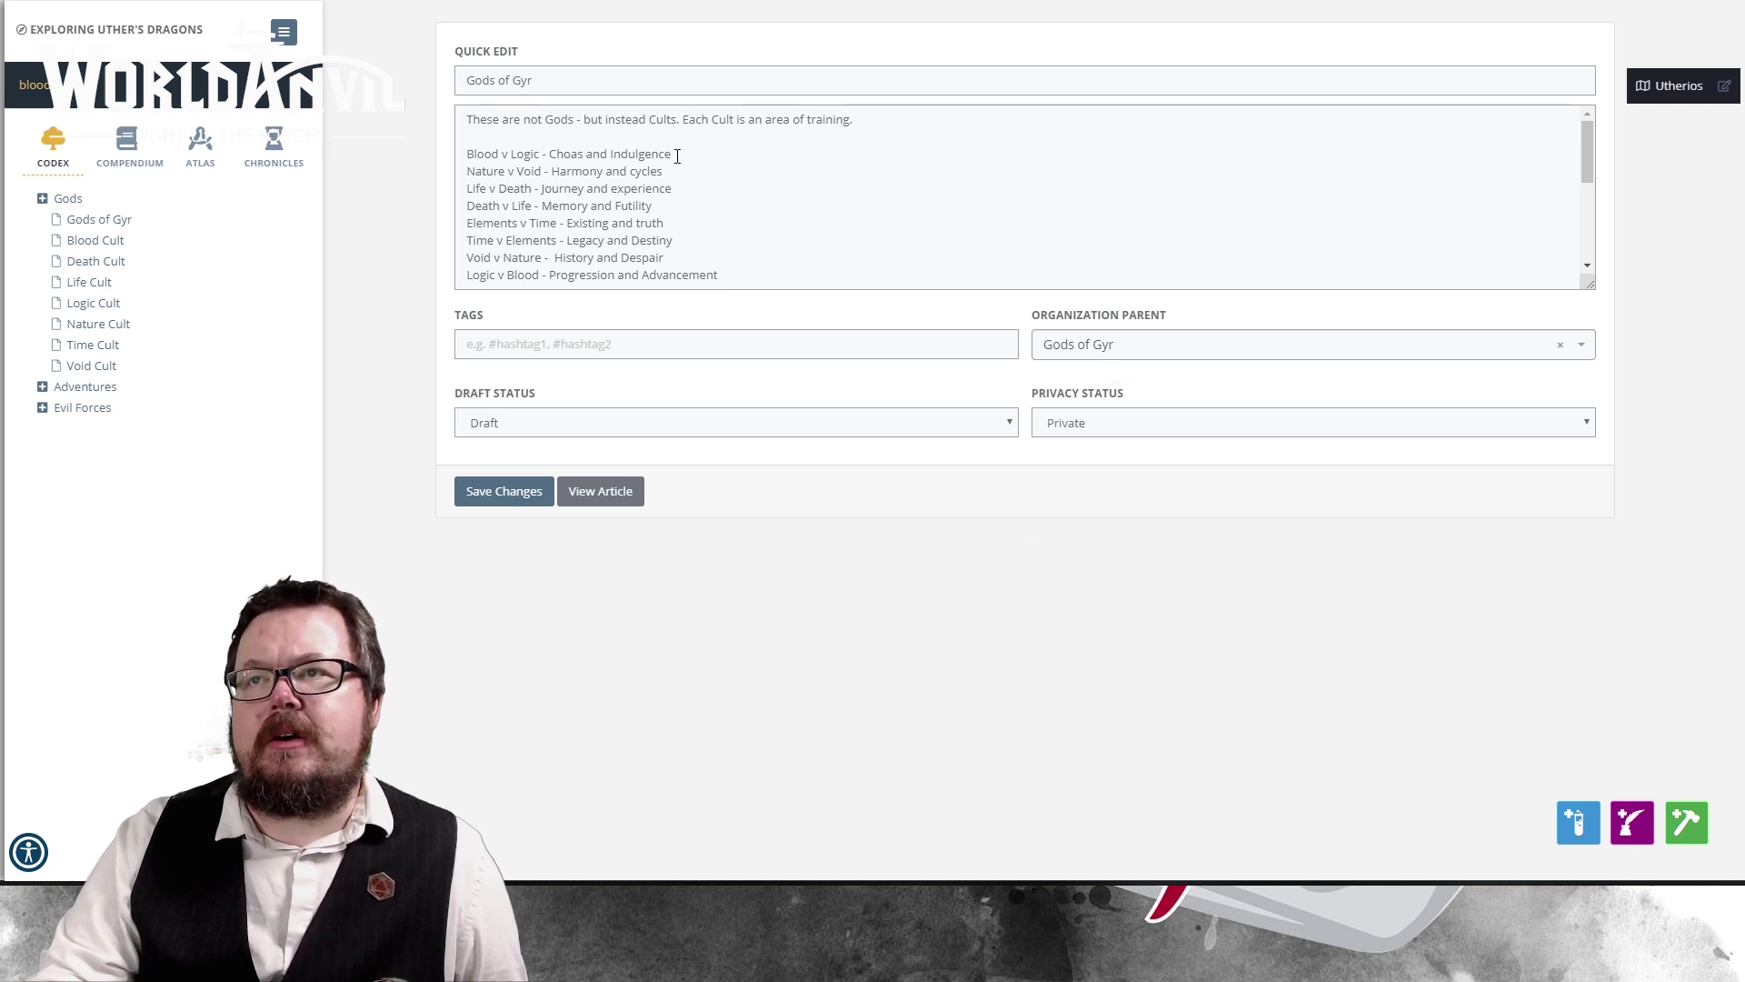
pyautogui.click(1096, 354)
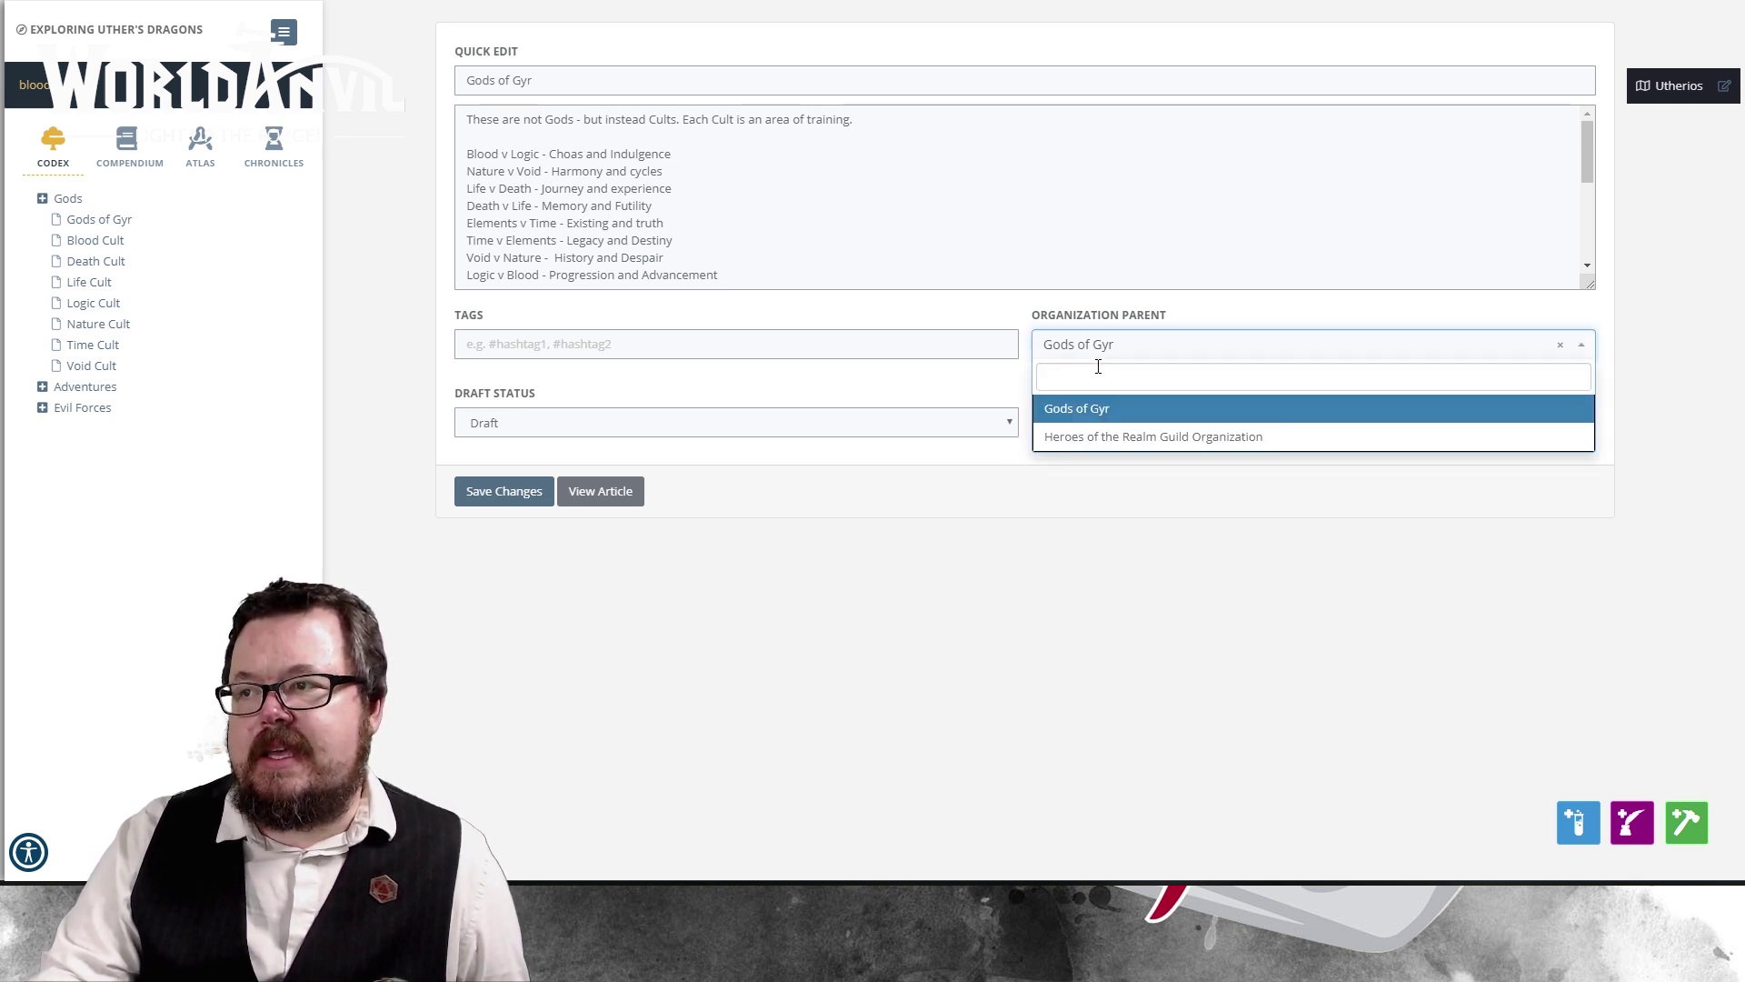
pyautogui.click(994, 542)
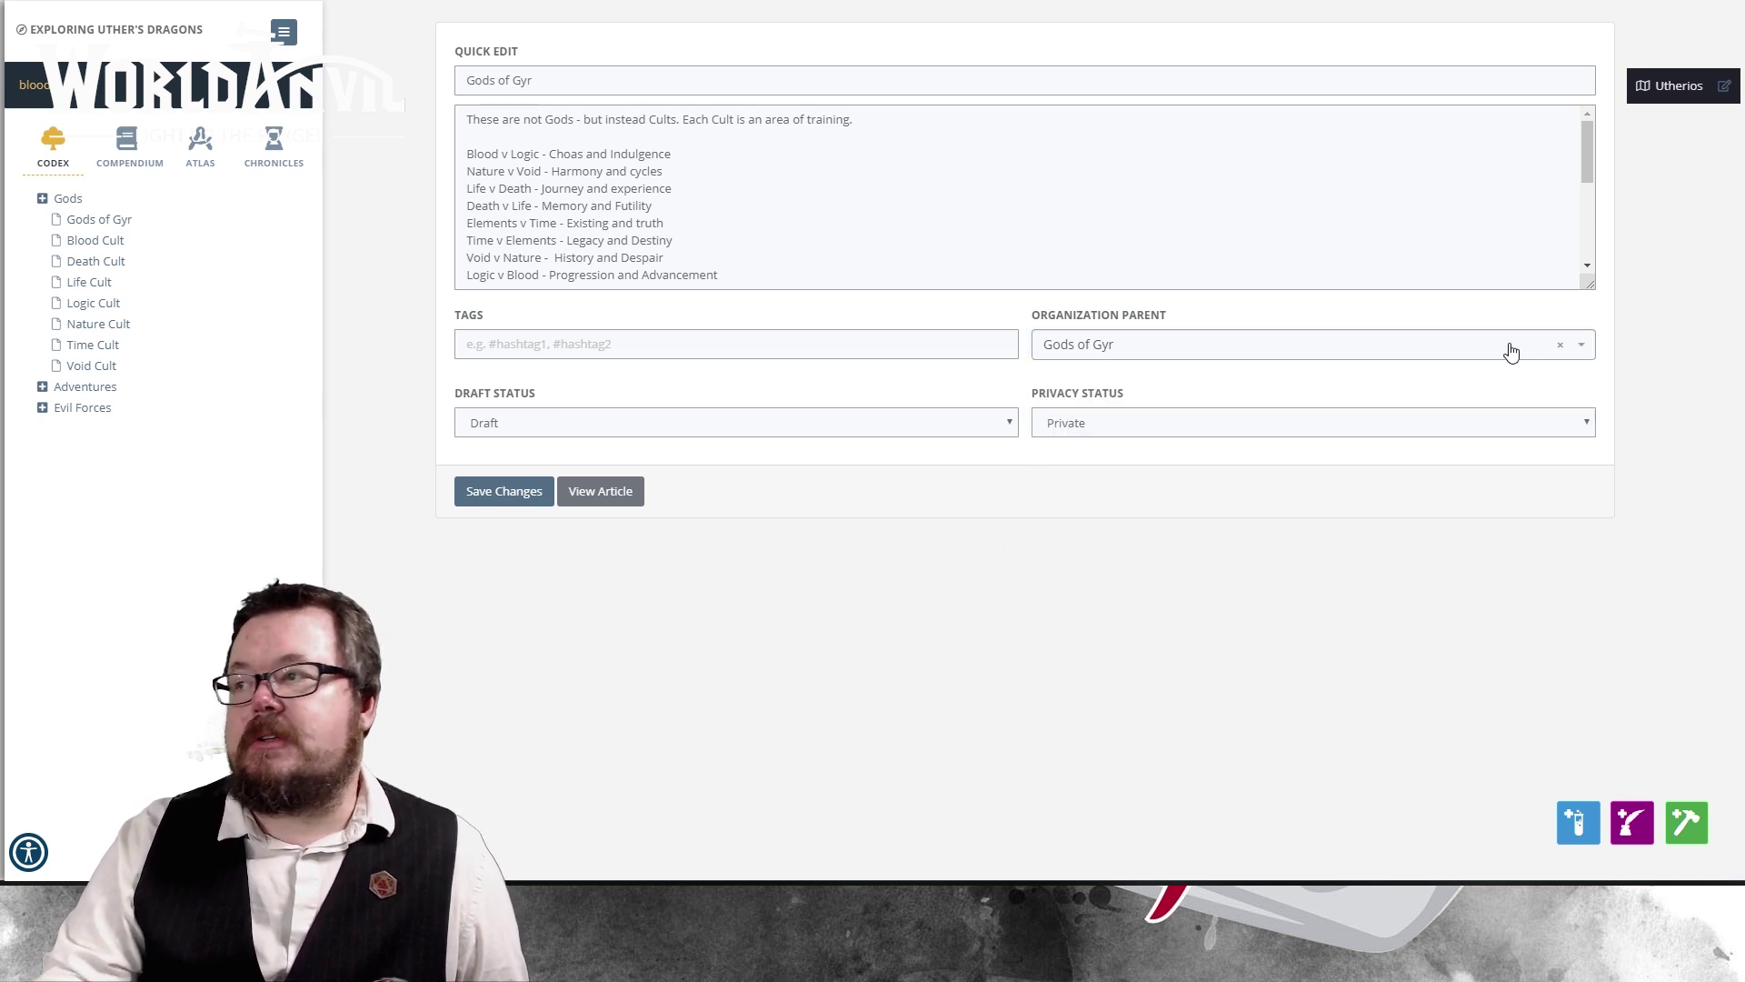
pyautogui.click(1565, 354)
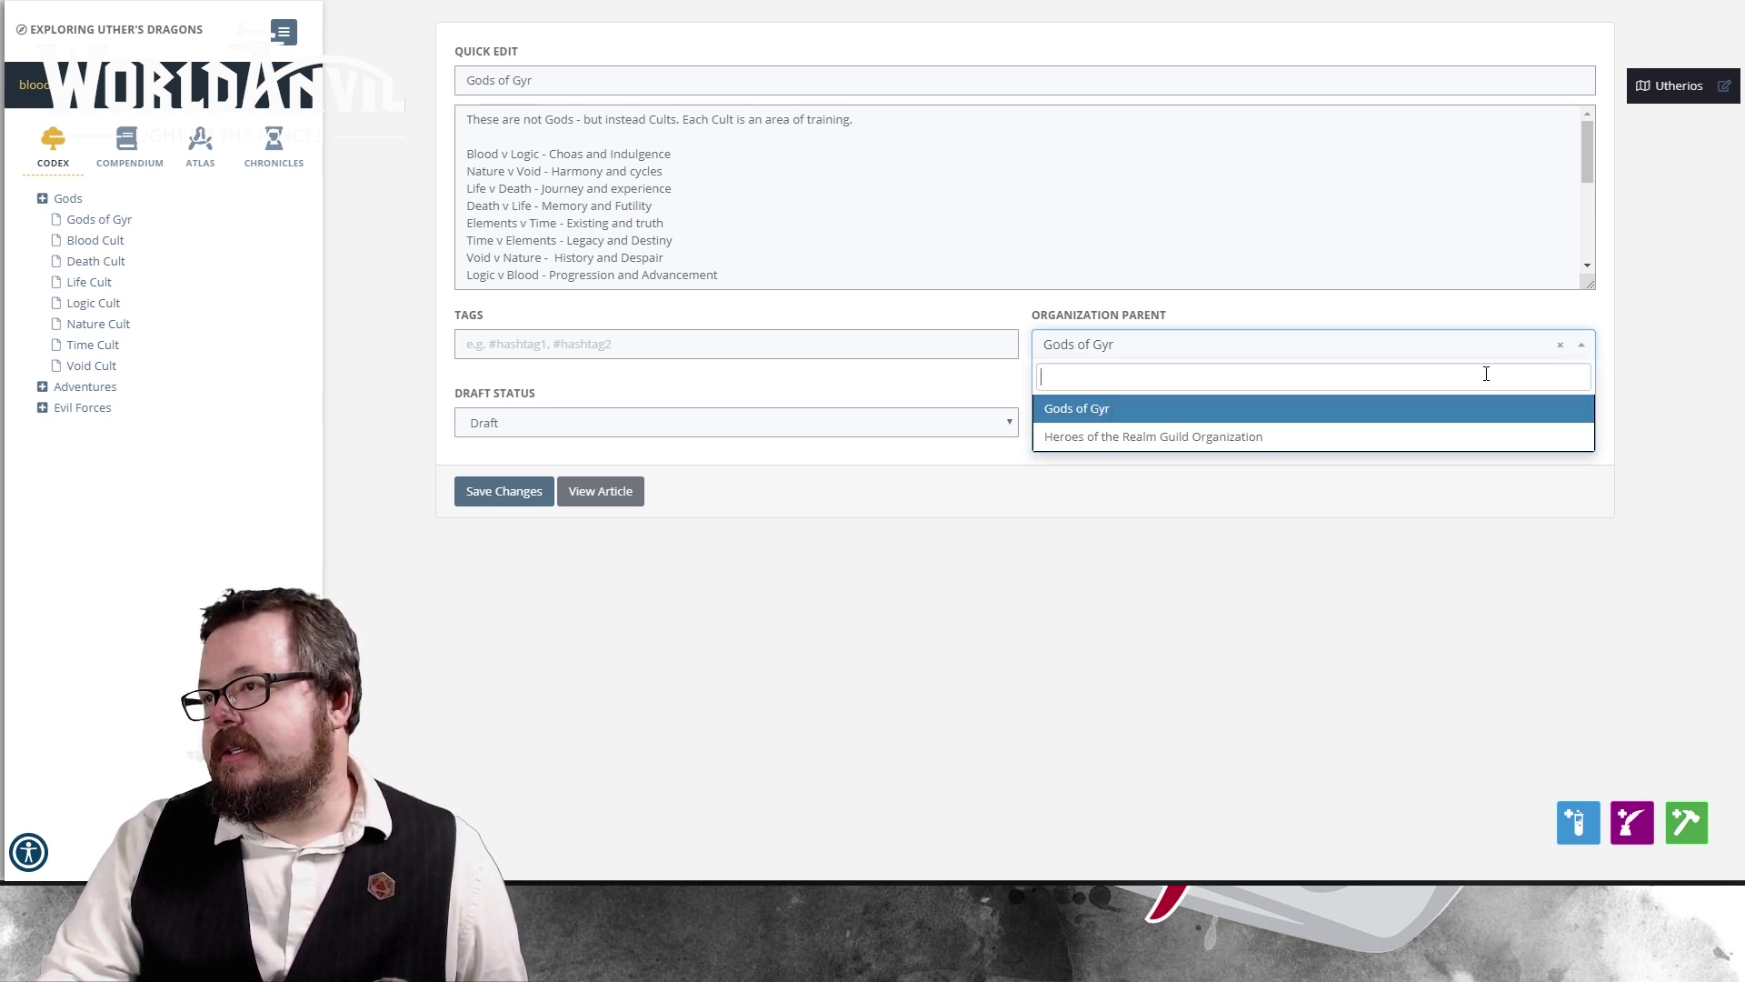
pyautogui.click(1428, 488)
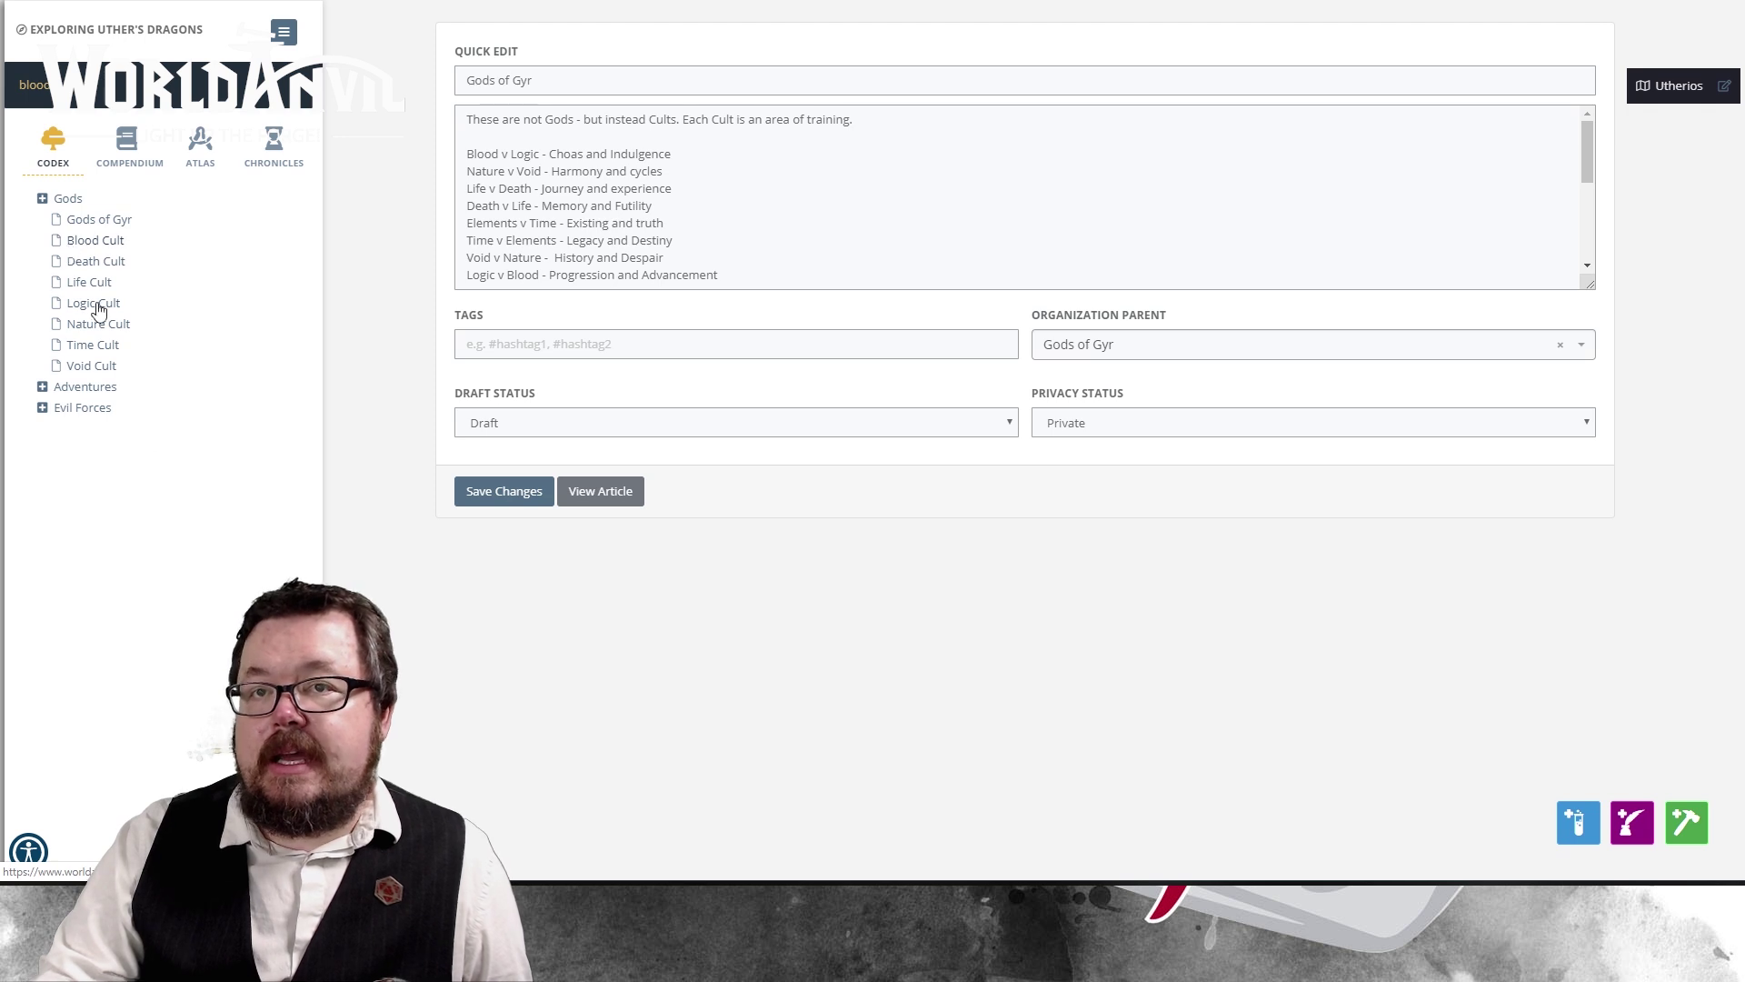
# Step: Look through the Blood Cult text in Quick Edit and go to the world's articles list
pyautogui.click(73, 244)
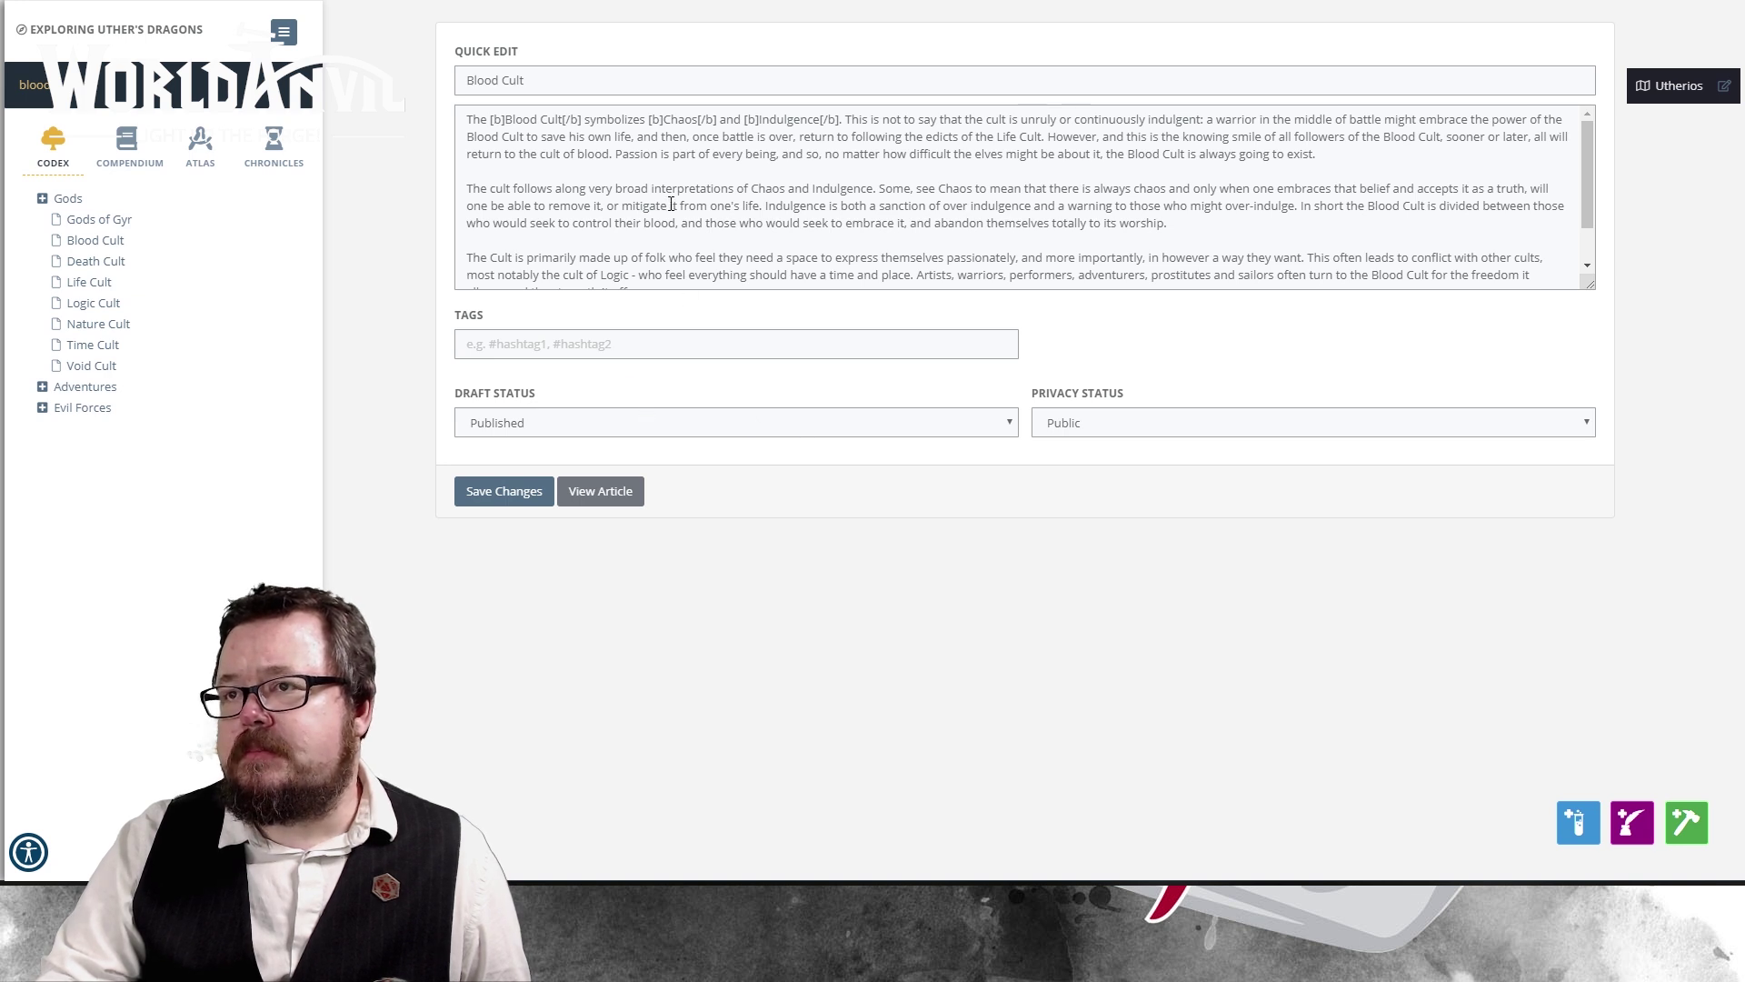
pyautogui.scroll(-1, 672, 203)
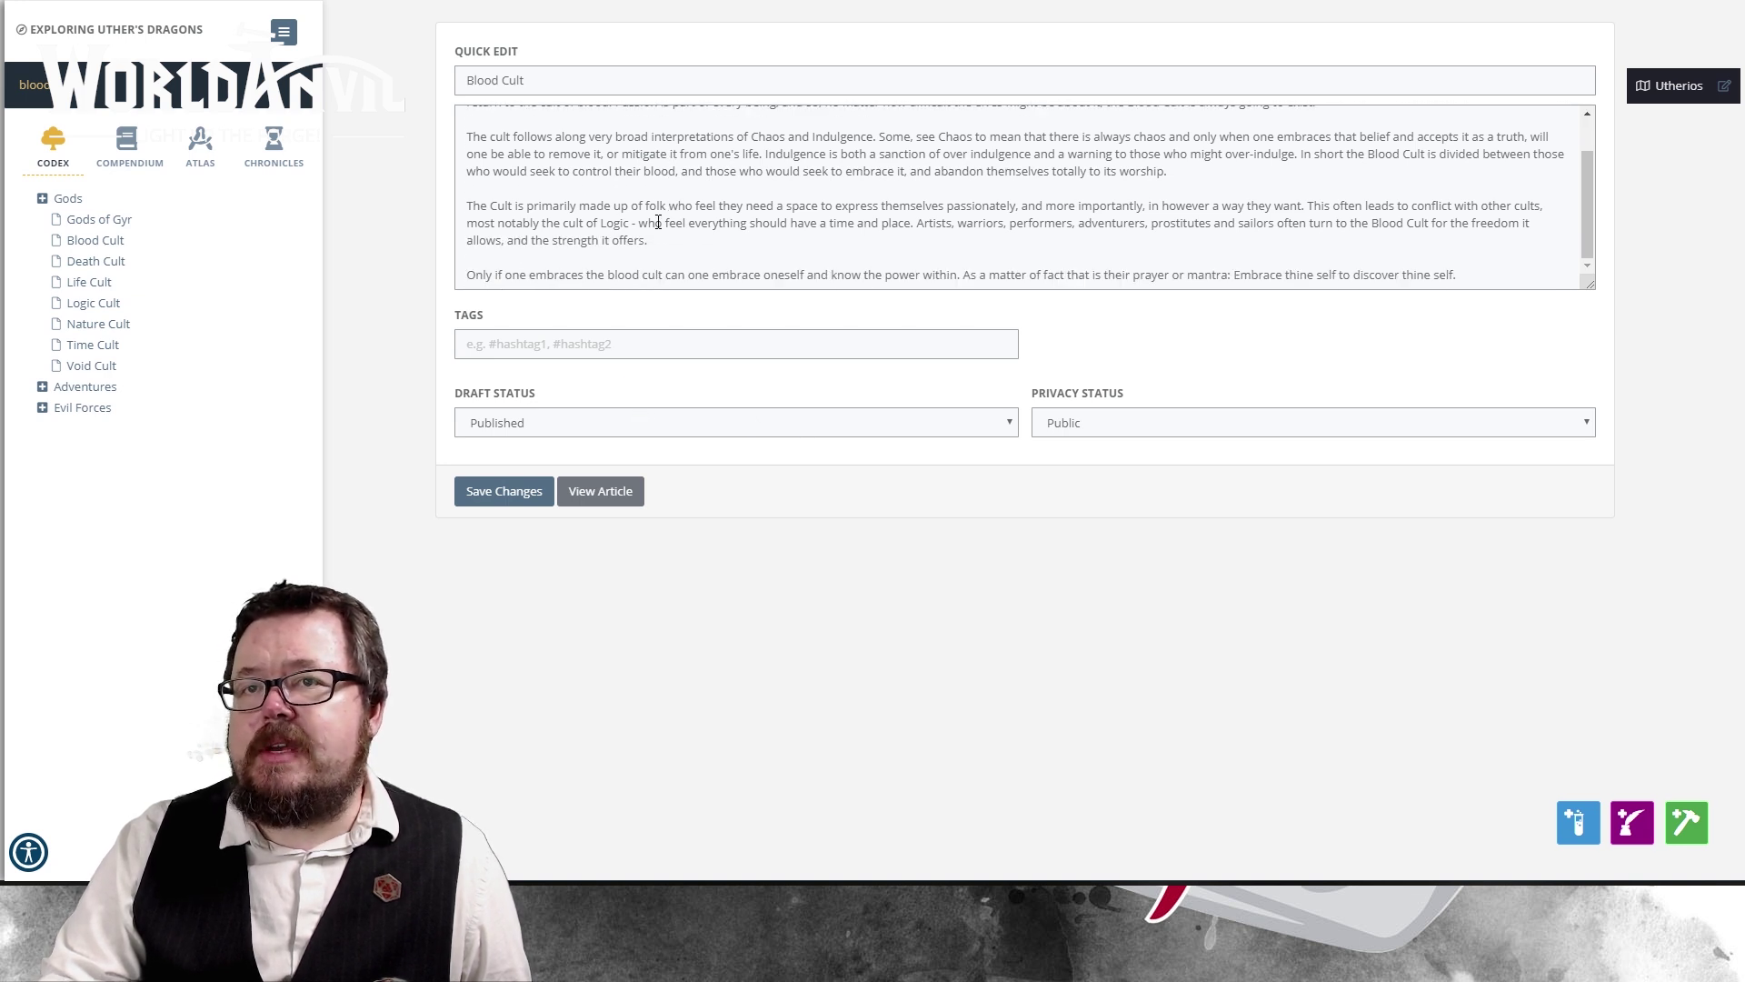
pyautogui.click(287, 38)
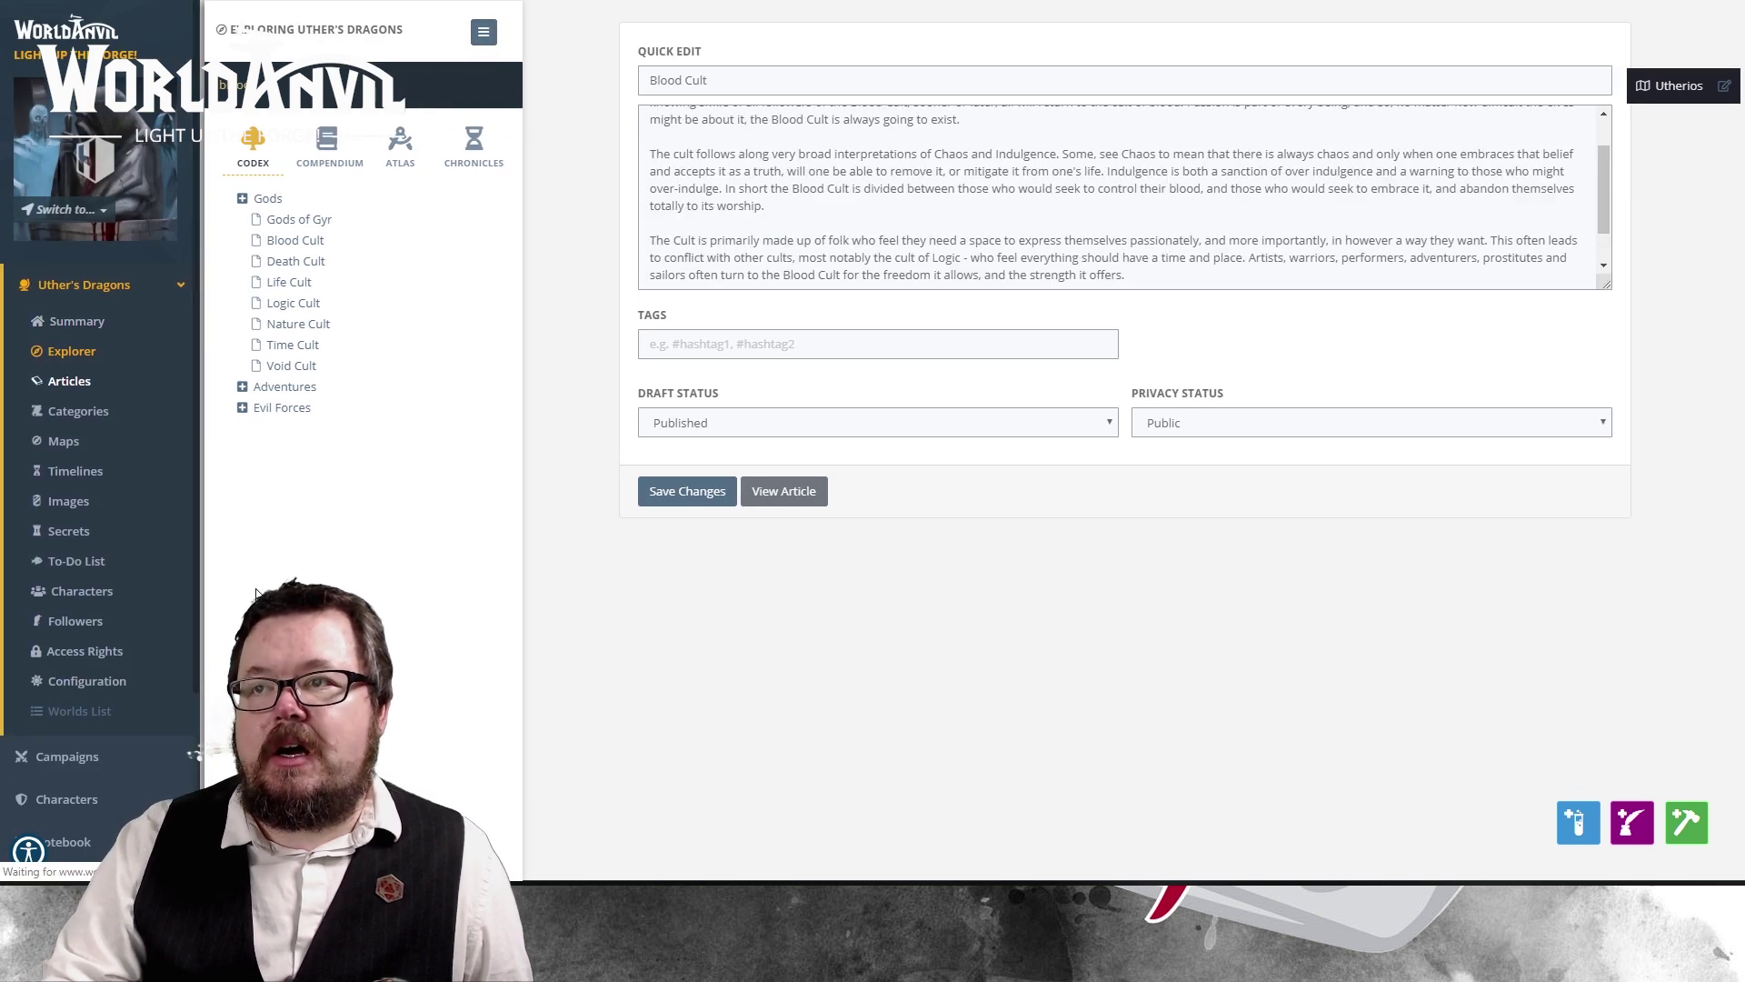
pyautogui.scroll(-3, 545, 445)
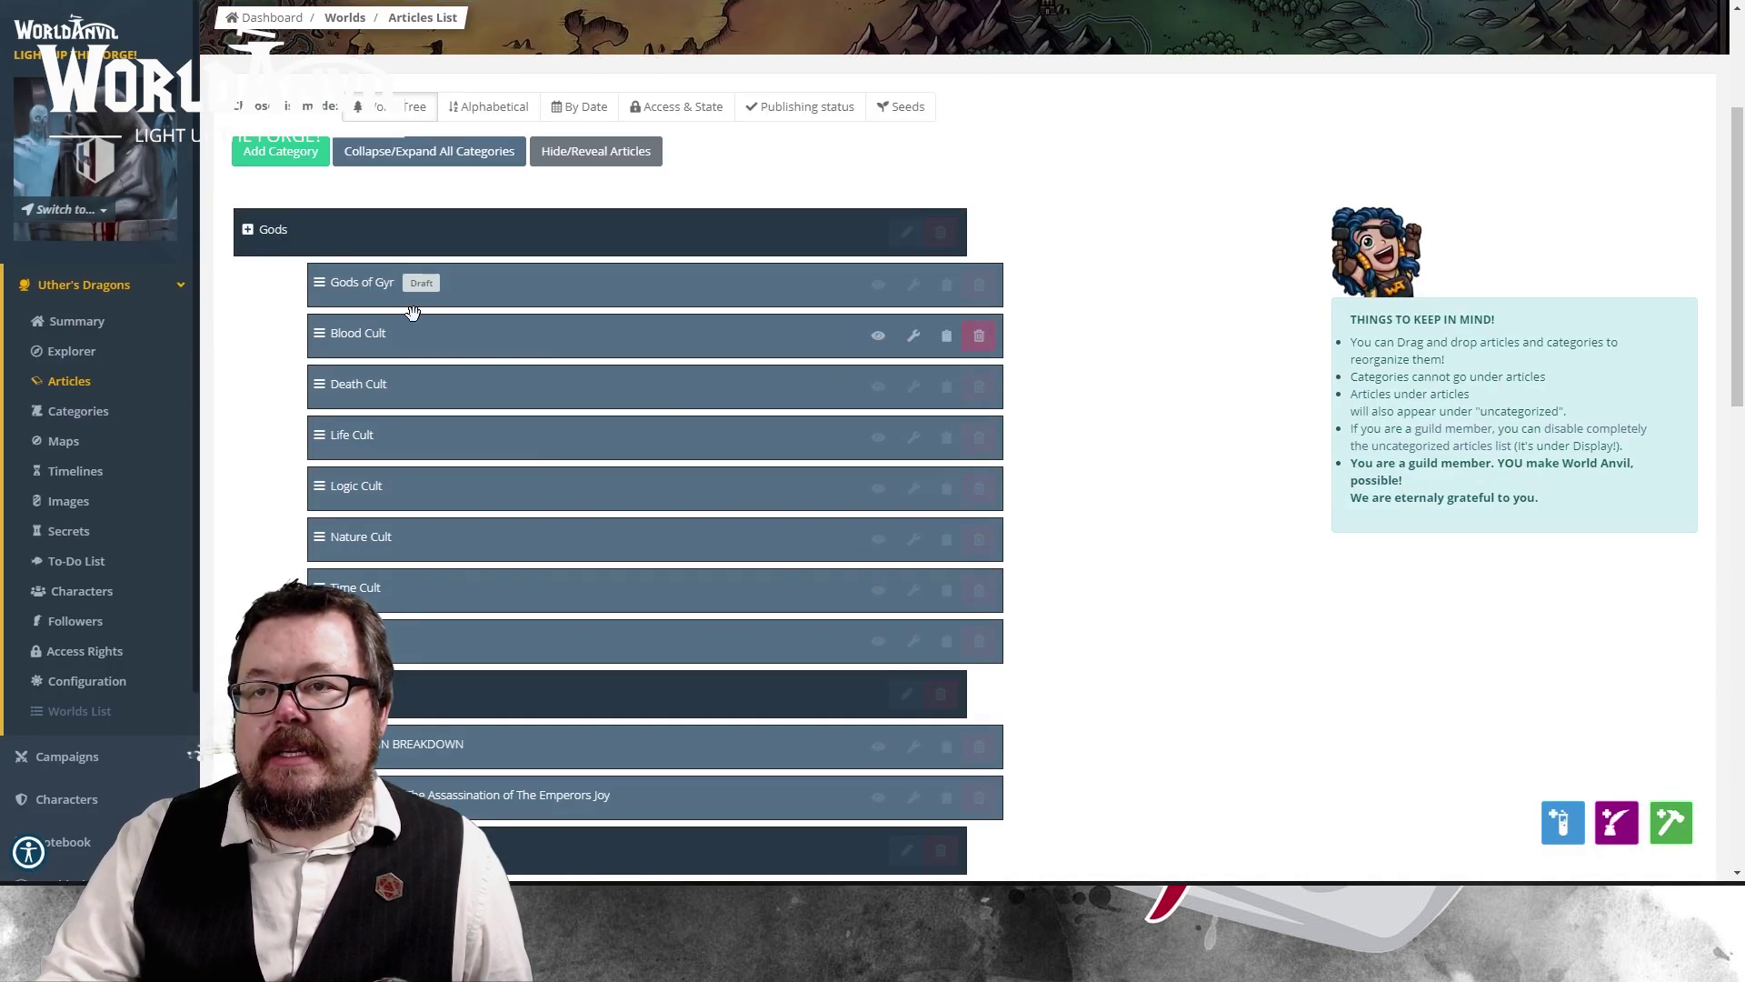
# Step: Nest the Blood, Death, Life, Logic, Nature, Time and Void Cult articles under the Gods of Gyr article
pyautogui.moveTo(378, 334); pyautogui.dragTo(491, 342)
pyautogui.moveTo(361, 386); pyautogui.dragTo(447, 487)
pyautogui.moveTo(368, 538); pyautogui.dragTo(438, 591)
pyautogui.moveTo(364, 641); pyautogui.dragTo(450, 639)
# Step: Open the world's Explorer, expand the Gods category in the codex, and view the Gods of Gyr article down to its relations tree
pyautogui.click(114, 357)
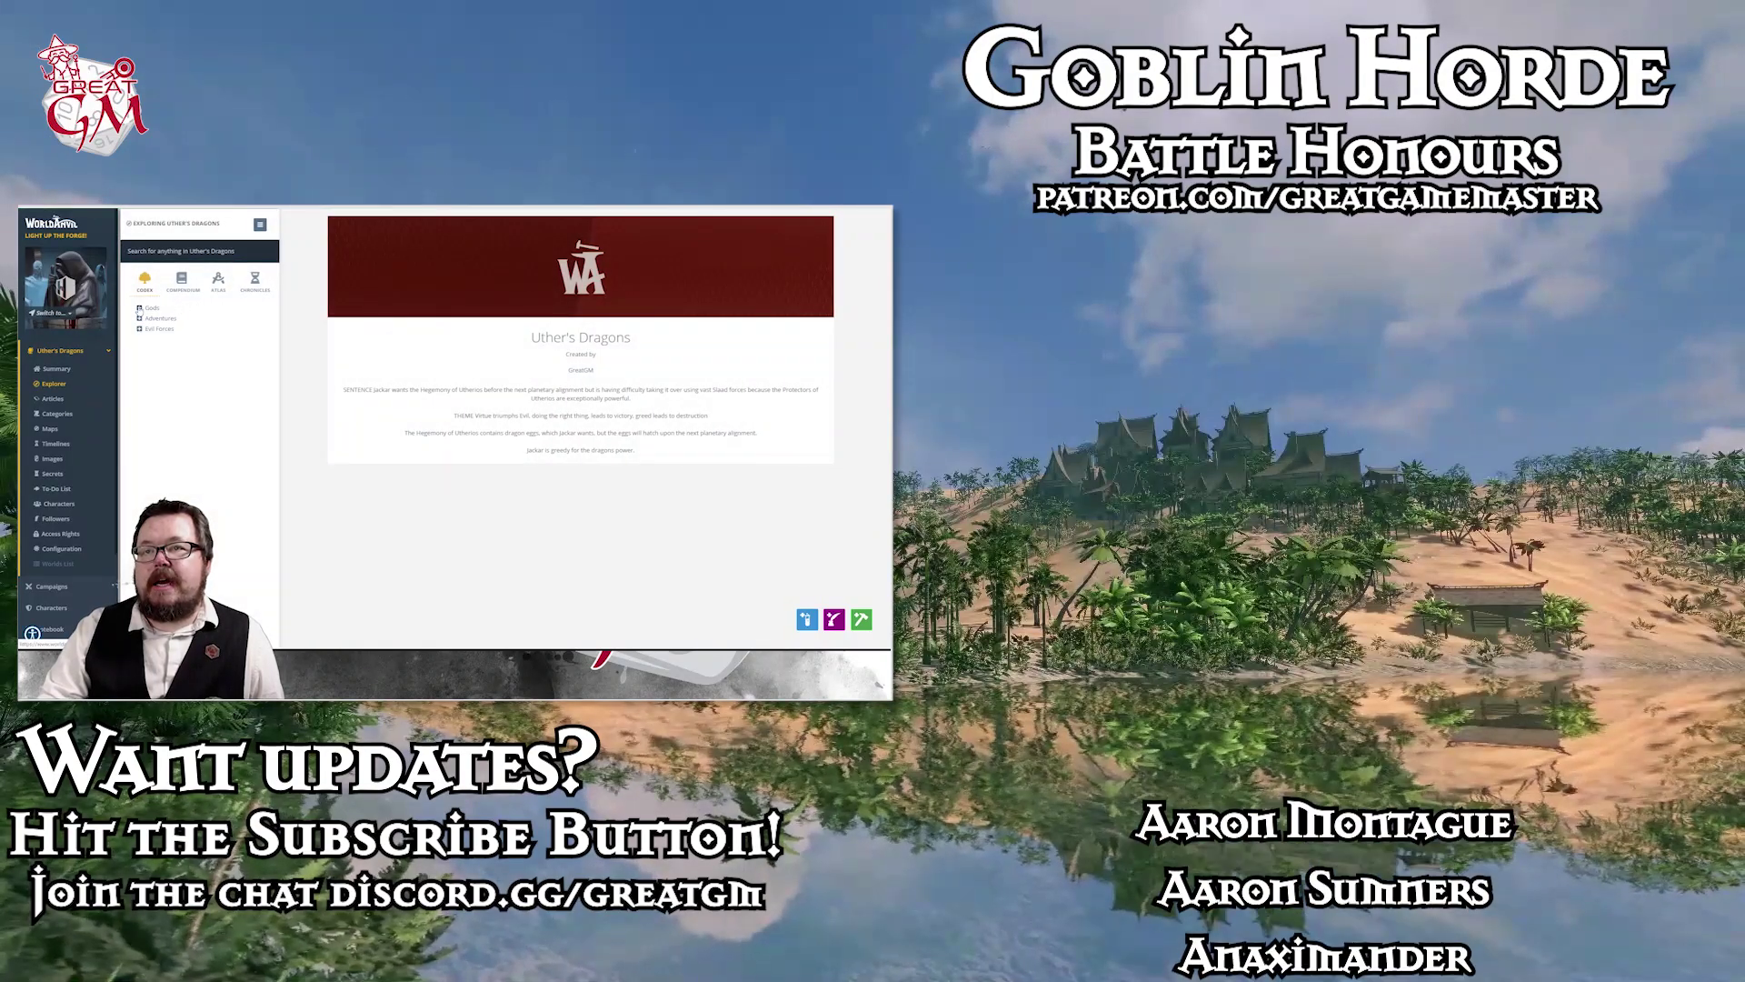
pyautogui.click(139, 308)
pyautogui.click(167, 318)
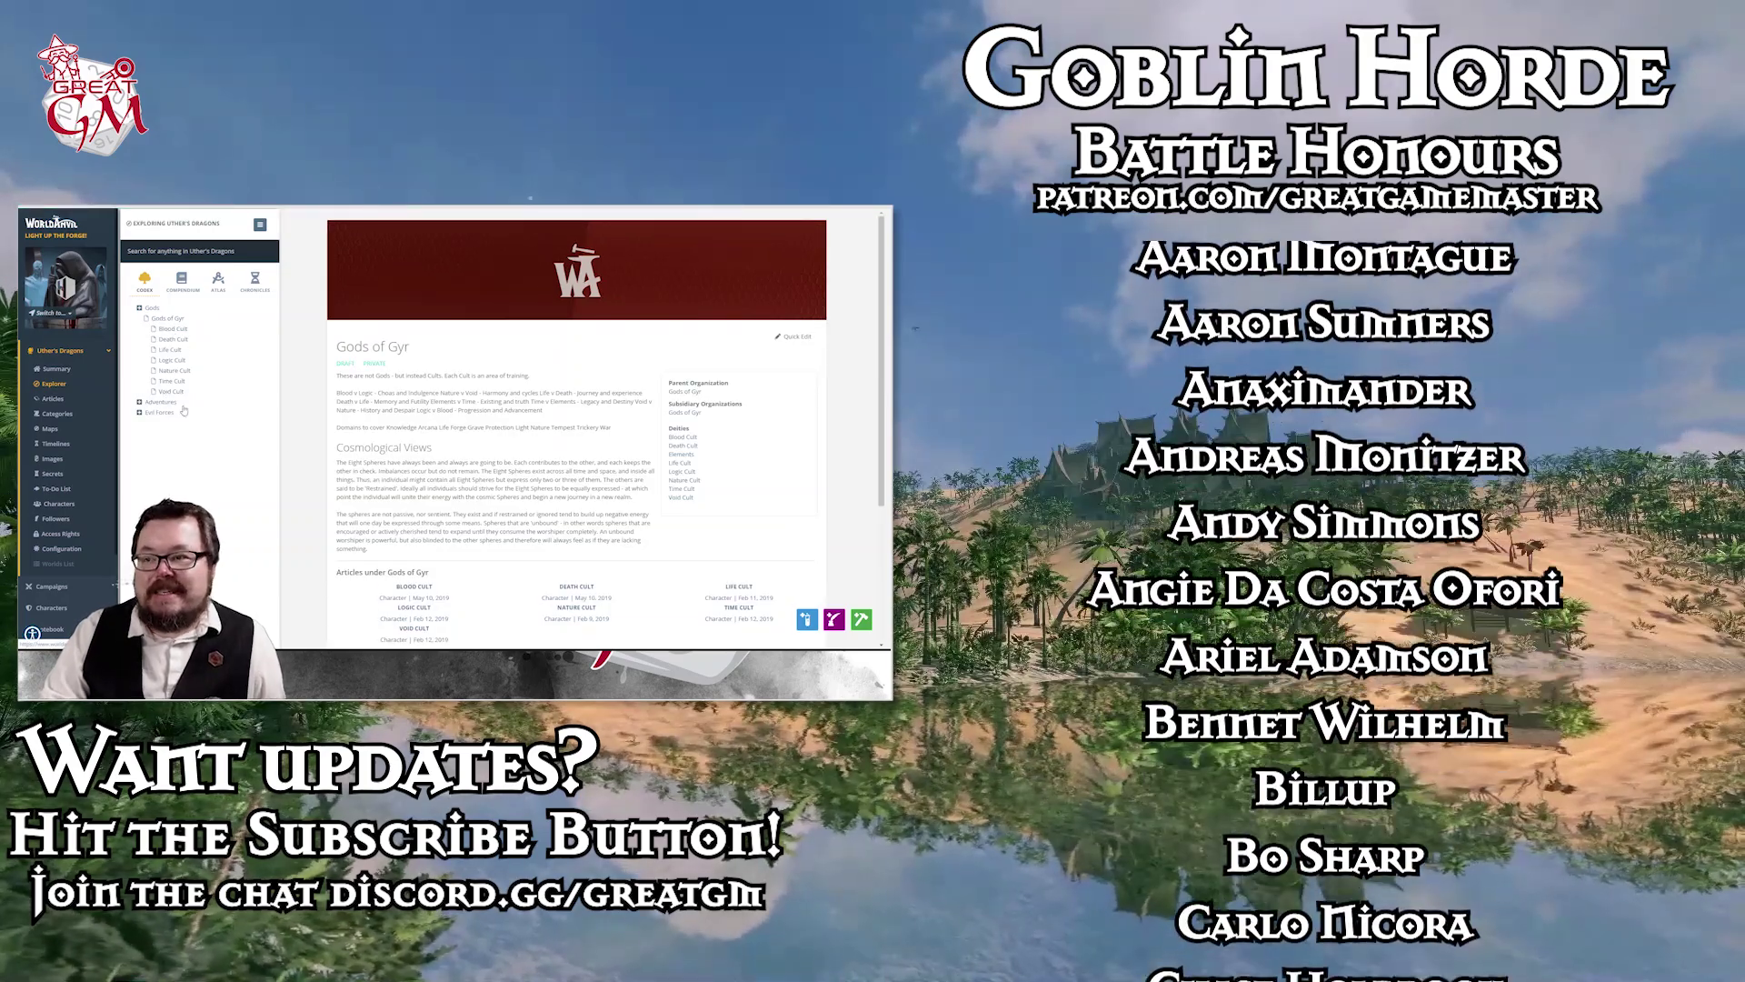
pyautogui.scroll(-4, 476, 484)
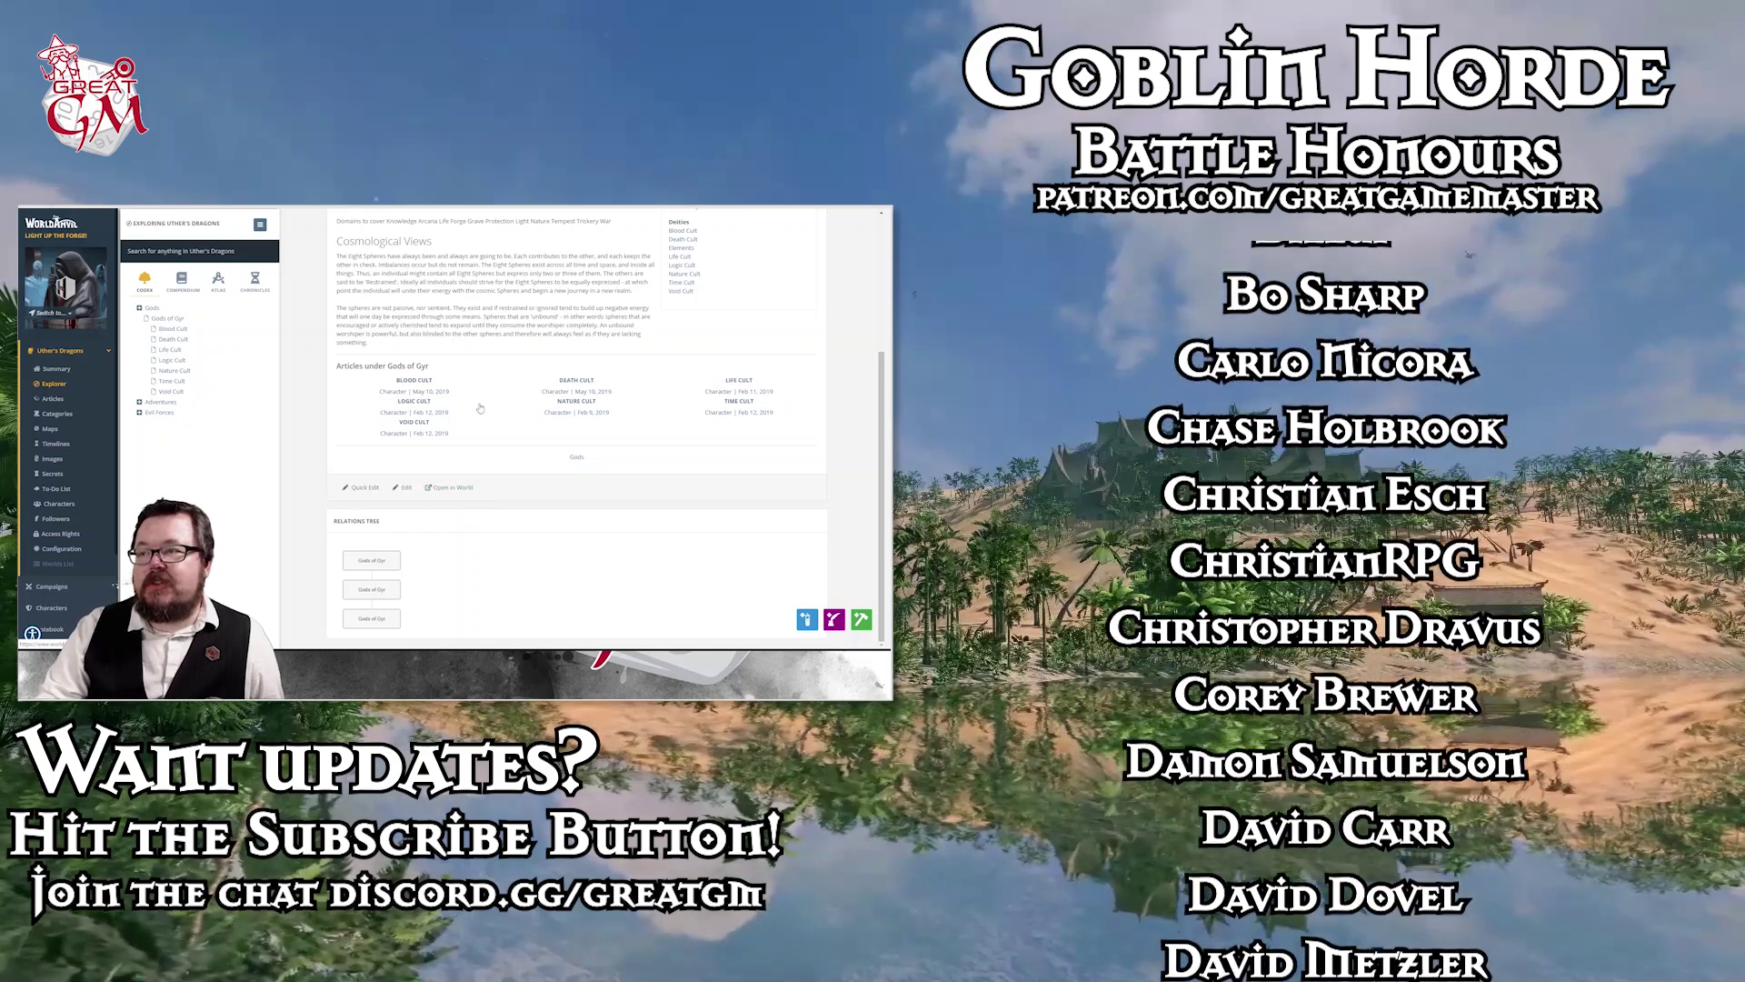
# Step: Preview the Blood Cult article from the articles under Gods of Gyr, and view the Gods of Gyr article on its world page
pyautogui.moveTo(419, 383)
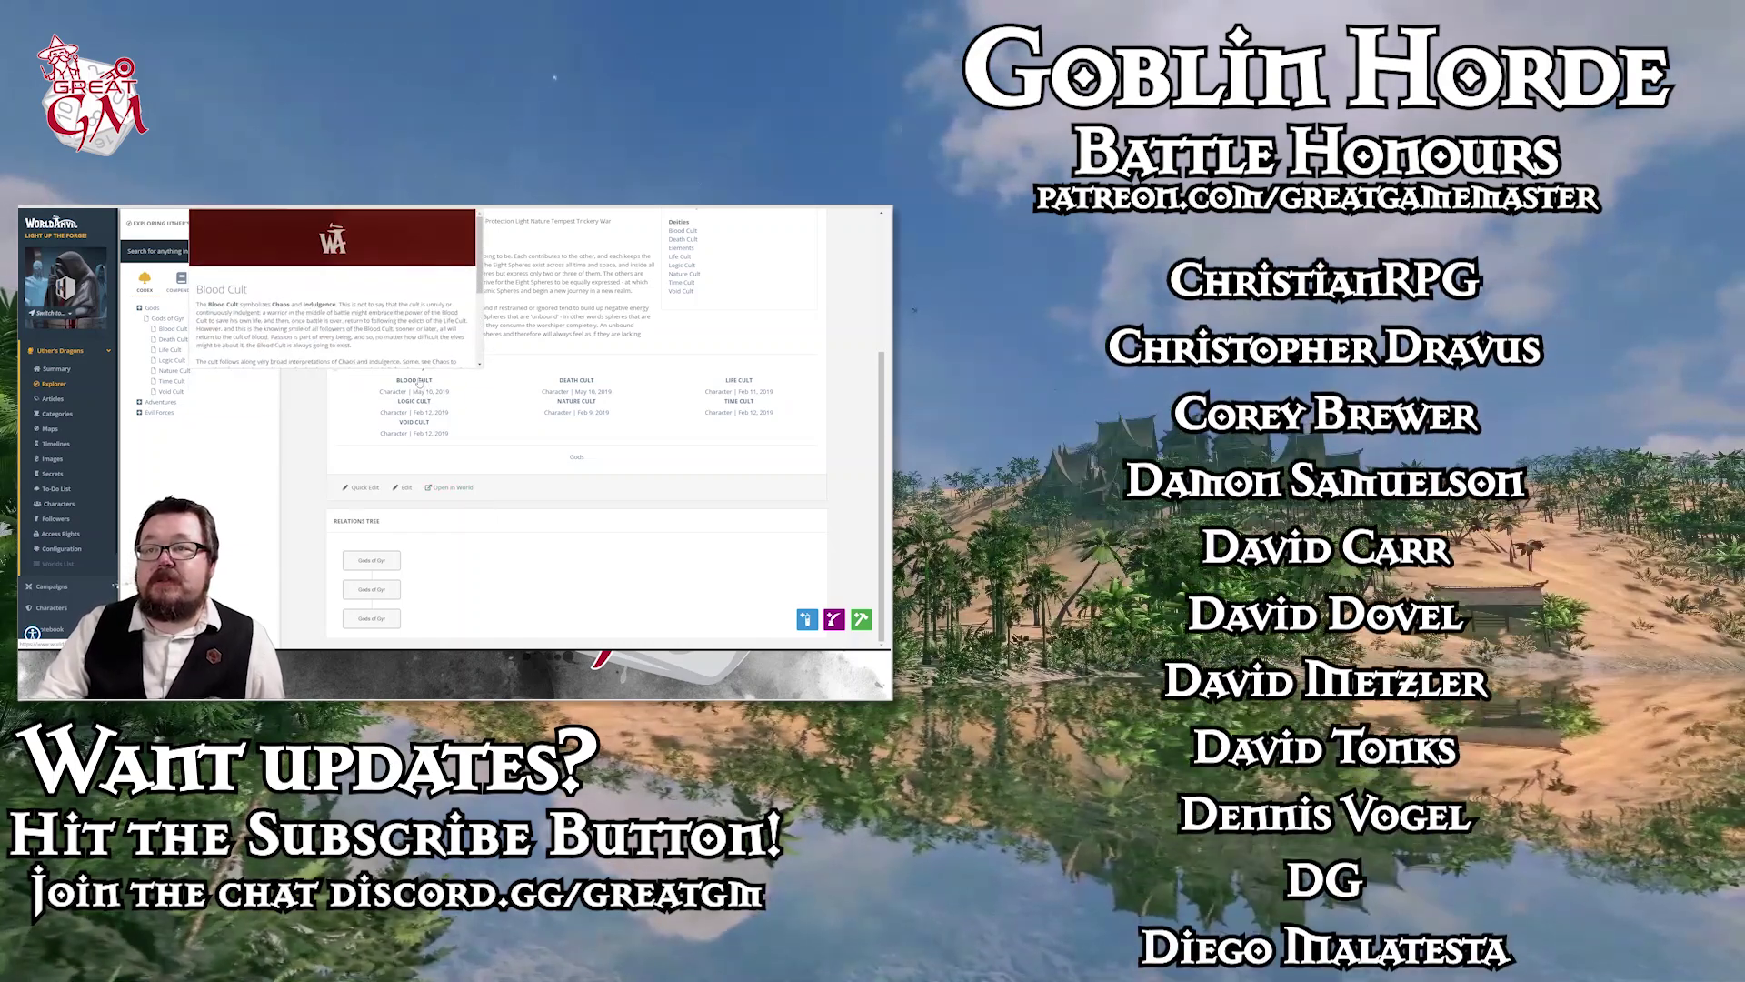
pyautogui.scroll(-3, 424, 362)
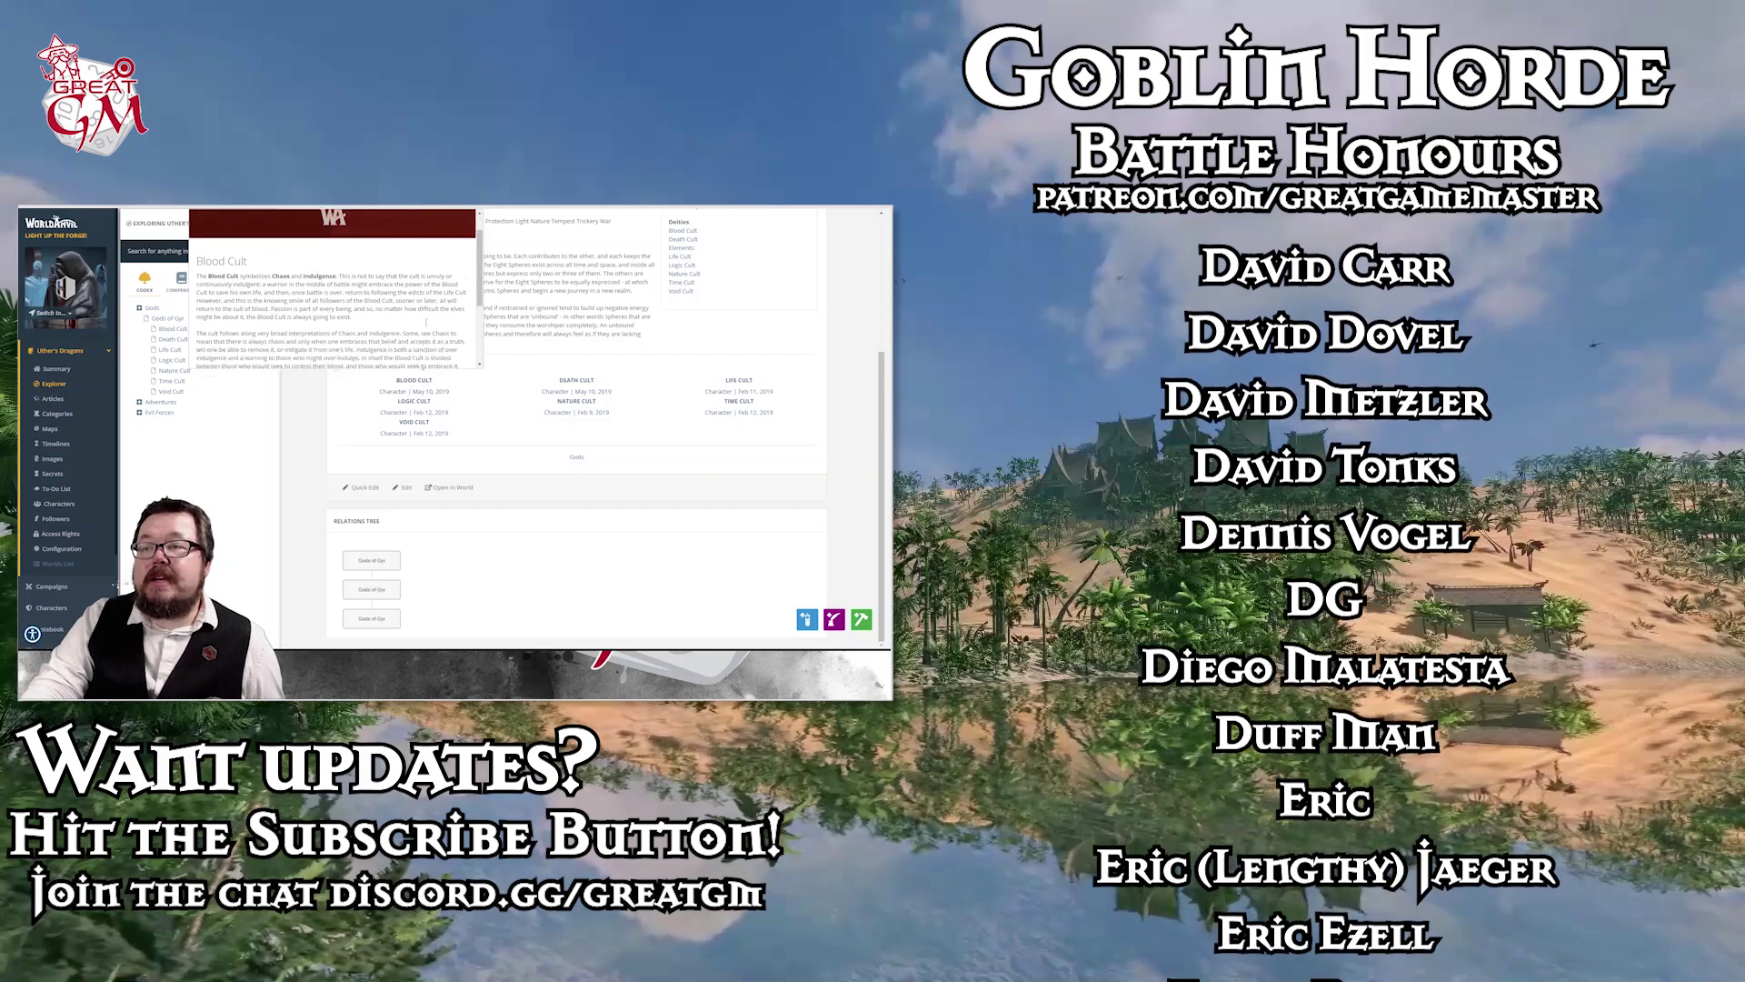
pyautogui.scroll(3, 425, 325)
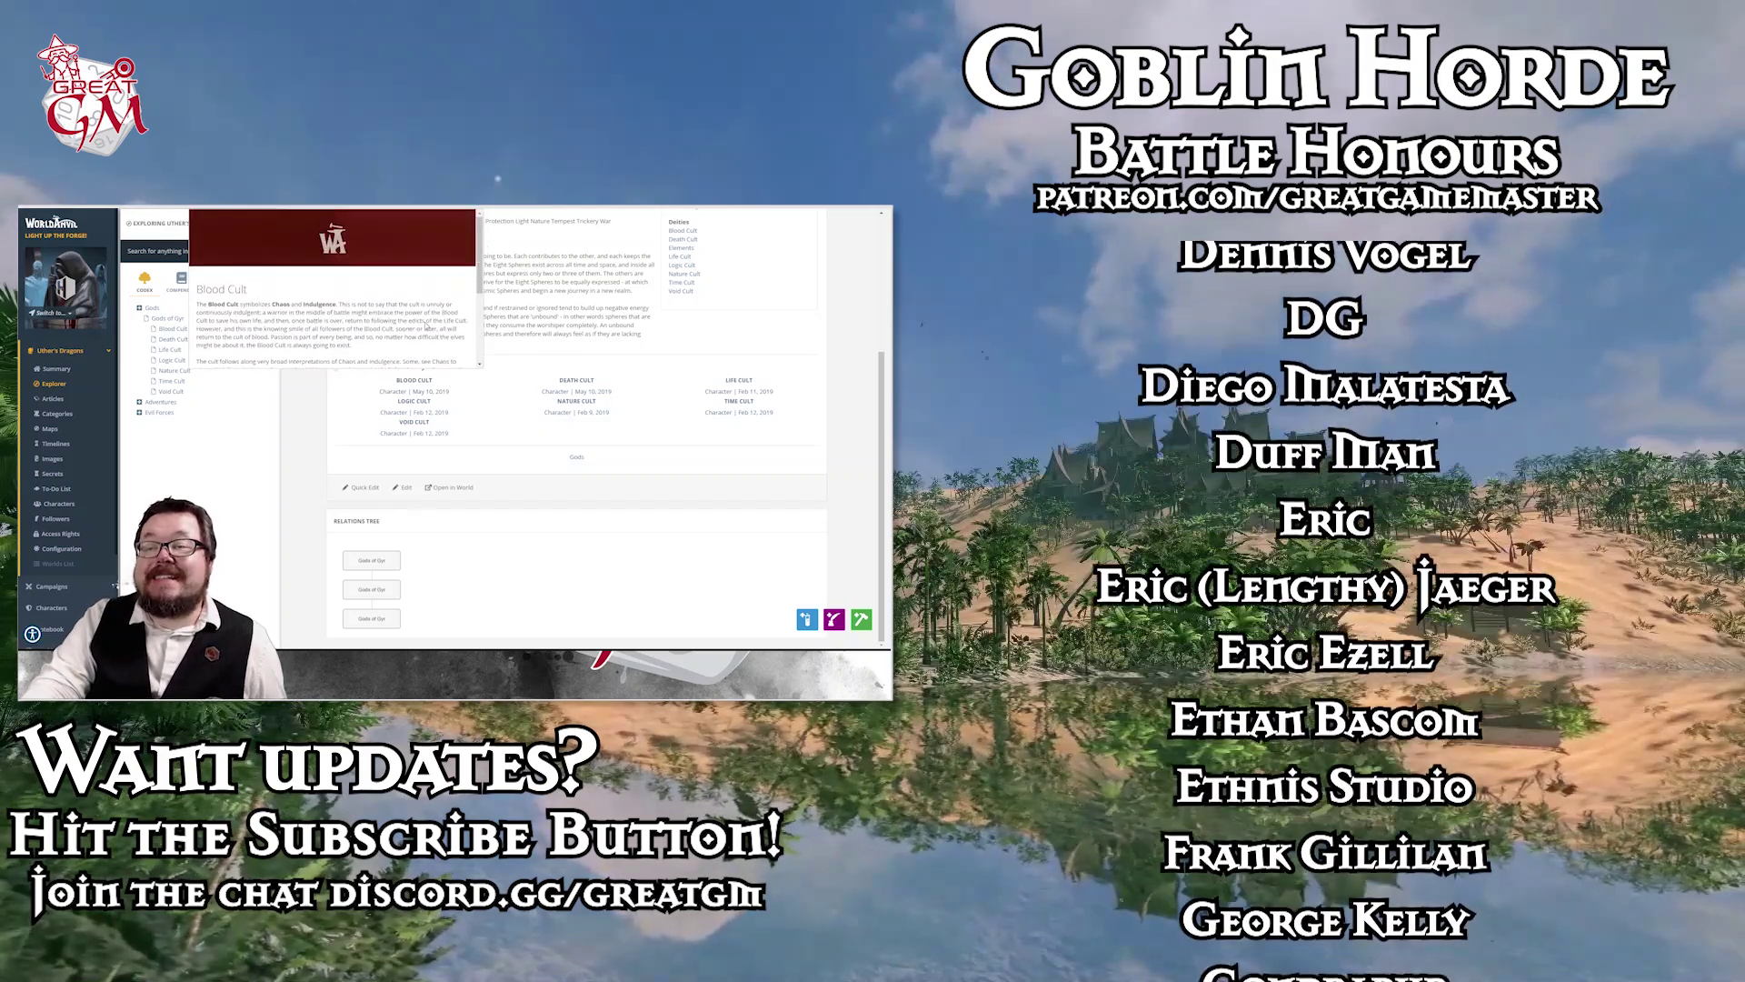
pyautogui.scroll(3, 566, 323)
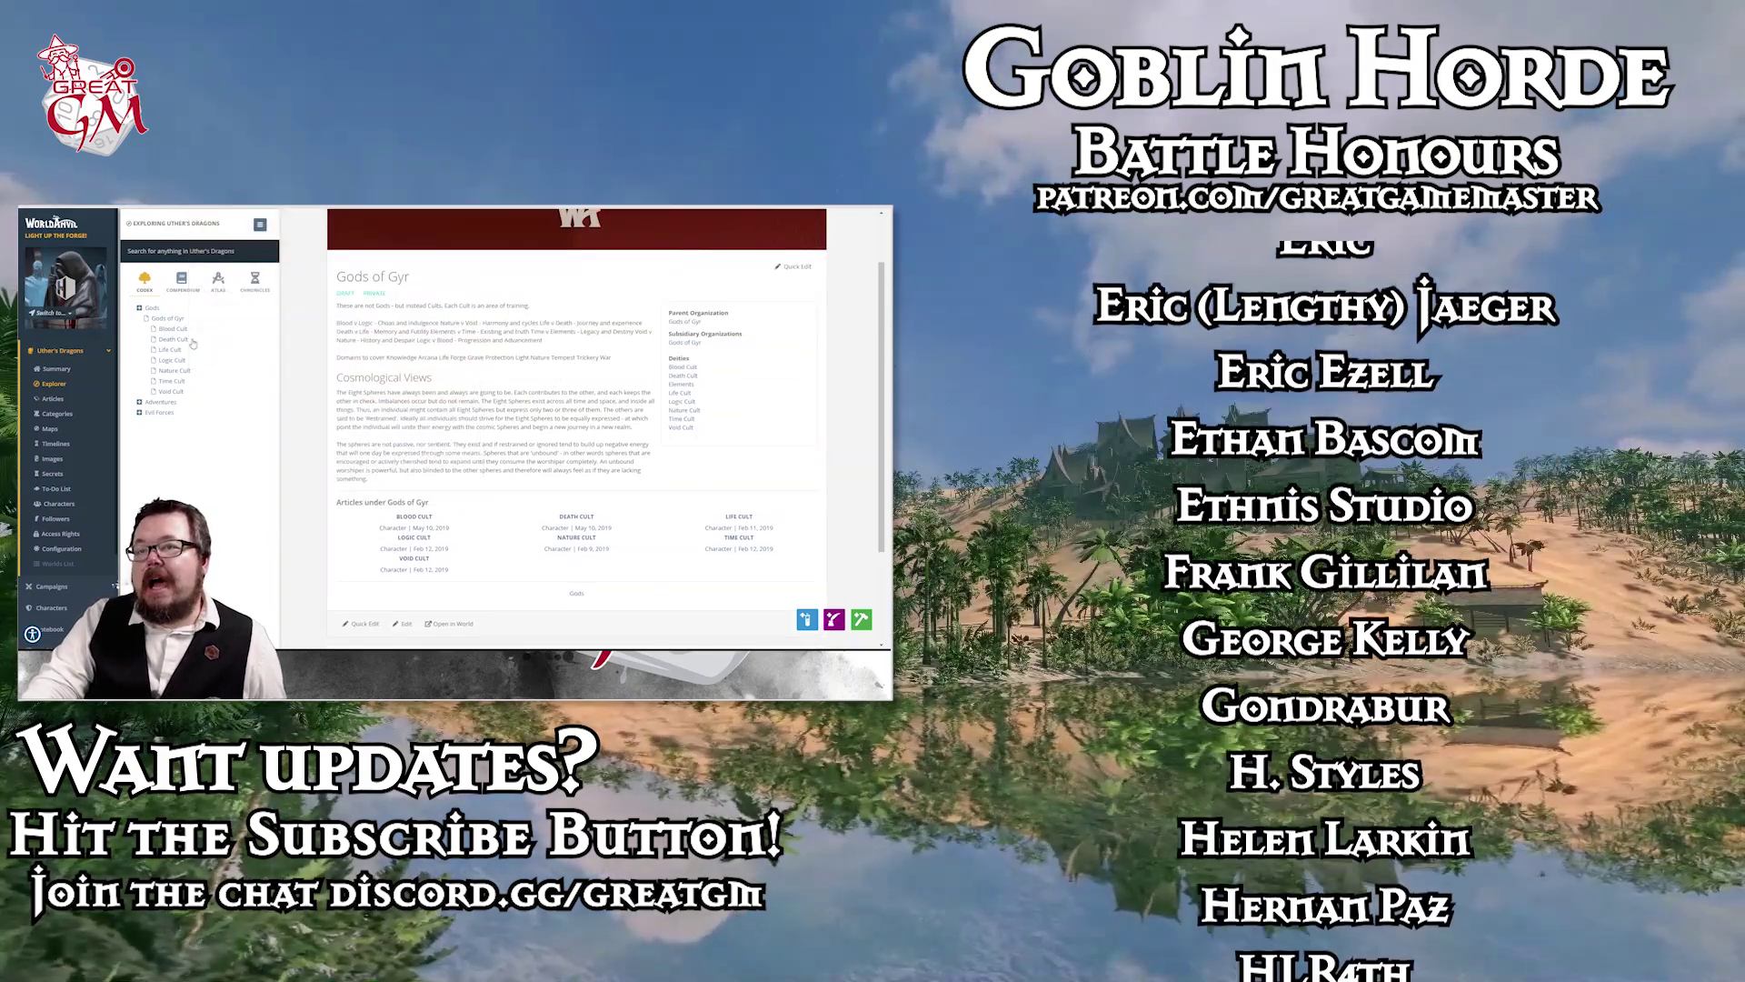
pyautogui.click(185, 340)
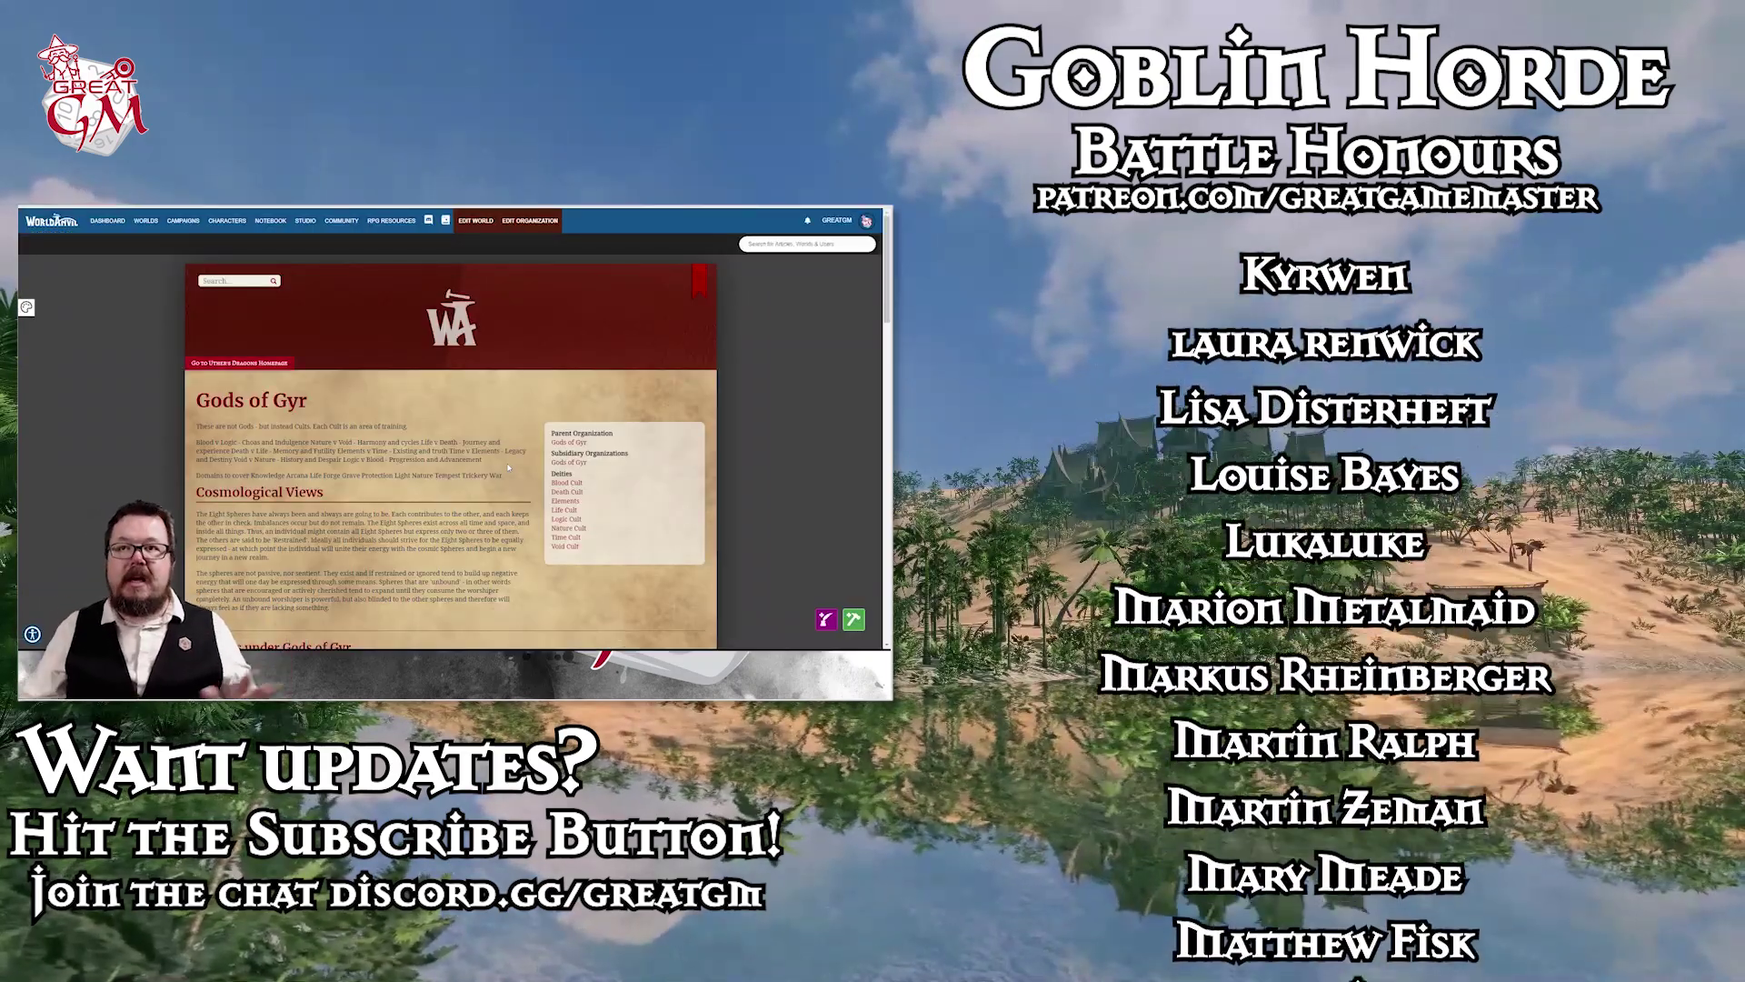
# Step: Return to the Explorer, list the world's maps in the atlas, and hide the main navigation sidebar
pyautogui.hotkey('alt', 'Left')
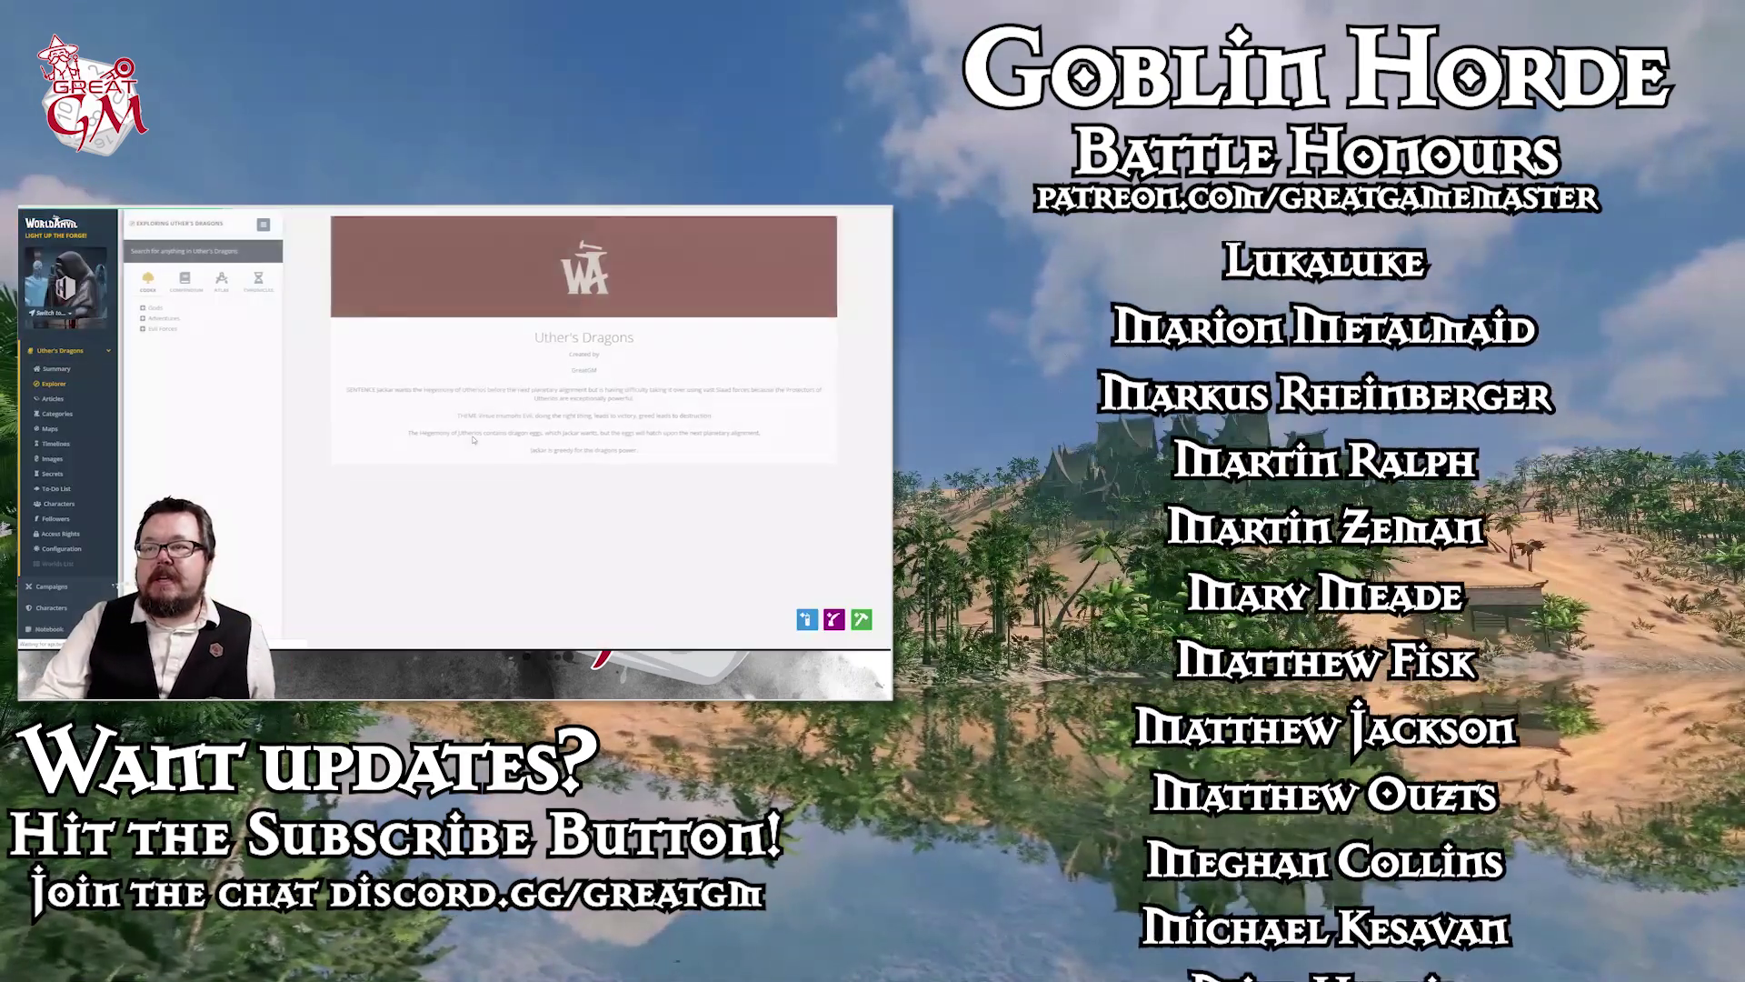
pyautogui.click(218, 280)
pyautogui.click(260, 224)
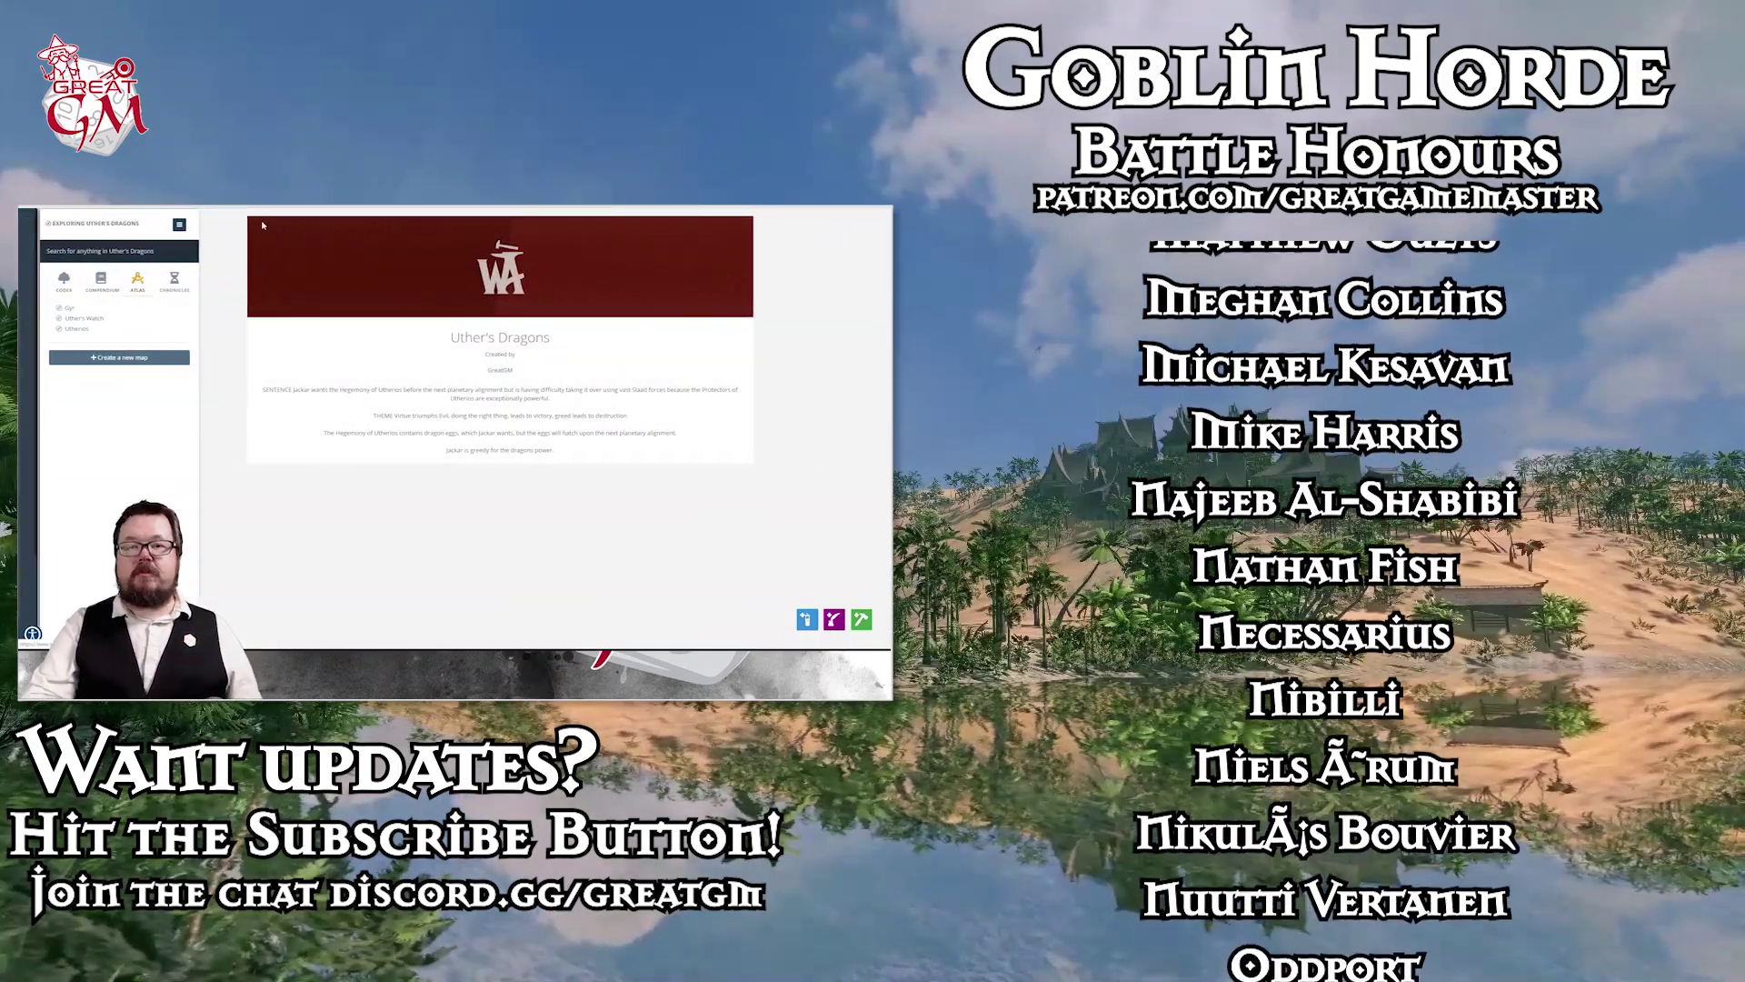